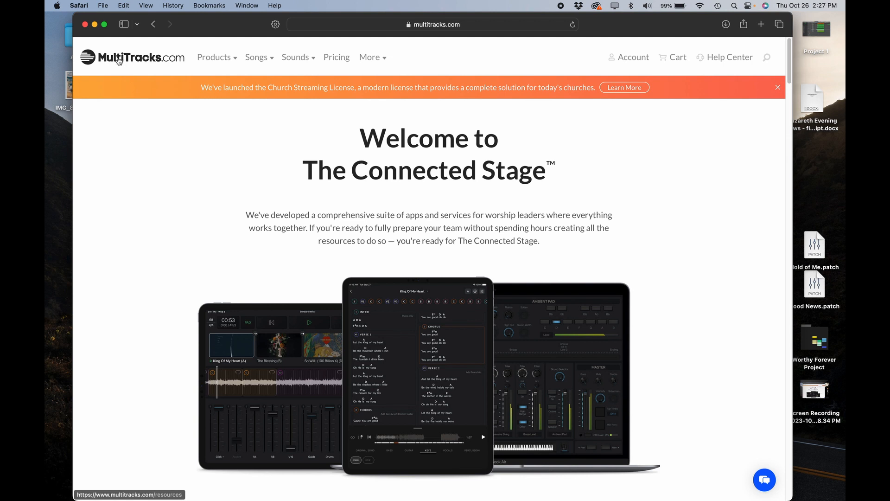
Open the account's recent purchases and go to the song page for "This Is Our God"
left_click(629, 58)
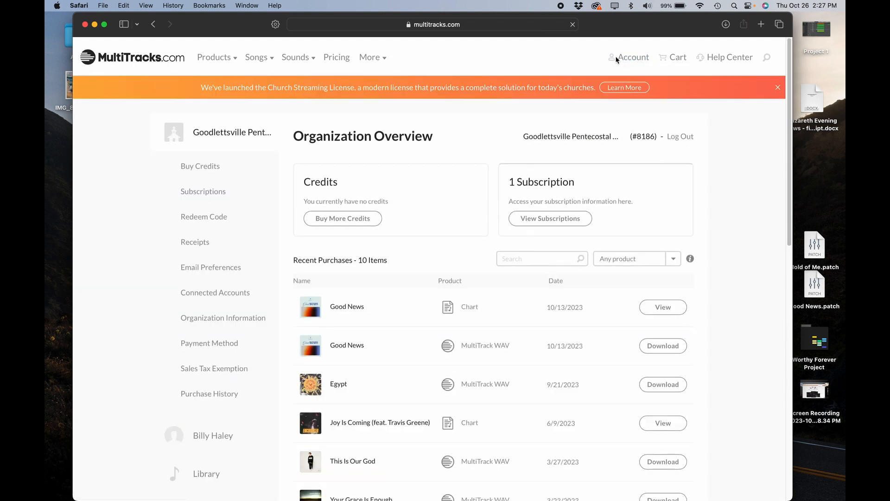
scroll(436, 350, "down", 1)
scroll(435, 350, "down", 6)
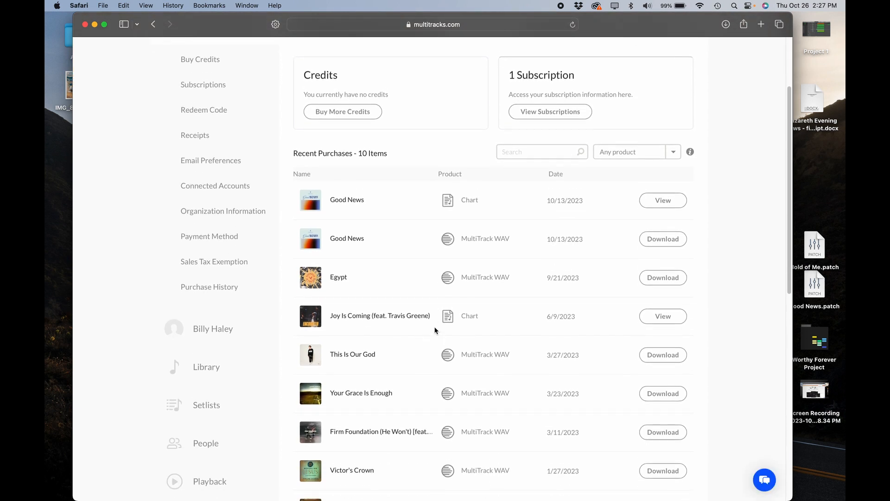
scroll(436, 330, "down", 4)
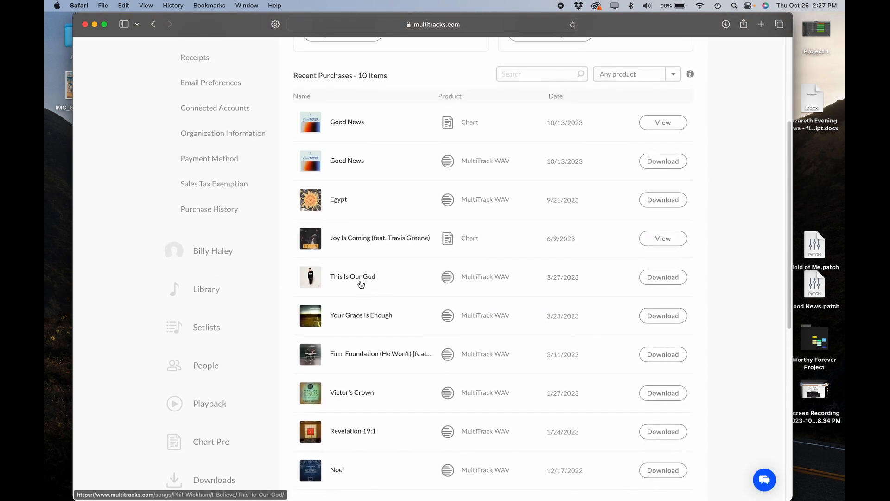
left_click(358, 277)
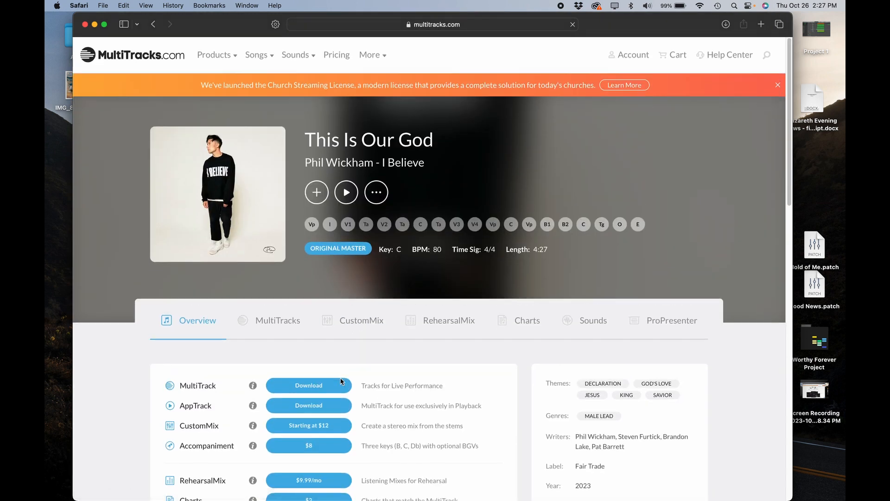
Download the song's MultiTrack as WAV in the original key of C
scroll(325, 371, "down", 1)
left_click(310, 357)
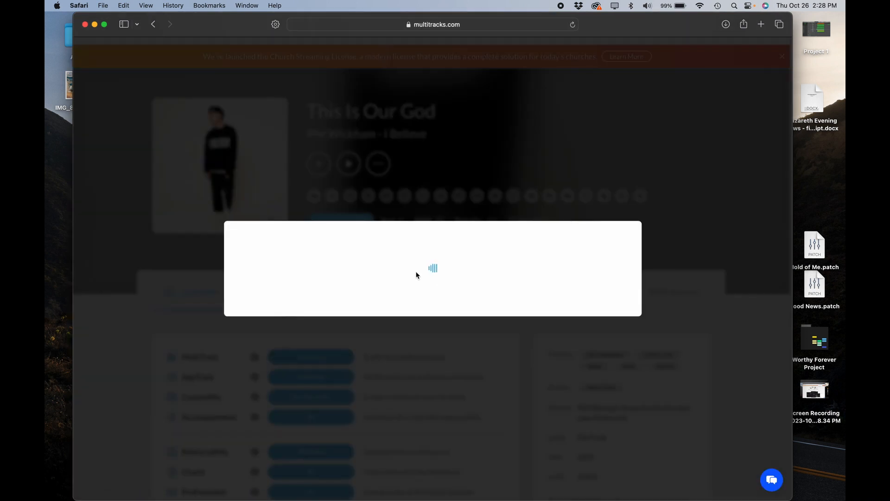
scroll(413, 298, "down", 1)
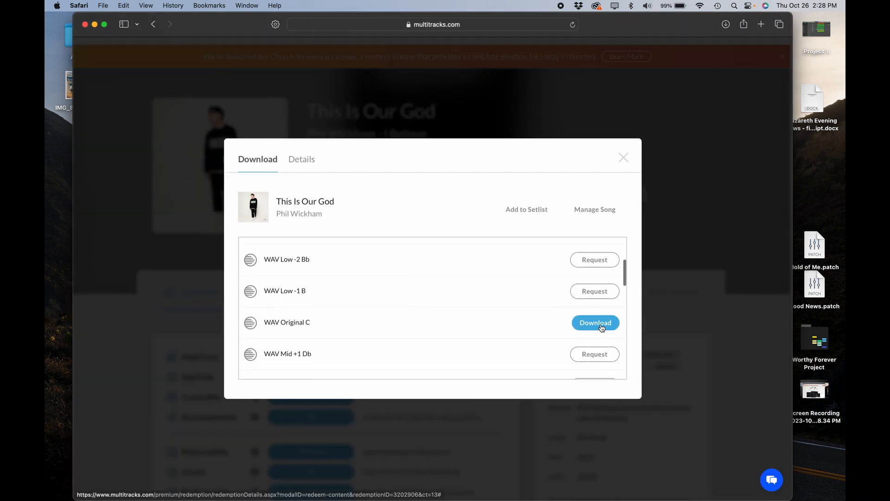
left_click(601, 327)
Place the downloaded "This Is Our God" zip file on the desktop and clear the browser window out of the way
left_click_drag(669, 29, 500, 31)
left_click(556, 26)
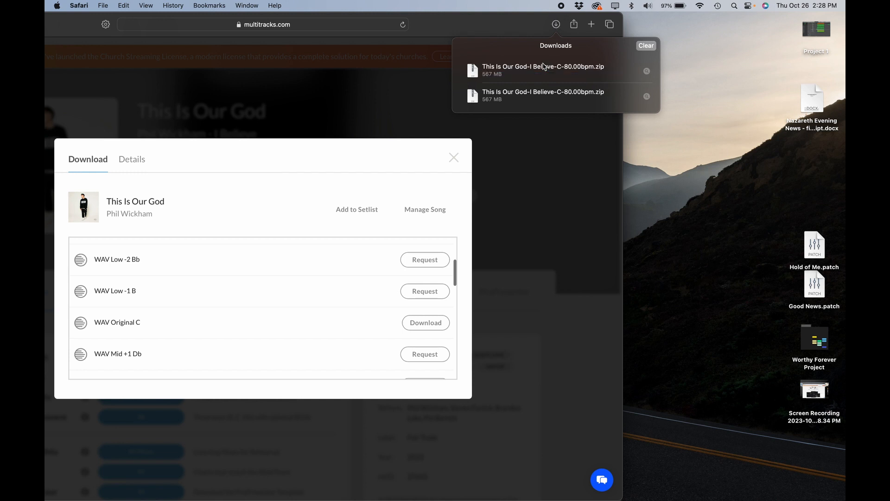
left_click_drag(510, 69, 700, 187)
left_click(559, 27)
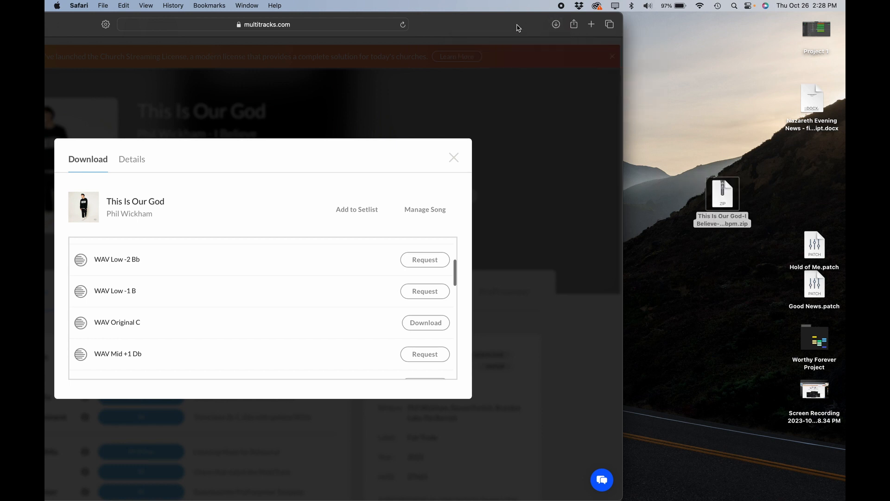
left_click_drag(517, 24, 733, 44)
left_click(132, 45)
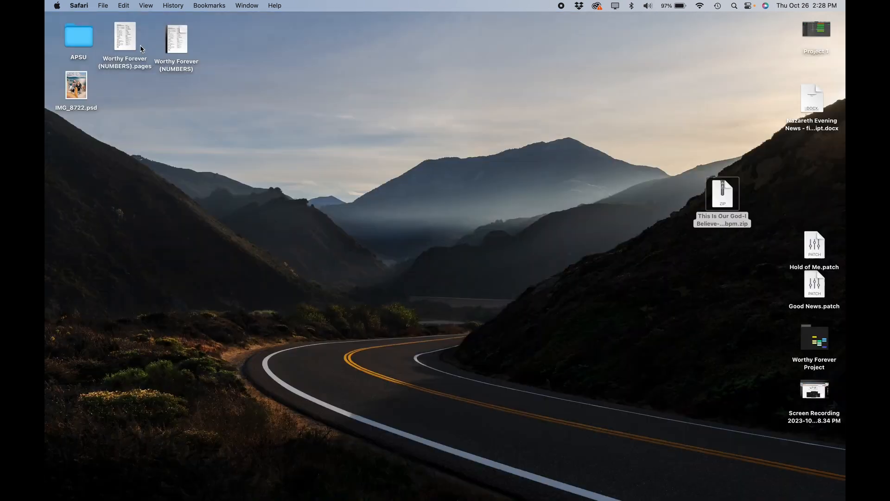
Extract the "This Is Our God" zip on the desktop and move the archive to the Trash
double_click(714, 198)
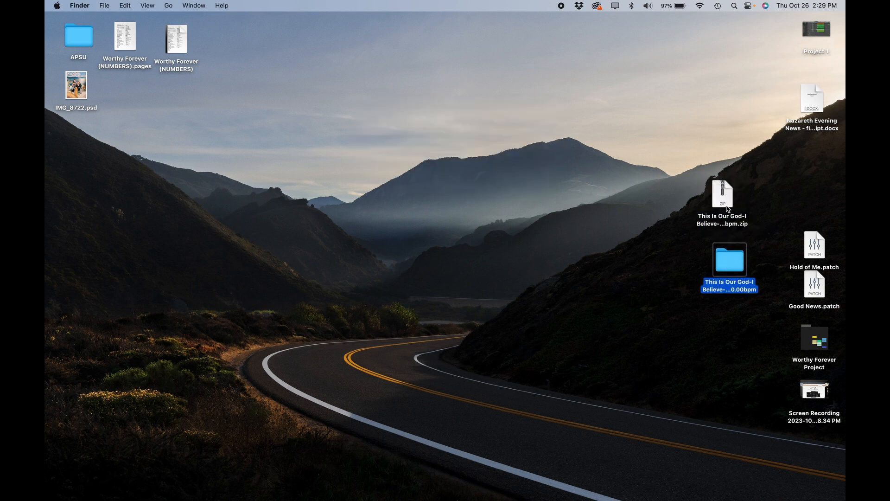
right_click(723, 200)
left_click(655, 229)
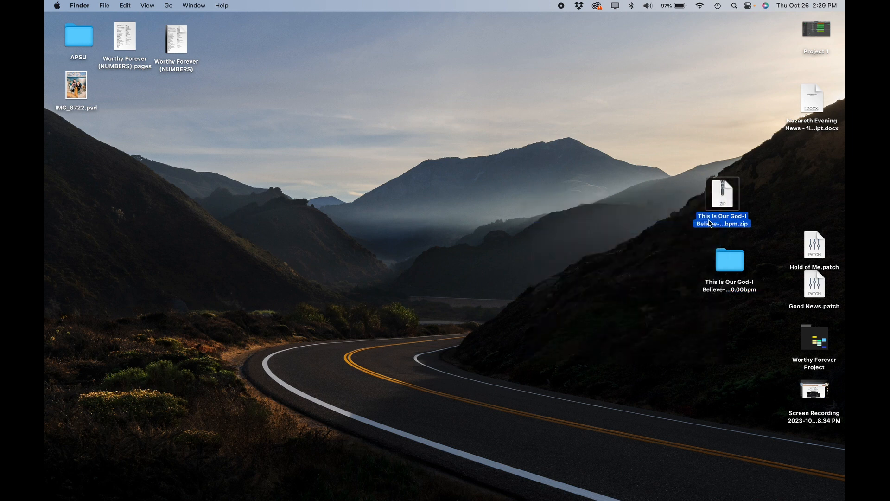
left_click(730, 261)
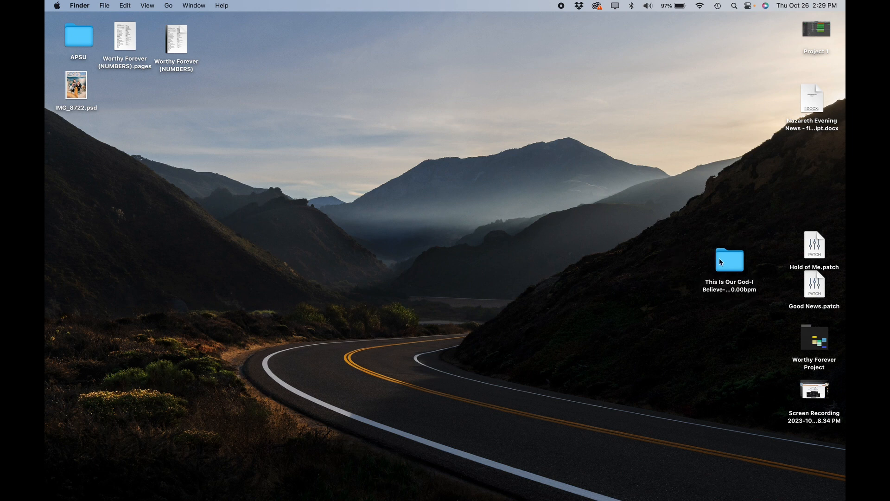
Rename the extracted folder as "This Is Our God-Phil Wickham-C-80"
right_click(726, 261)
left_click(641, 305)
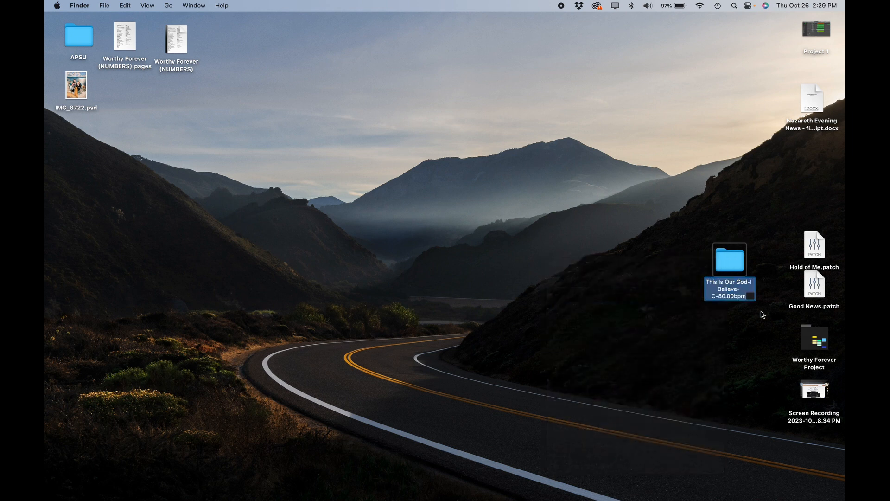
left_click(738, 291)
left_click_drag(737, 291, 751, 286)
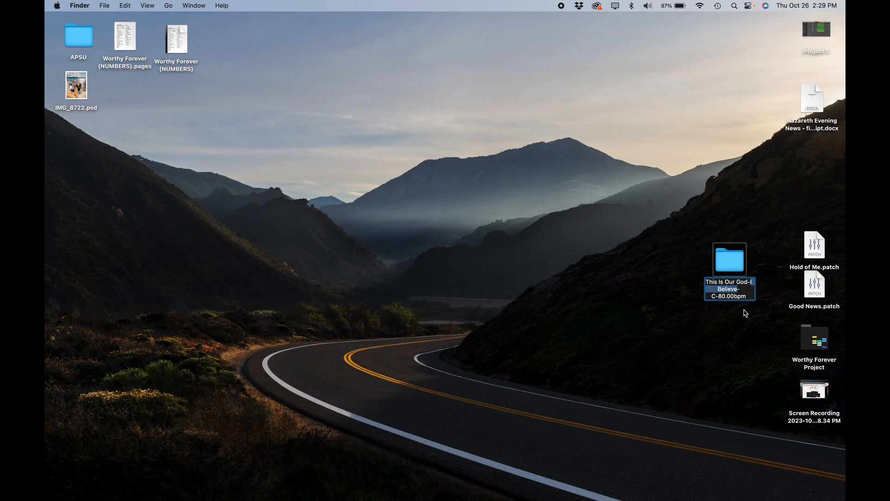
type("Phil Wic")
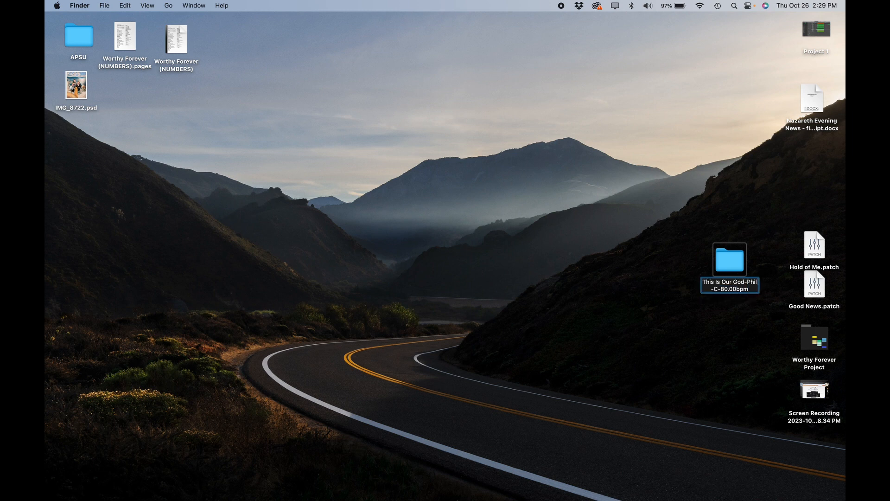
type("kham")
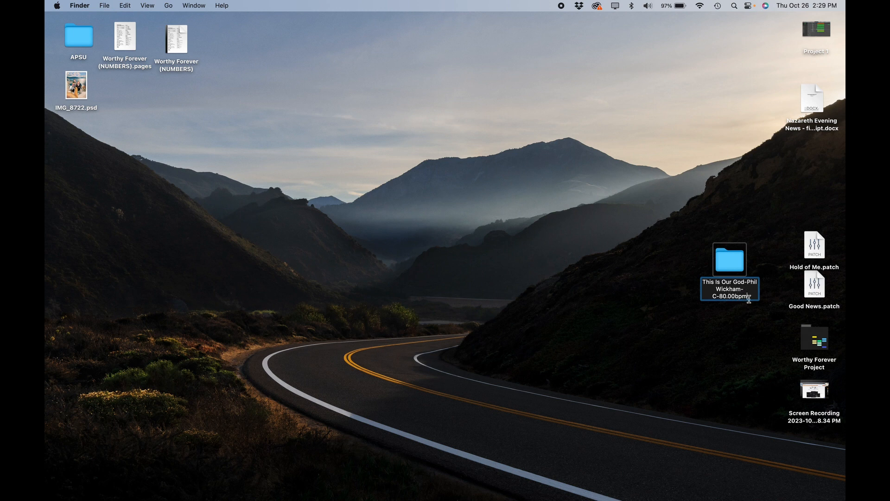
key("BackSpace")
key("BackSpace")
key("BackSpace")
key("BackSpace")
key("BackSpace")
key("BackSpace")
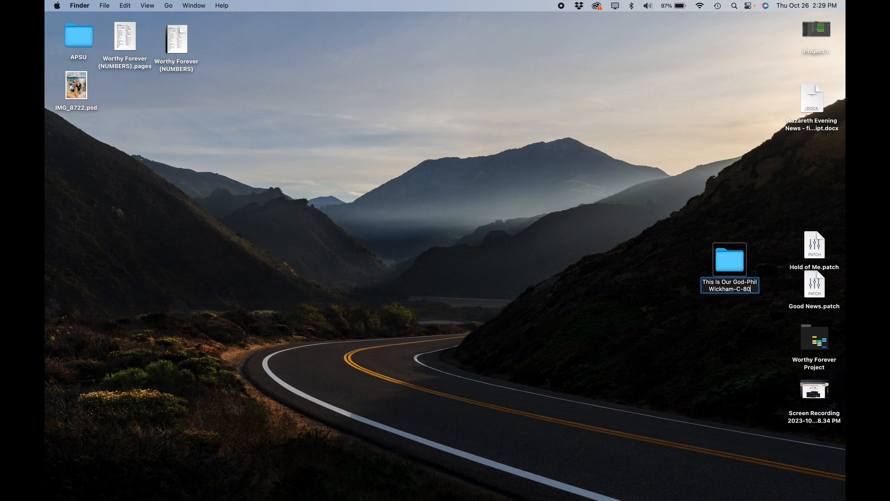
key("Return")
Move the renamed folder higher on the desktop and open its MultiTrack.als session in Ableton Live
left_click_drag(730, 268, 740, 106)
double_click(741, 106)
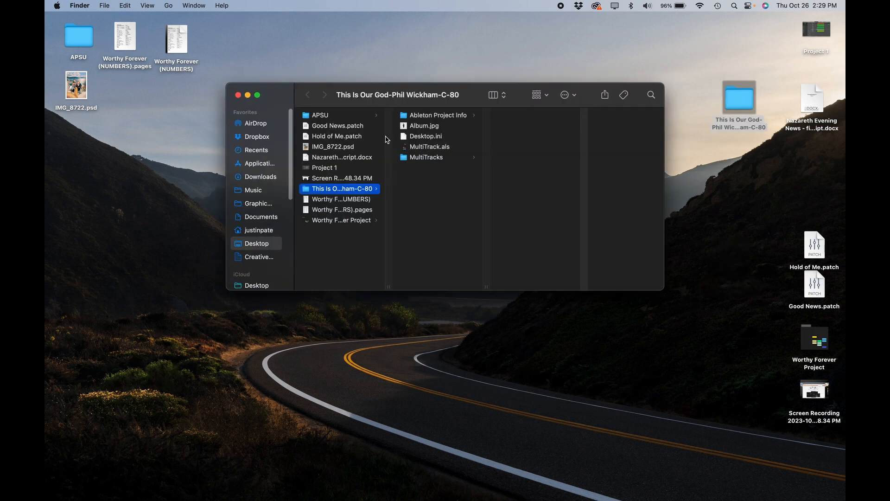
left_click(424, 147)
double_click(425, 147)
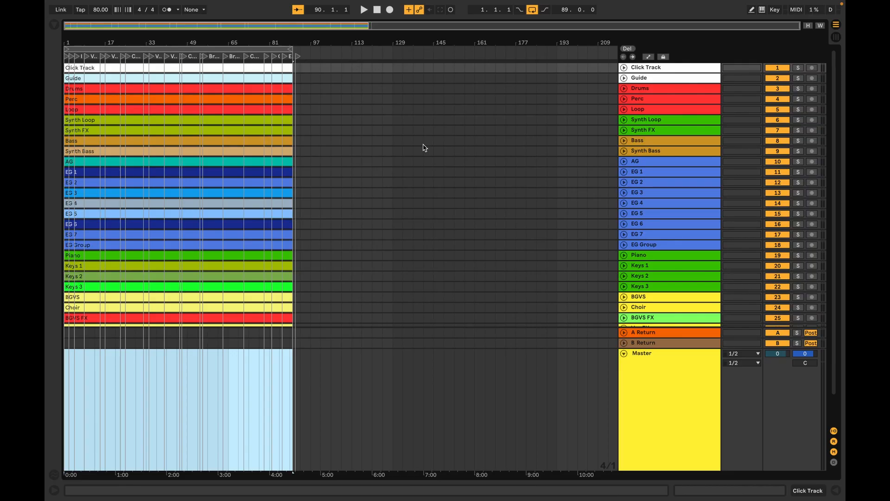
Rename the clip on the Click Track as "Click Track - This is our God - C - 80"
key("w")
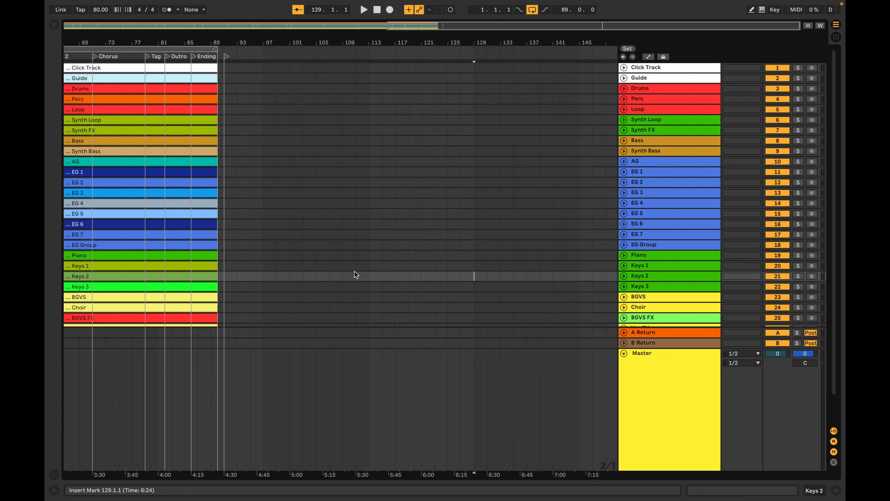
left_click(232, 69)
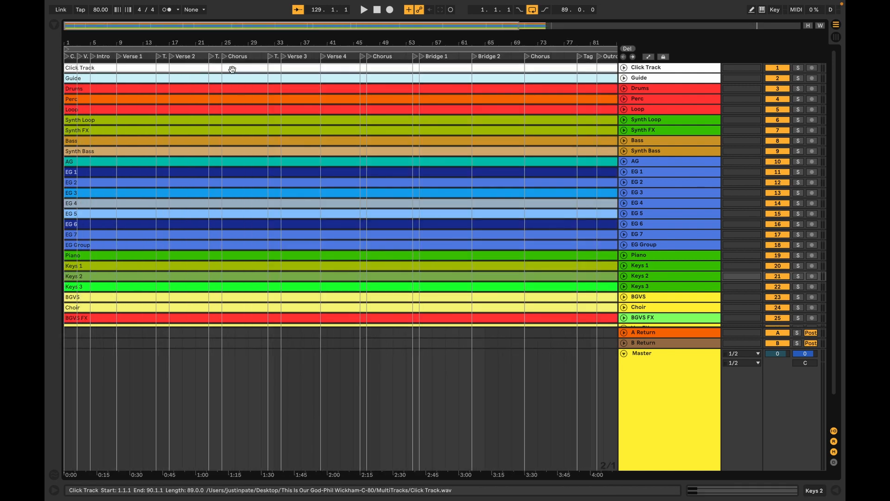
key("super+r")
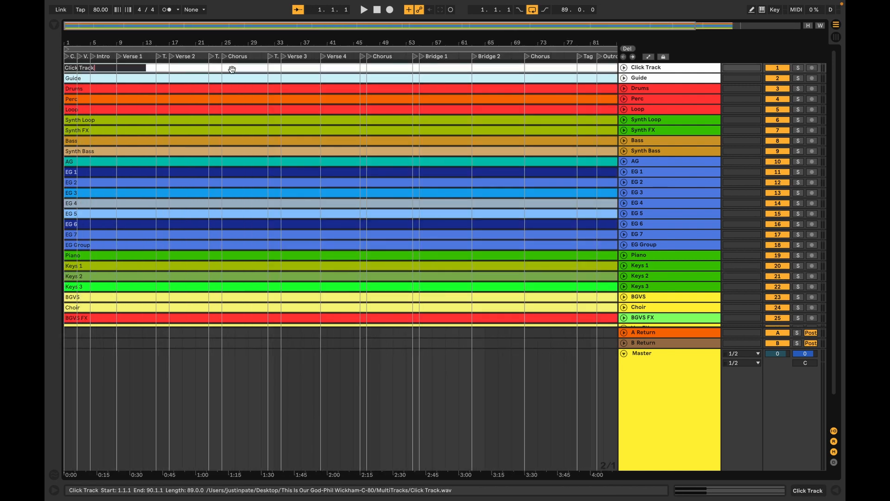
key("Return")
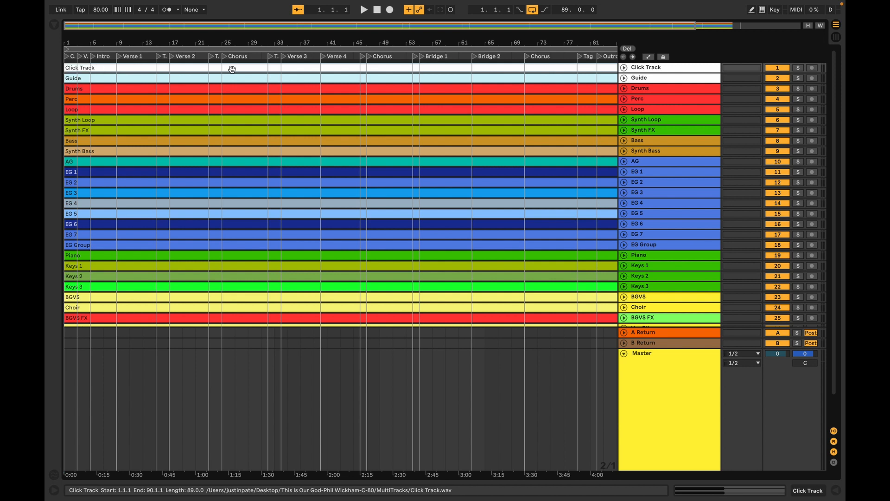
right_click(186, 69)
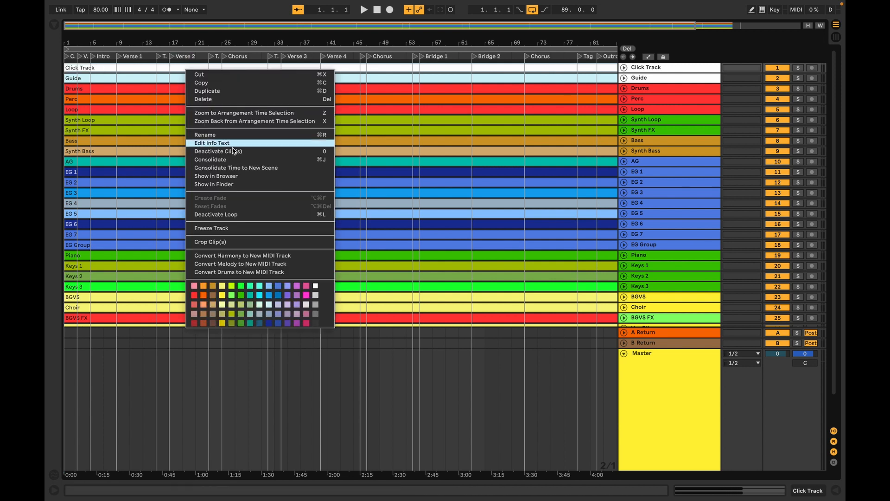
left_click(323, 135)
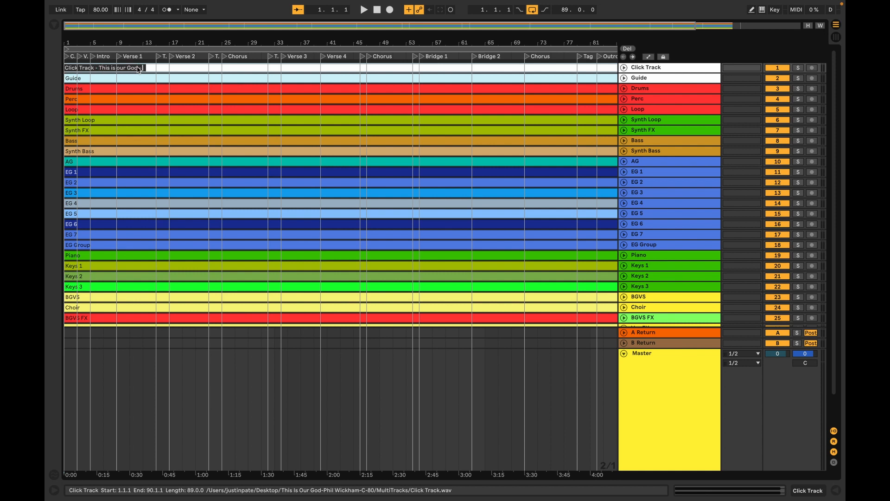
type("C - 80")
key("Return")
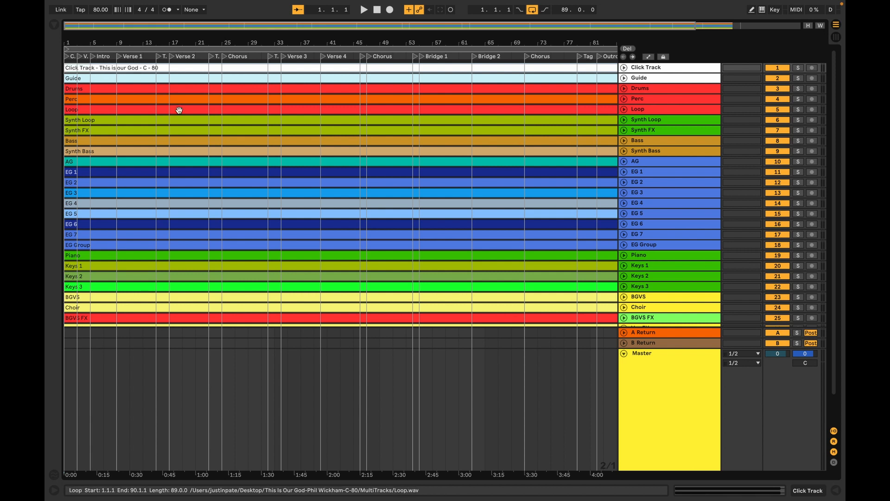
Turn on Warp for the click track clip and set the clip as tempo Leader
double_click(188, 68)
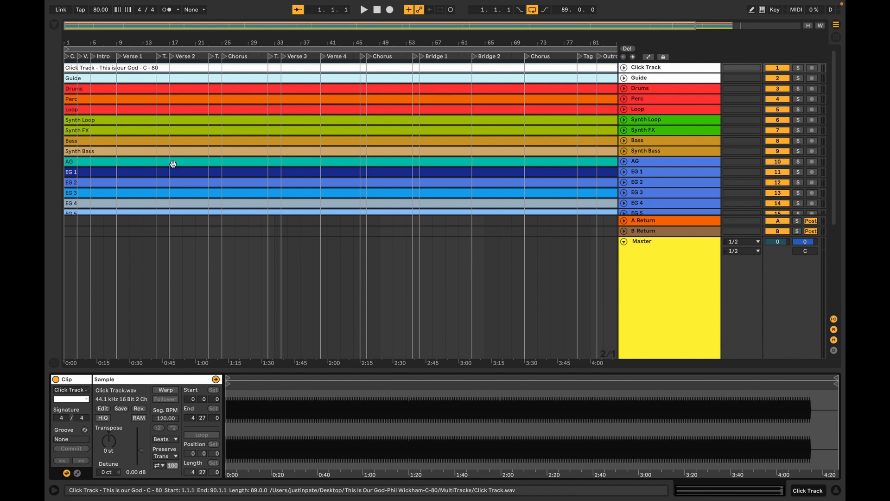
left_click(167, 391)
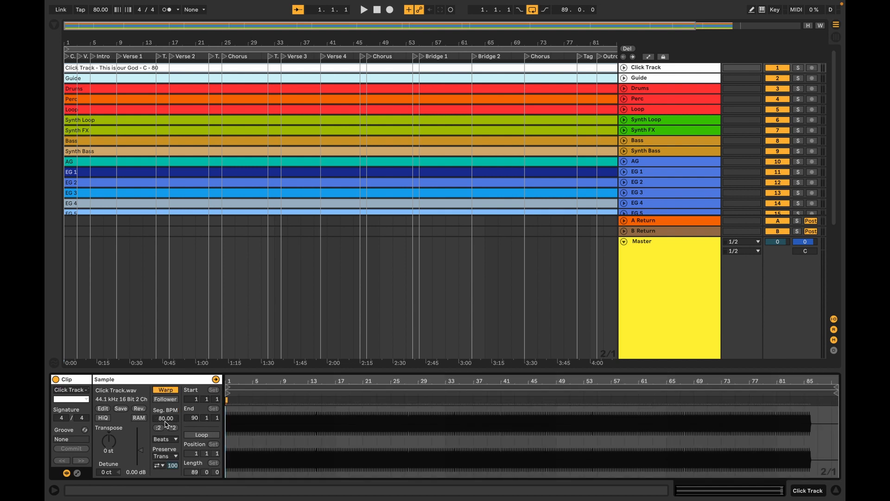
left_click(170, 400)
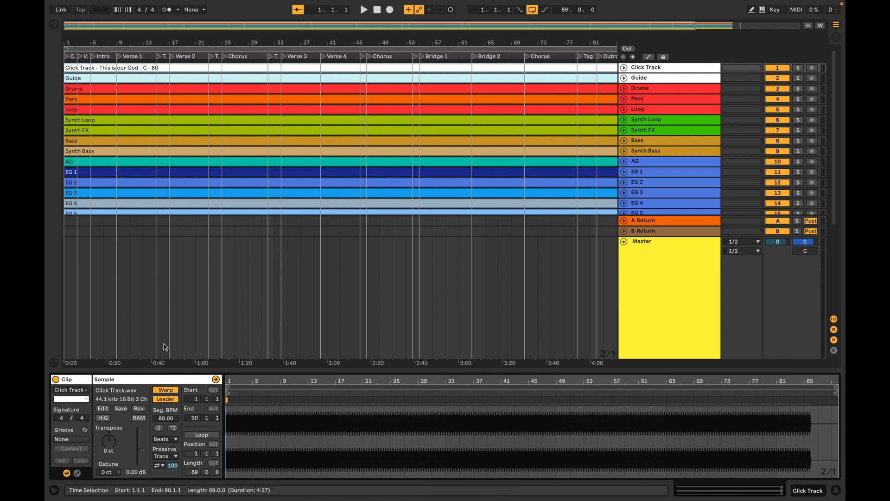
left_click(165, 399)
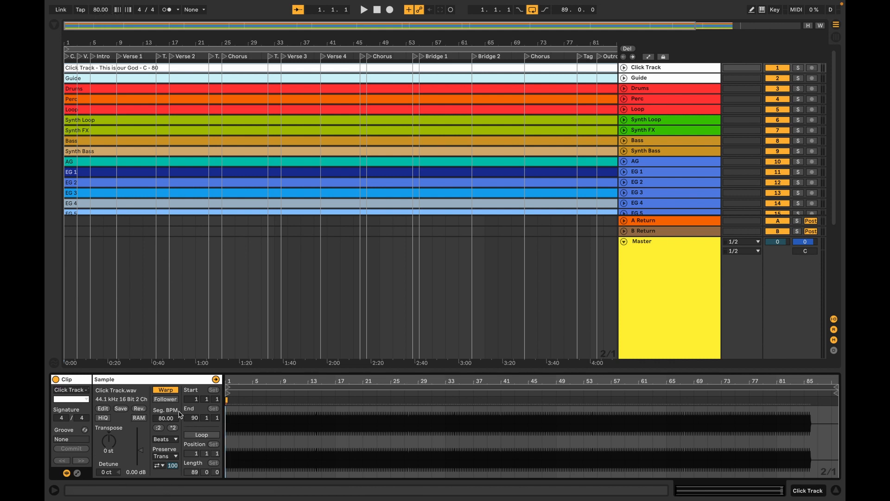
left_click(165, 398)
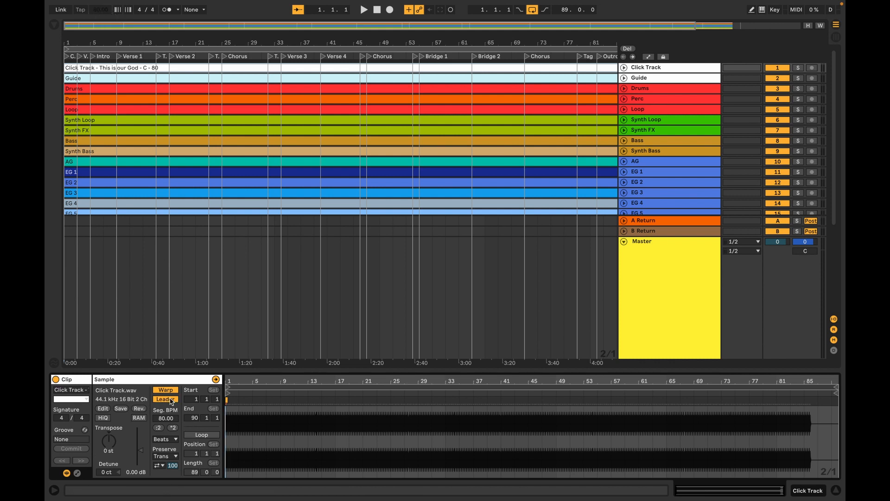
Fold the Master track in the arrangement
left_click(190, 70)
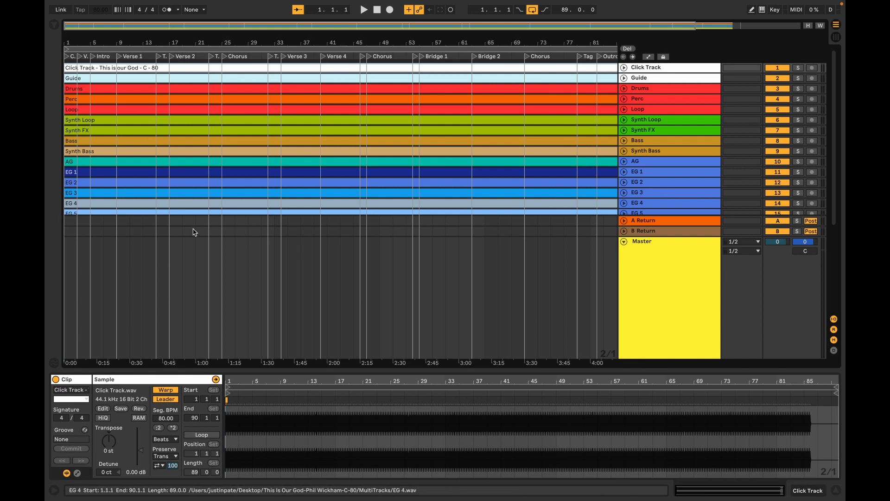
left_click(195, 253)
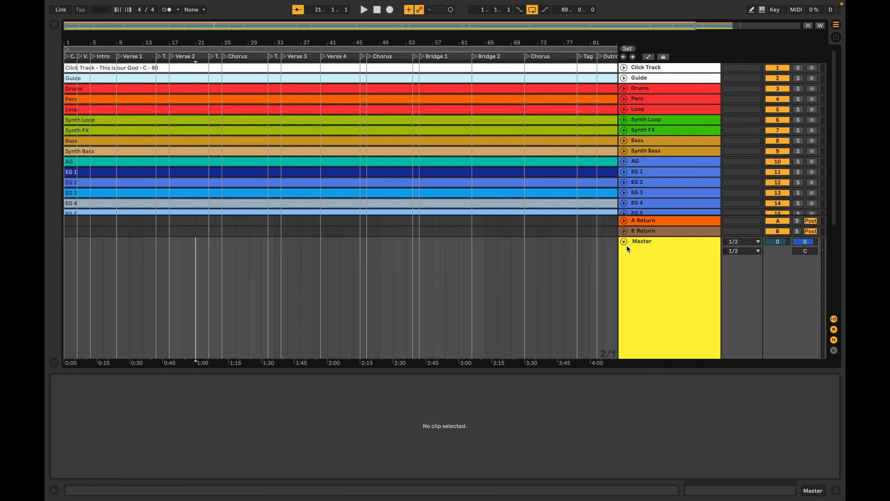
left_click(624, 243)
Turn on the metronome and start playback from the Verse 1 locator
left_click(168, 10)
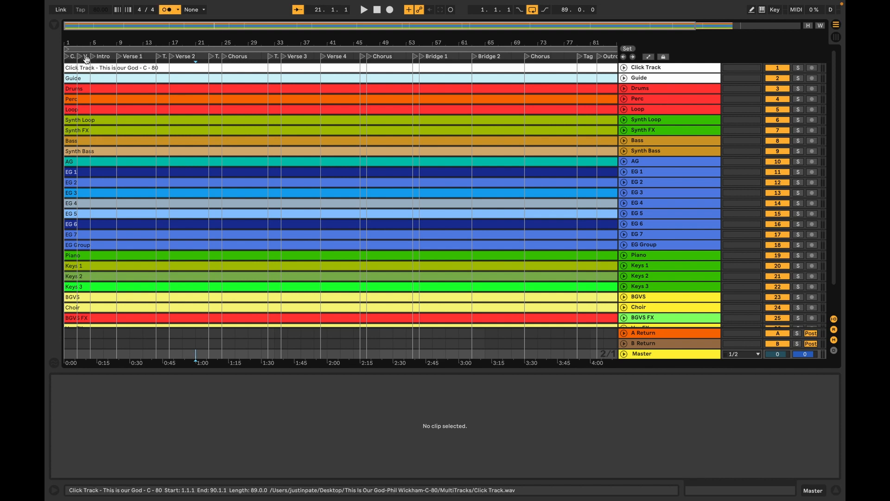
left_click(121, 56)
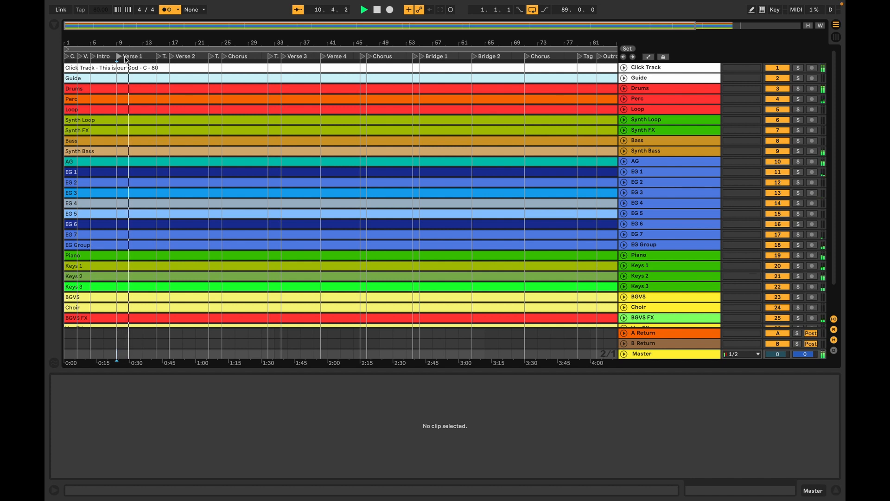
Stop playback and group all tracks from Drums through Vox FX
key("space")
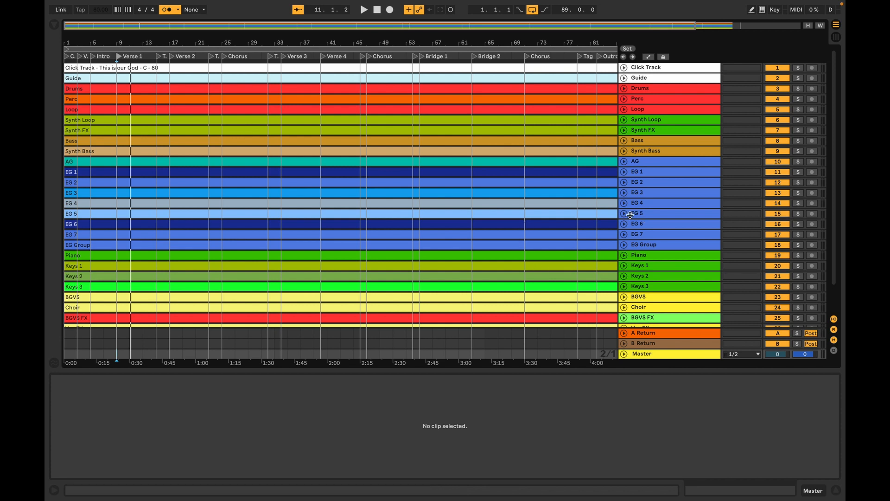
left_click(661, 89)
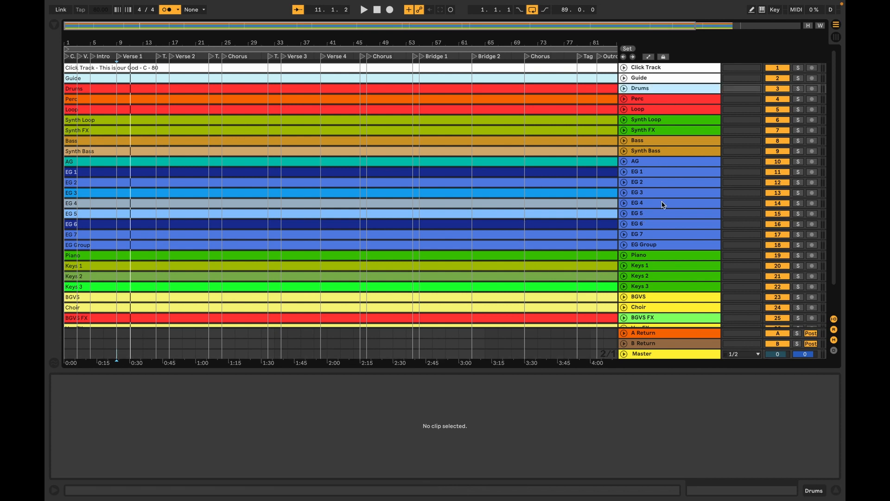
scroll(663, 205, "down", 3)
left_click(644, 298, "shift")
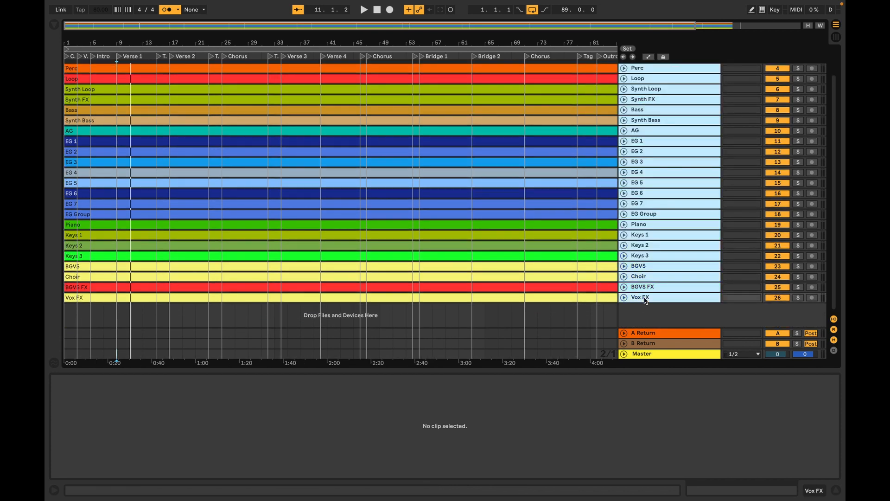
scroll(669, 197, "up", 3)
right_click(659, 89)
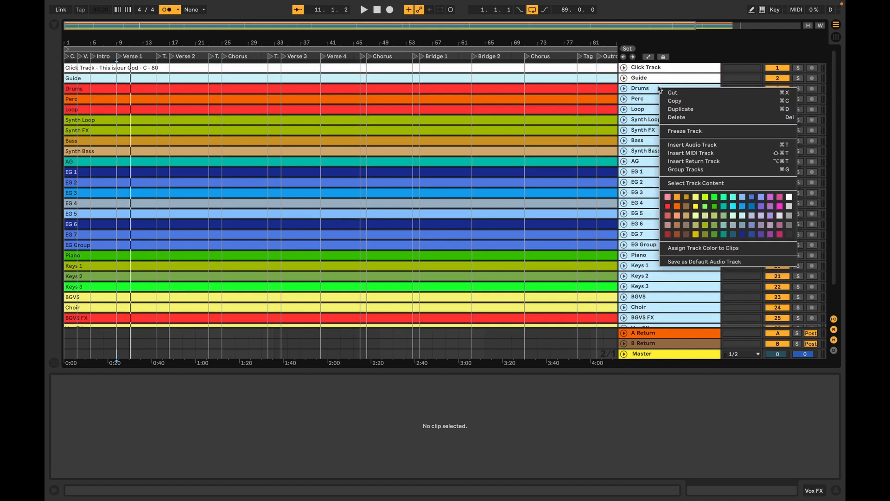
left_click(783, 170)
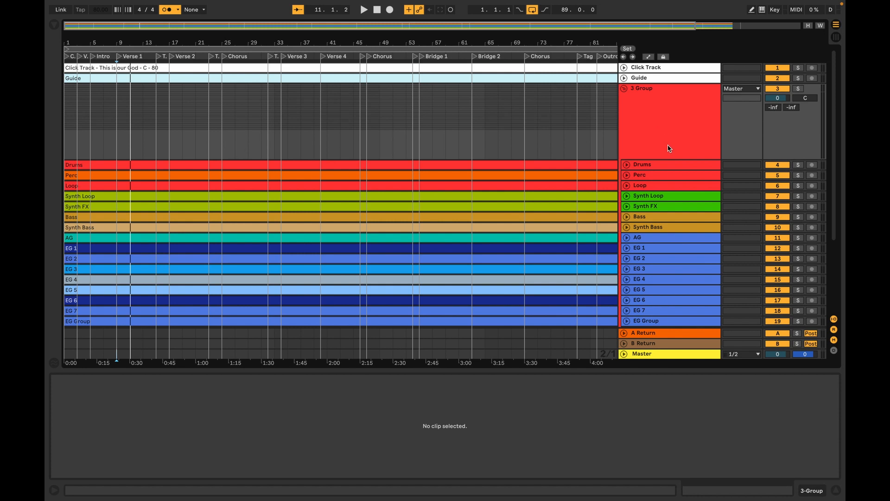
Fold the new group track and rename it "This is our God"
left_click(625, 89)
left_click(625, 89)
left_click(625, 90)
left_click(625, 89)
left_click(625, 90)
left_click(660, 113)
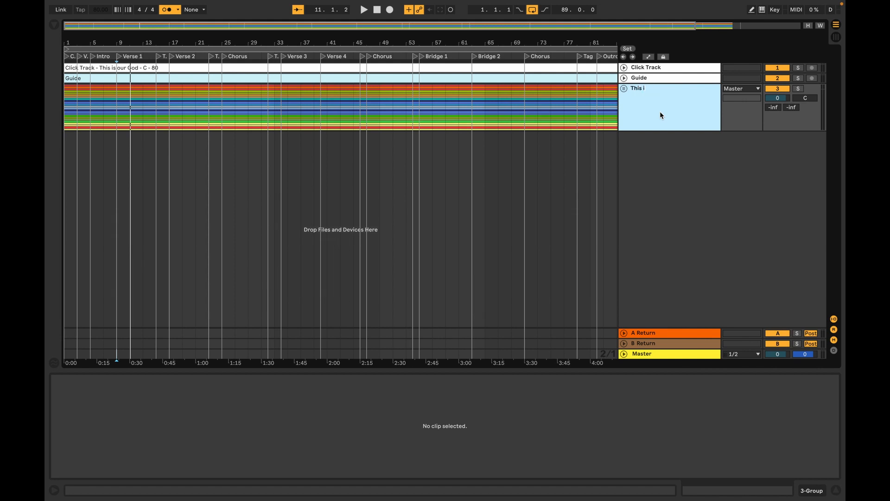
type("This is our God")
key("Return")
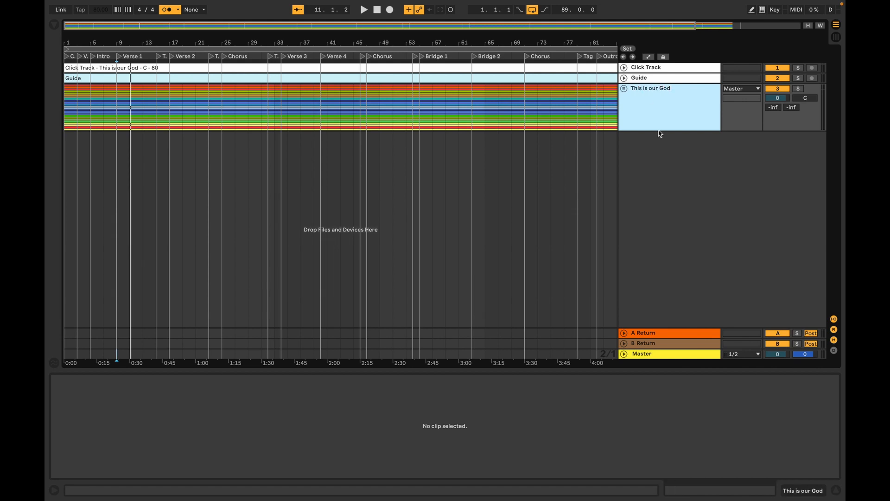
Color the "This is our God" group track light blue
left_click(569, 215)
right_click(686, 108)
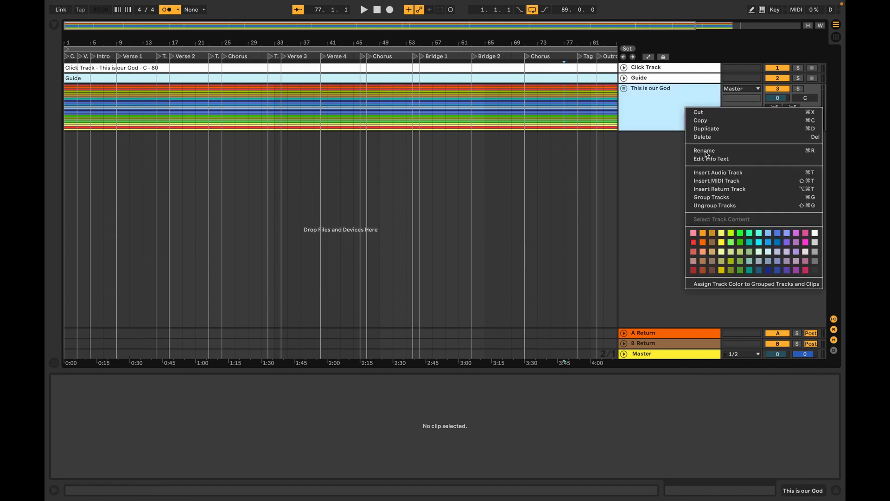
left_click(768, 242)
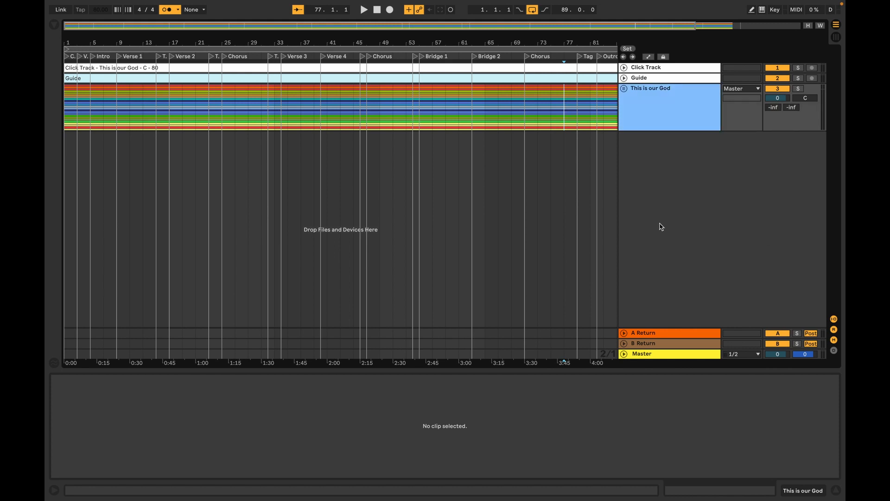
left_click(523, 236)
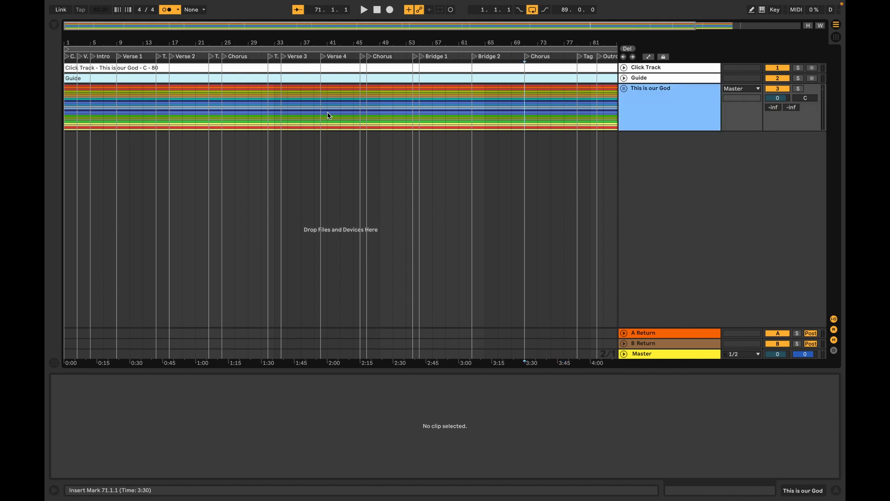
Save the Live Set as "MultiTrack" in the "This Is Our God" song folder, replacing the existing file
key("ctrl+s")
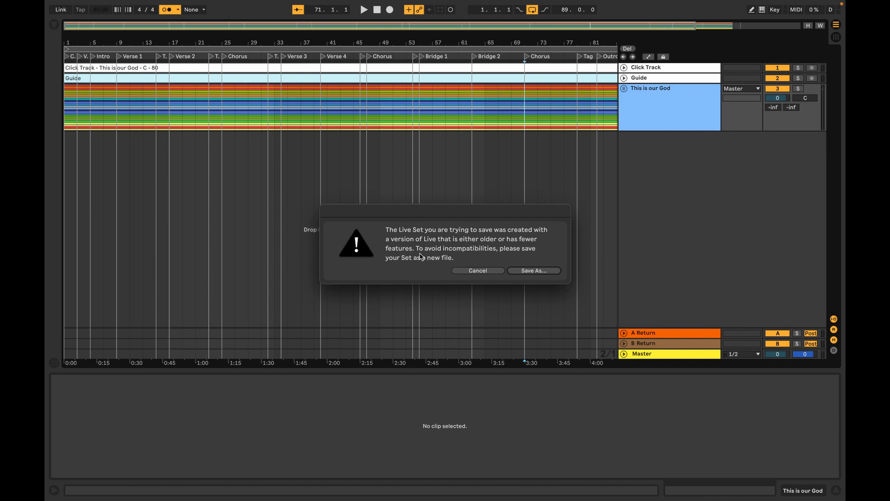
left_click(546, 273)
left_click(545, 274)
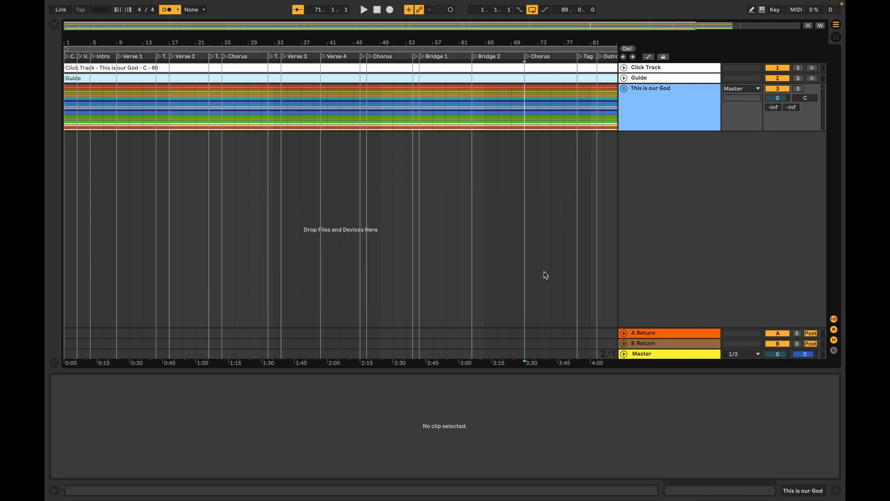
scroll(472, 224, "down", 3)
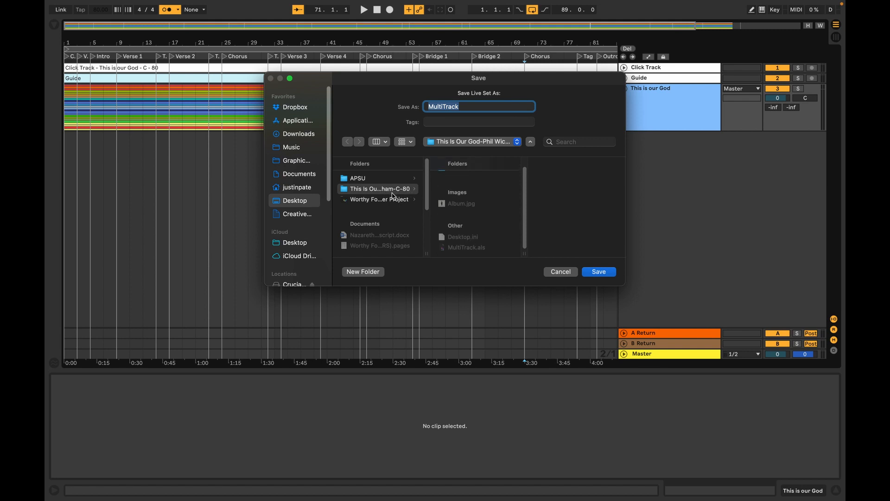
left_click(604, 274)
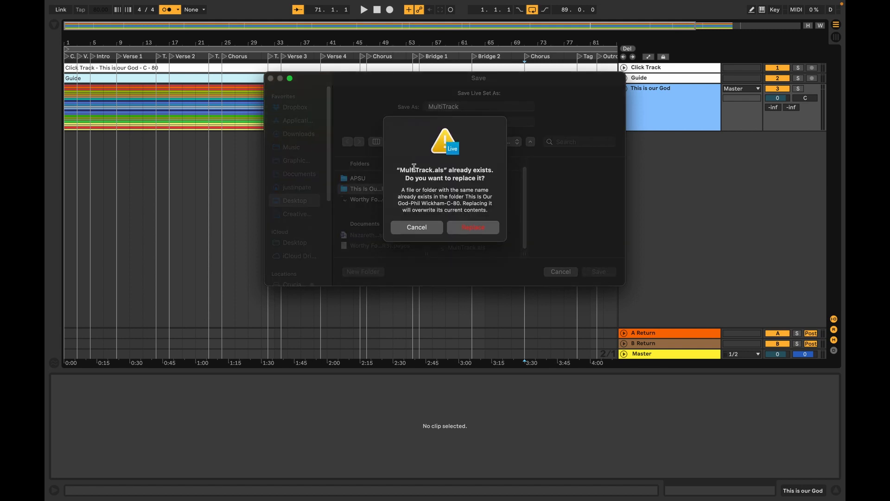
left_click(474, 226)
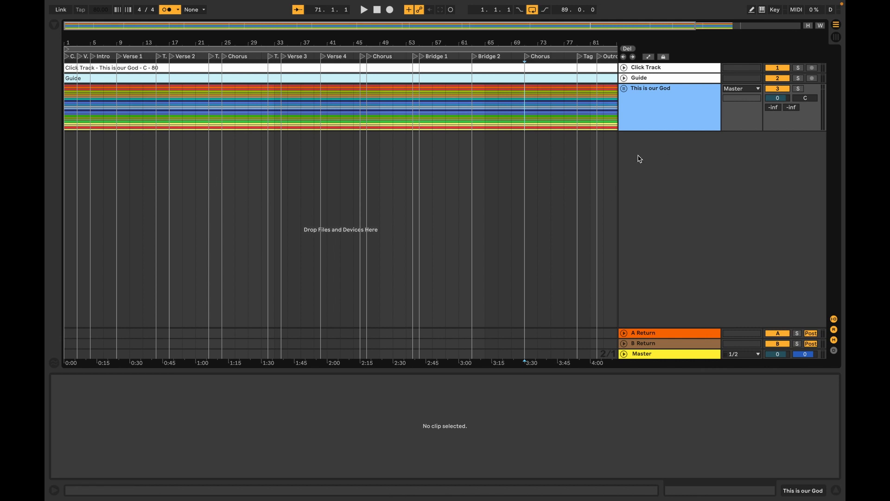
Insert a MIDI track below the "This is our God" group and color it white
right_click(660, 154)
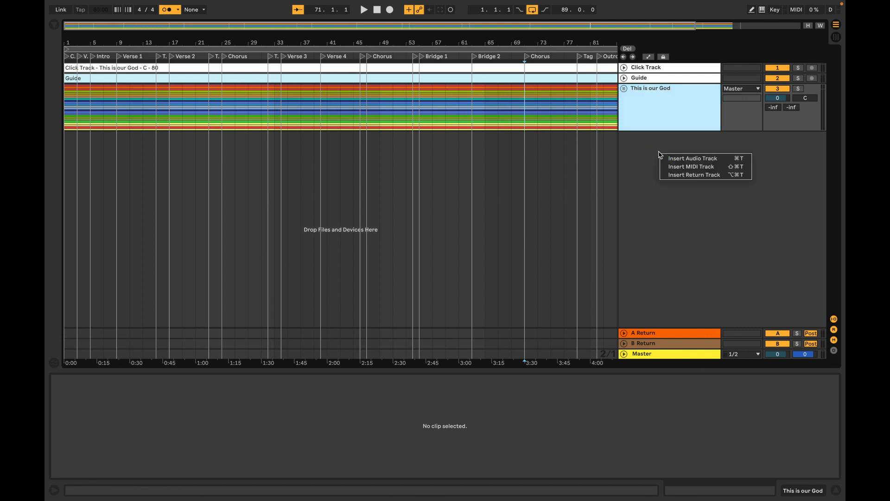
left_click(699, 167)
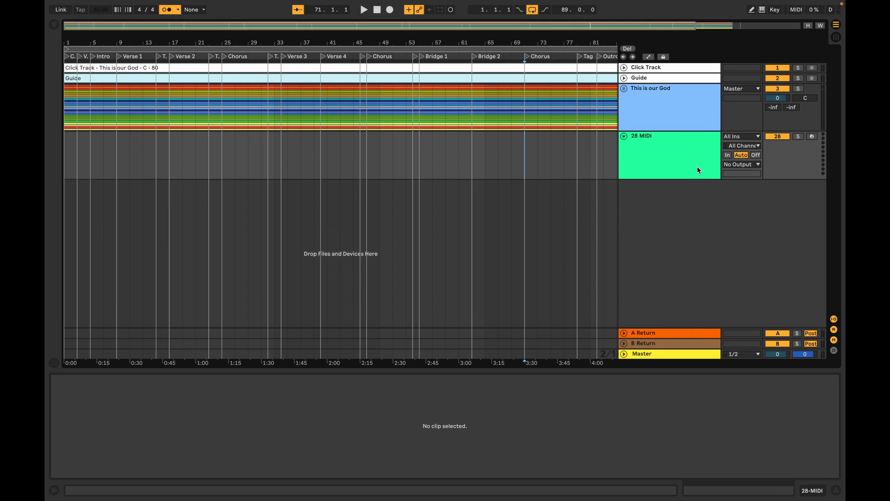
right_click(661, 172)
left_click(792, 304)
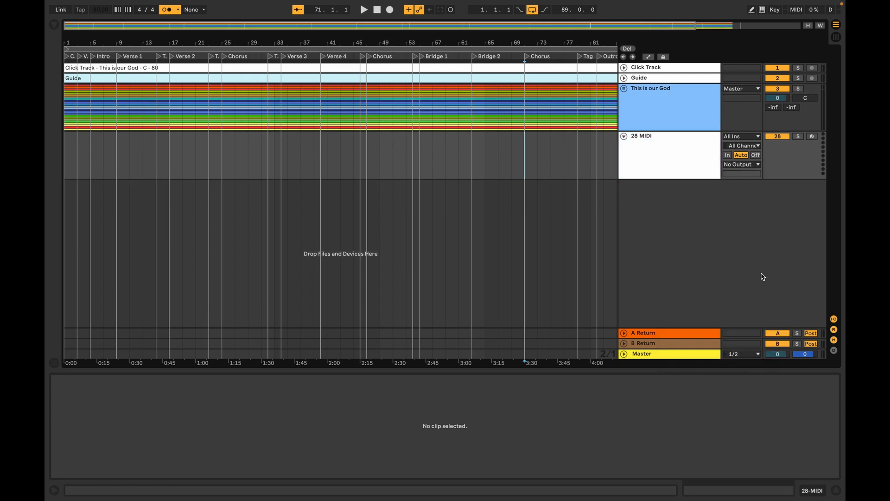
Rename the new MIDI track "Markers/Cues"
left_click(652, 155)
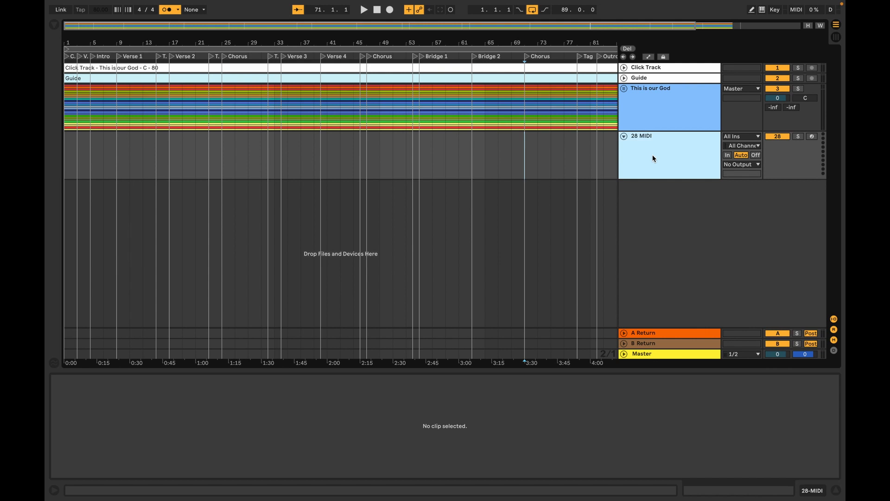
right_click(653, 155)
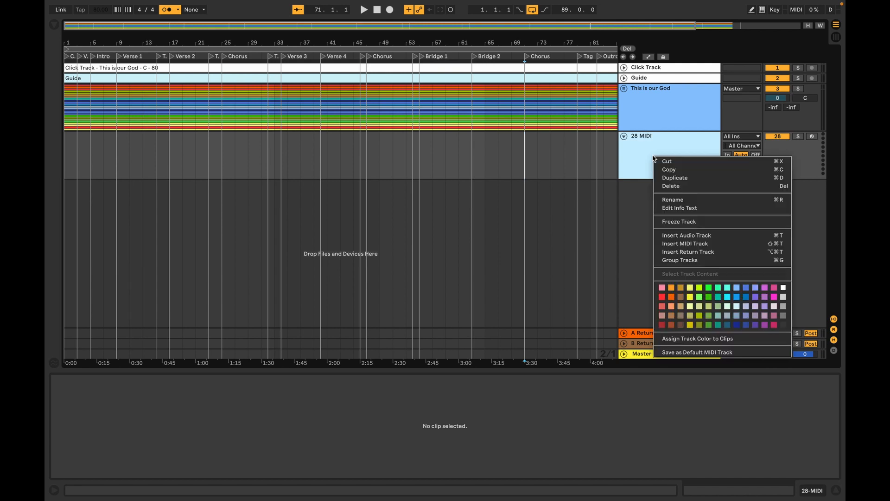
left_click(691, 200)
type("Markers")
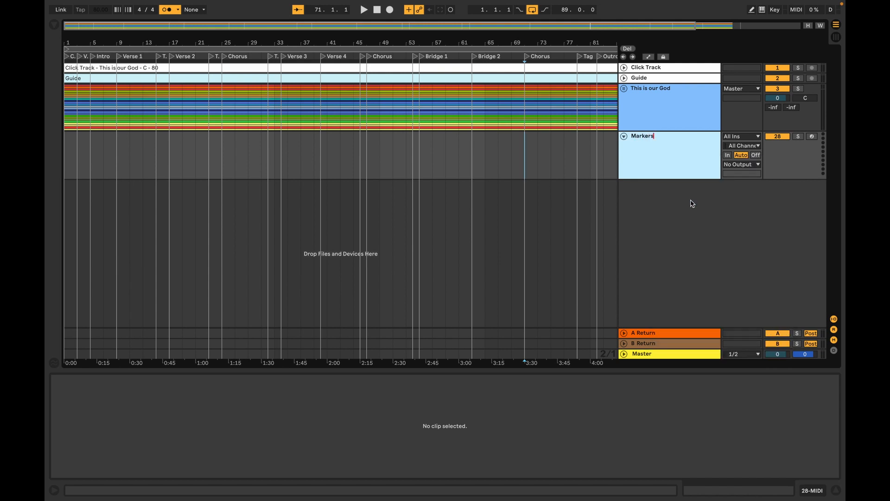
type("/Cues")
key("Return")
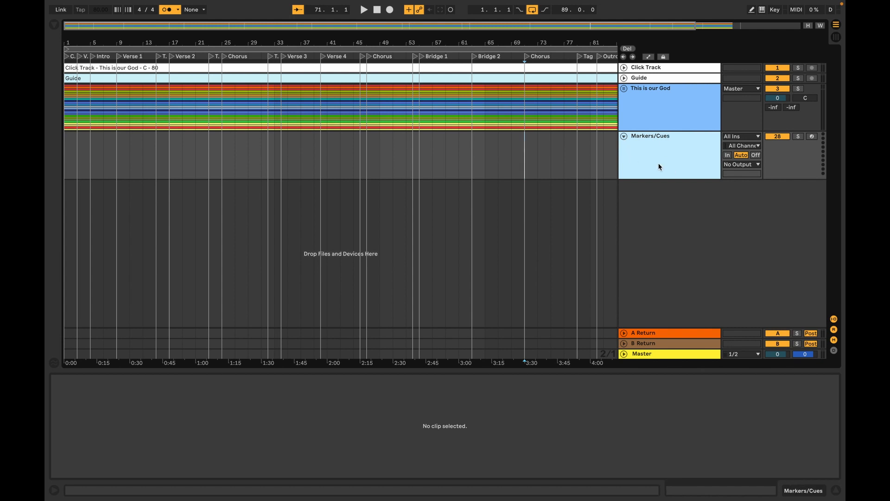
Insert an empty MIDI clip on the Markers/Cues track spanning the Count Off section, bars 1 to 3
scroll(106, 192, "up", 3)
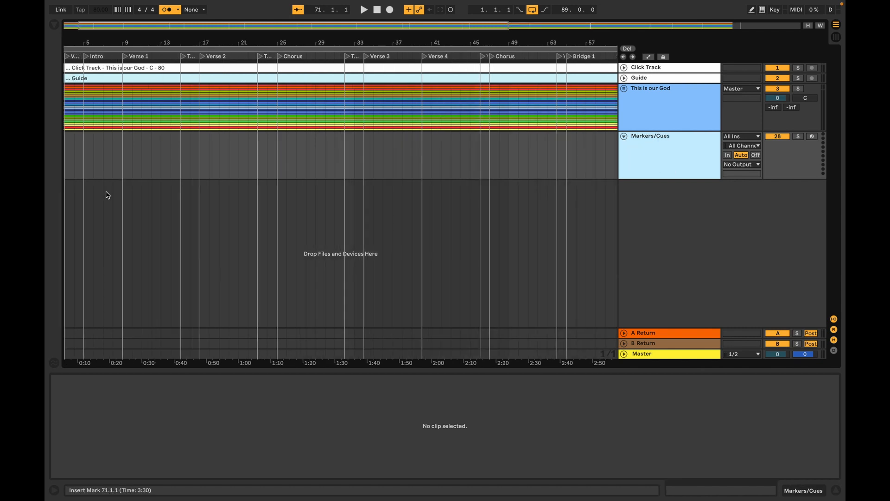
left_click(145, 240)
scroll(123, 218, "left", 2)
scroll(115, 189, "up", 5)
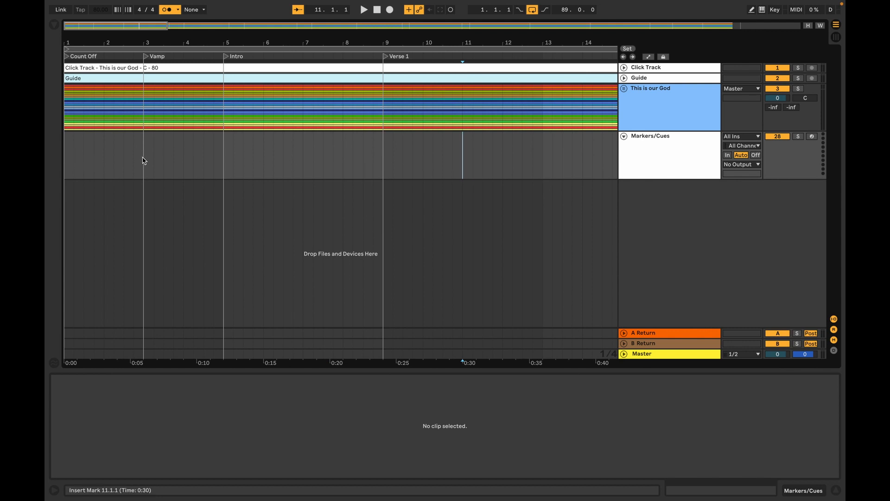
left_click_drag(144, 161, 58, 159)
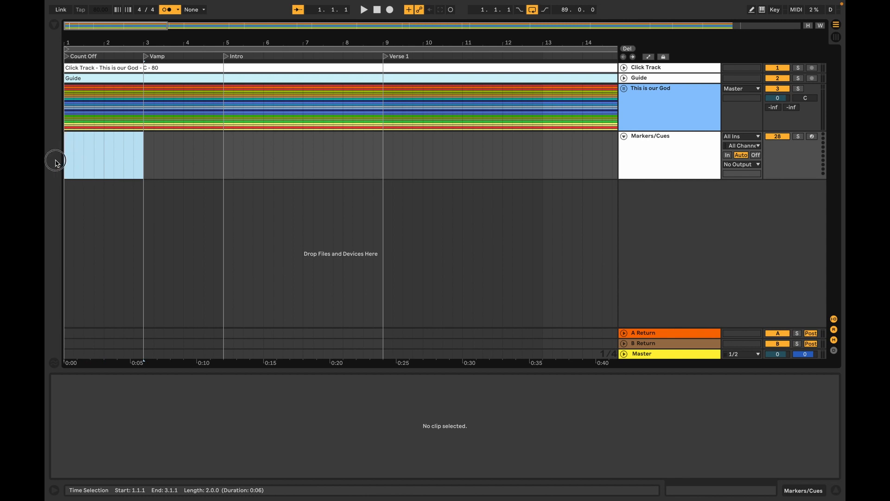
left_click(139, 154)
left_click_drag(143, 154, 65, 159)
right_click(94, 159)
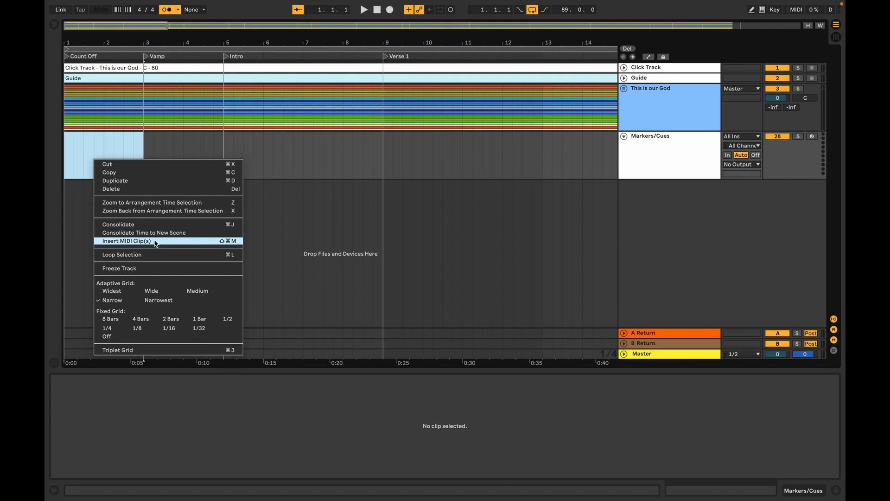
left_click(227, 241)
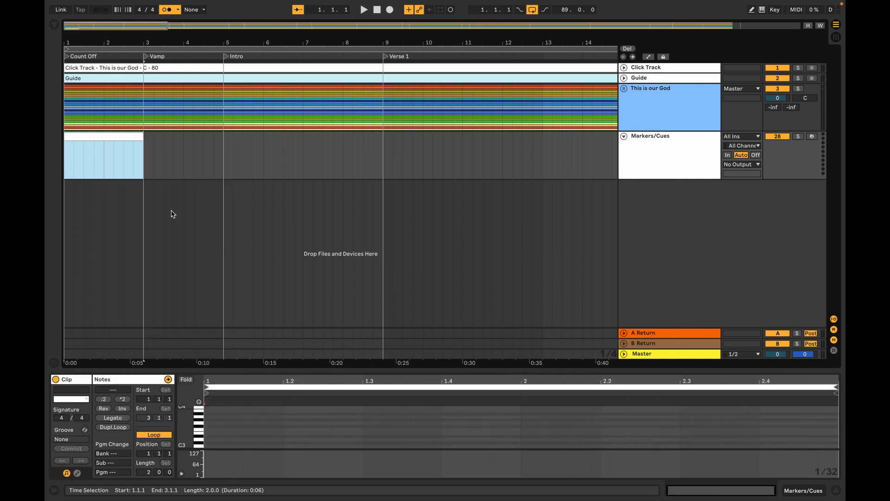
left_click(133, 224)
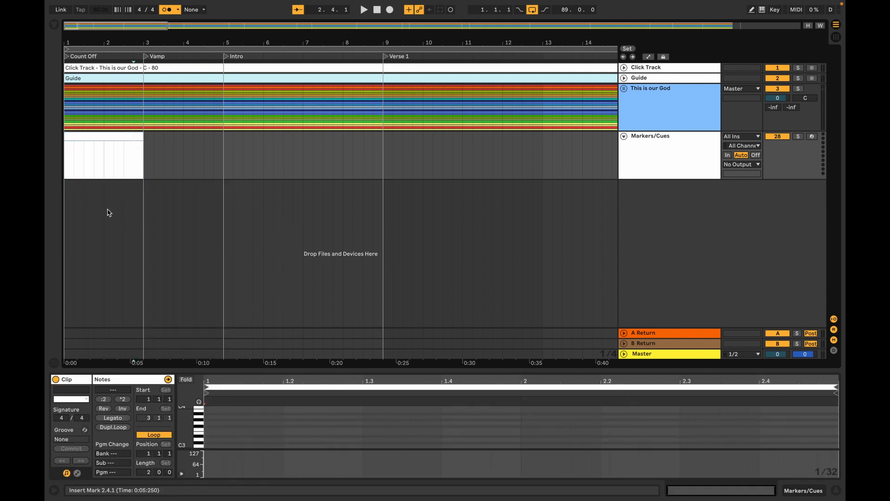
Rename the MIDI clip at bar 1 "Count off"
left_click(119, 139)
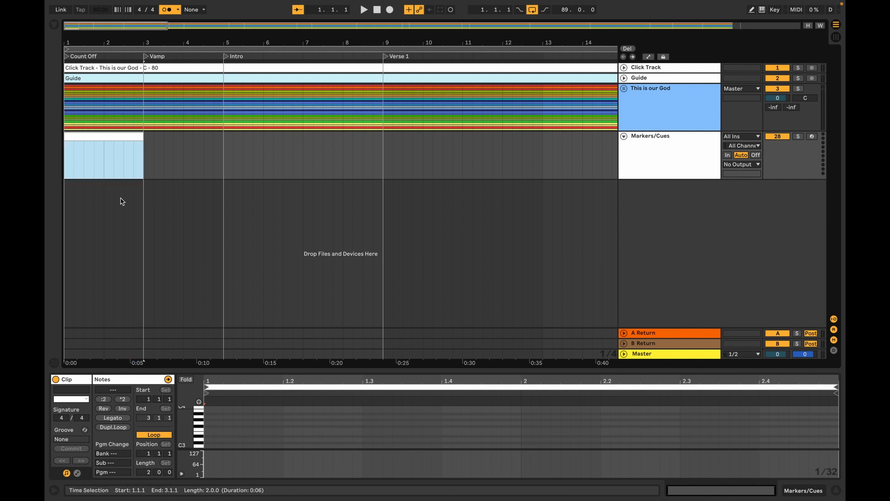
key("ctrl+r")
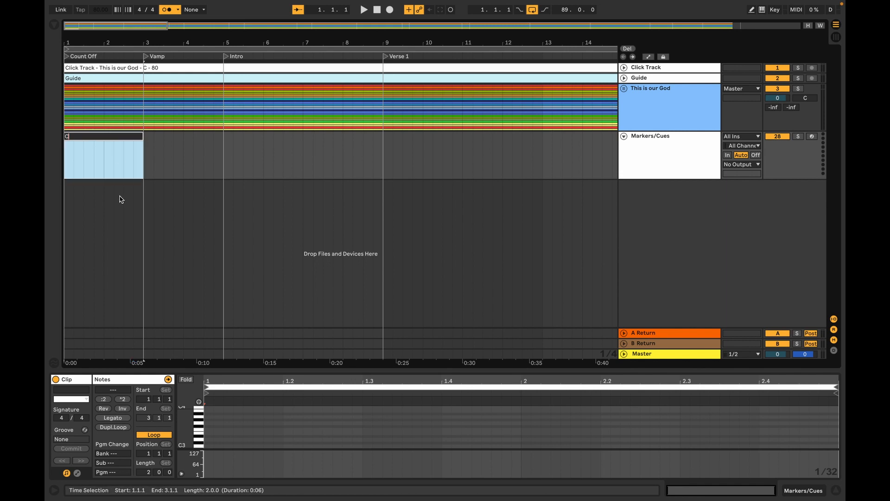
key("Return")
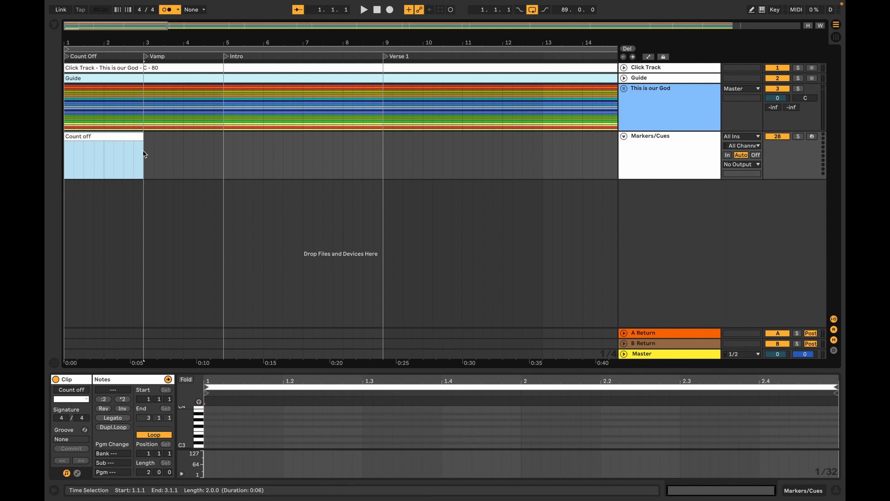
Insert MIDI clips named "Vamp" and "Intro" on the Markers/Cues track, spanning their matching locator sections from bar 3 to bar 9
left_click_drag(144, 155, 384, 155)
key("ctrl+shift+m")
key("super+r")
type("Vamp")
key("super+shift+m")
key("super+r")
type("Intro")
Insert a MIDI clip named "Verse 1" on the Markers/Cues track from bar 9 to bar 15
scroll(384, 155, "right", 2)
key("super+m")
mouse_move(562, 156)
left_mouse_down()
mouse_move(323, 156)
mouse_move(583, 168)
left_mouse_up()
left_click(798, 12)
key("super+shift+m")
key("super+r")
type("Verse 1")
Insert MIDI clips named "Turnaround" from bar 15 to 17 and "Verse 2" from bar 17 to 23
key("super+shift+m")
key("super+r")
type("Turnaround")
key("super+shift+m")
key("super+r")
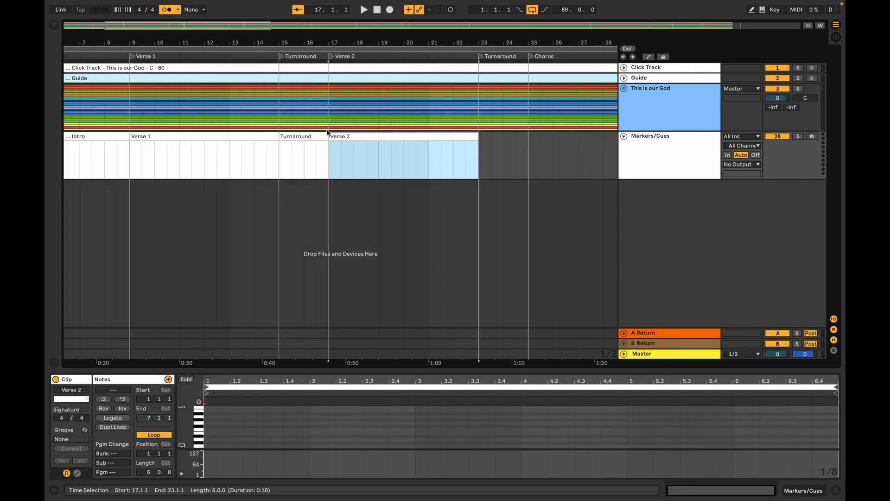
Copy the Turnaround marker clip to bar 23, directly after Verse 2
left_click(303, 137)
key("super+c")
left_click(480, 158)
key("super+v")
Insert a MIDI clip named "Chorus" on the Markers/Cues track, from bar 25 to the next Turnaround locator
left_click_drag(358, 162, 533, 165)
key("super+shift+m")
key("super+r")
type("Chorus")
Copy the Turnaround and Verse 2 marker clips to the end of the first Chorus clip
left_click(275, 136)
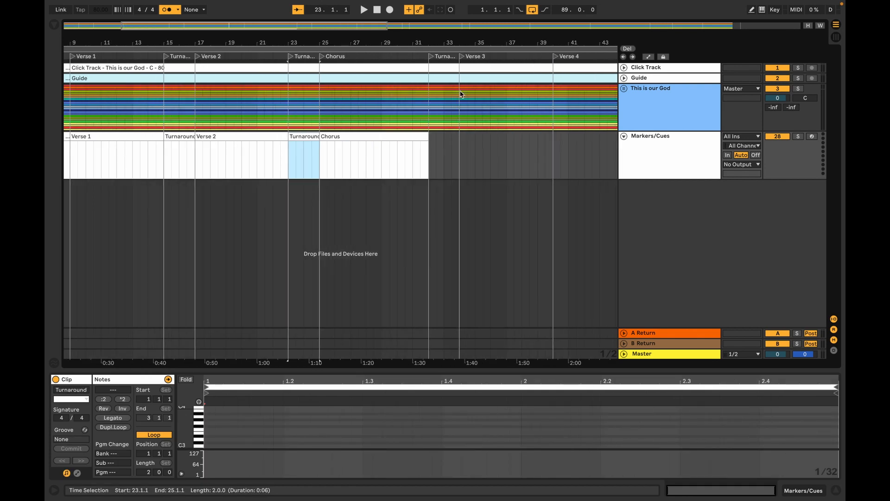
left_click(179, 136)
left_click(234, 137, "shift")
left_click(431, 158)
key("super+v")
Rename the pasted verse clip "Verse 3", and duplicate it as "Verse 4"
left_click(457, 137)
type("Verse 3")
key("super+d")
key("super+r")
type("Verse 4")
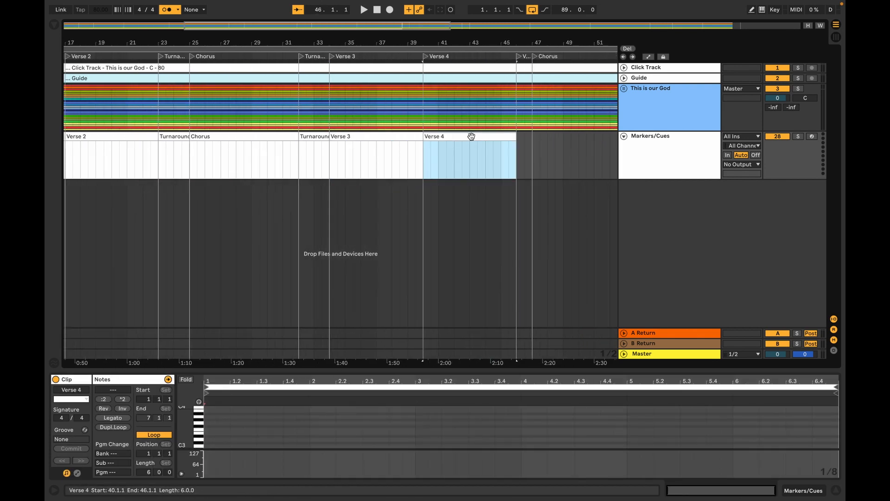
Insert a MIDI clip named "Vamp" between Verse 4 and the second Chorus locator
left_click_drag(468, 159, 491, 154)
key("super+shift+m")
key("super+r")
type("Vamp")
Insert MIDI clips named "Chorus" and "Vamp" over the matching locator sections leading up to Bridge 1
left_click_drag(358, 159, 556, 161)
key("super+m")
left_click(795, 10)
key("super+shift+m")
key("super+r")
type("Chorus")
key("super+shift+m")
key("super+r")
type("Vamp")
Insert a MIDI clip named "Bridge" over the Bridge 1 section and duplicate it twice to fill the following sections
left_click_drag(284, 155, 468, 160)
key("super+shift+m")
key("super+r")
type("Bridge")
key("super+d")
key("super+d")
Rename the last duplicated Bridge clip "Chorus" and insert a "Tag" clip over the section from bar 79 to 82
key("super+r")
type("Chorus")
key("super+shift+m")
key("super+r")
type("Tag")
Insert a MIDI clip named "Outro" on the Markers/Cues track from bar 82 to bar 86
left_click_drag(414, 161, 514, 160)
key("super+shift+m")
key("super+r")
type("Outro")
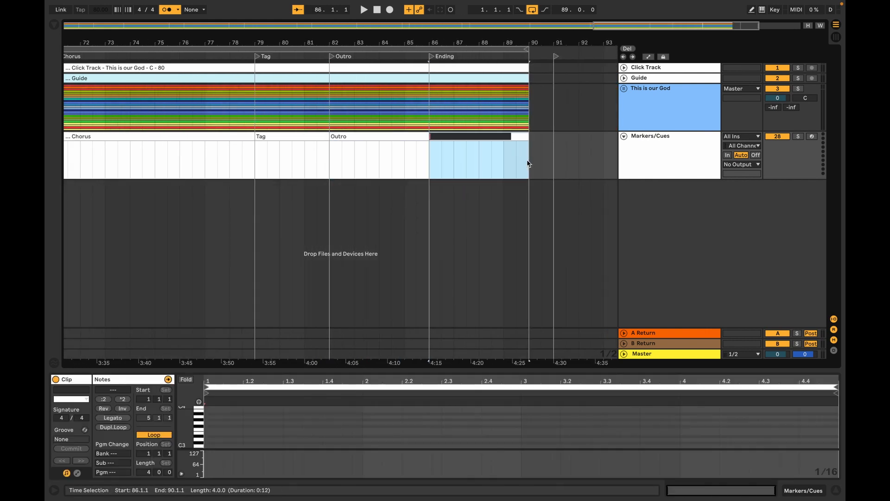
Name the MIDI clip over bars 86 to 90 "Ending" and move the Markers/Cues track directly below the Click Track
key("Return")
left_click_drag(645, 155, 647, 79)
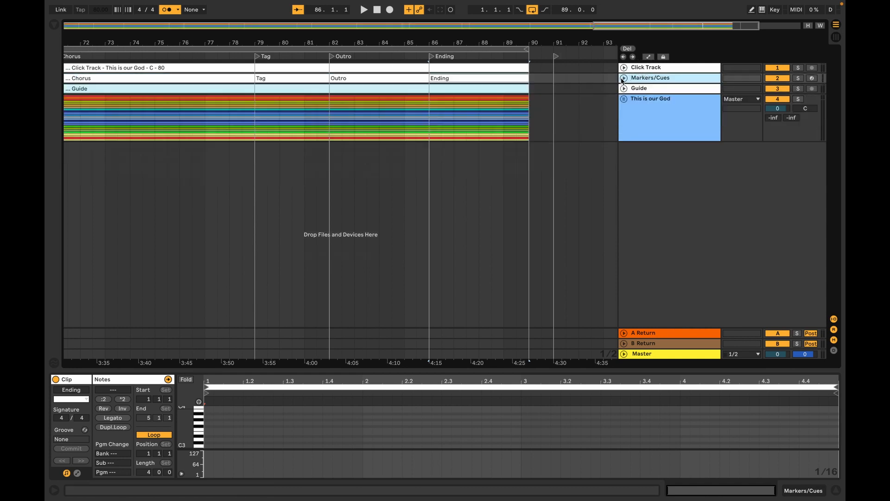
left_click(463, 324)
left_click(431, 343)
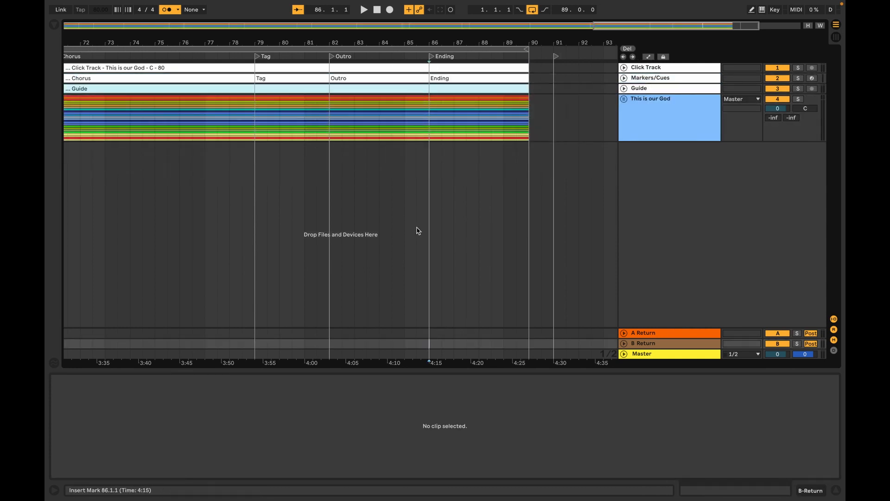
Expand the This is our God group, deactivate its Drums, Bass and Piano tracks, and collapse the group again
key("minus")
key("minus")
key("Home")
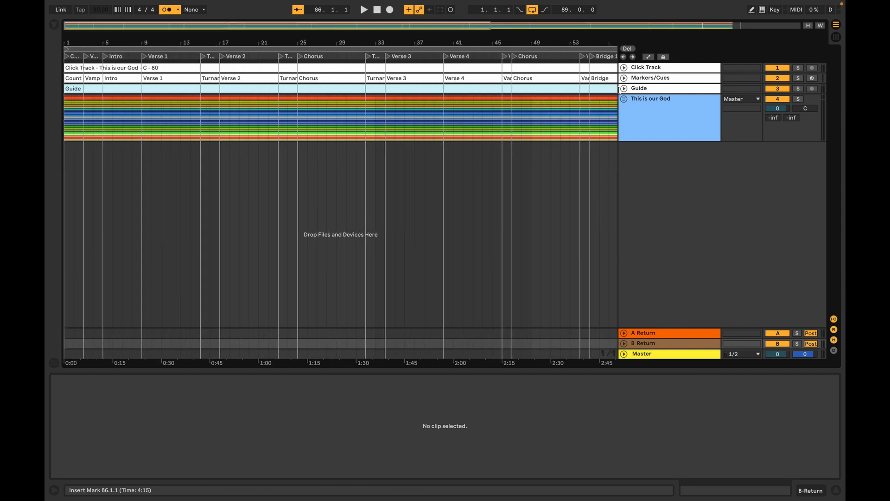
left_click(624, 99)
scroll(680, 261, "down", 3)
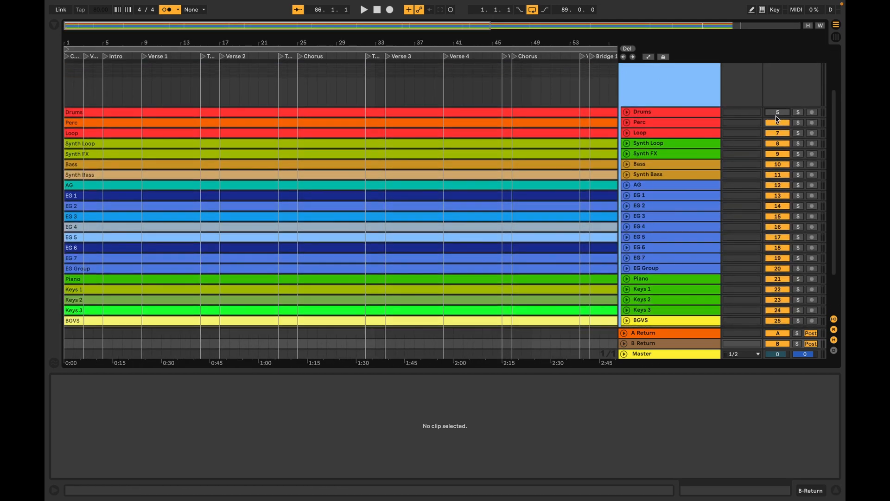
scroll(747, 244, "down", 1)
scroll(748, 245, "down", 2)
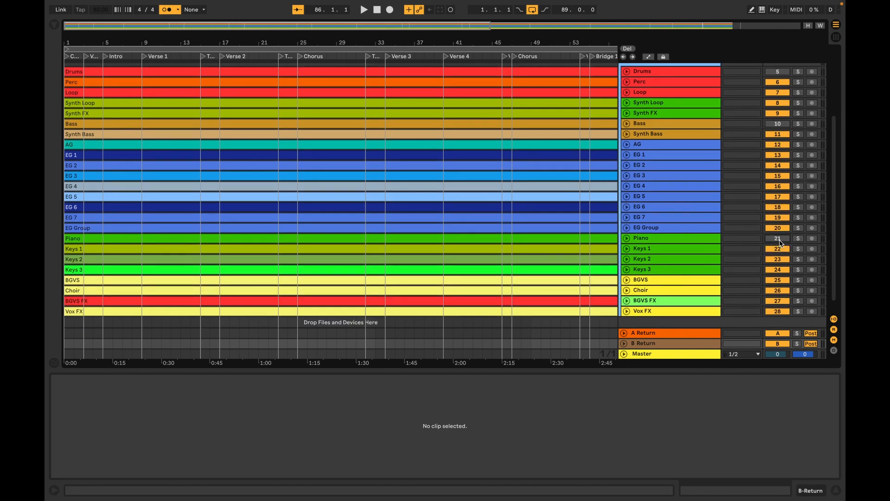
scroll(754, 200, "up", 5)
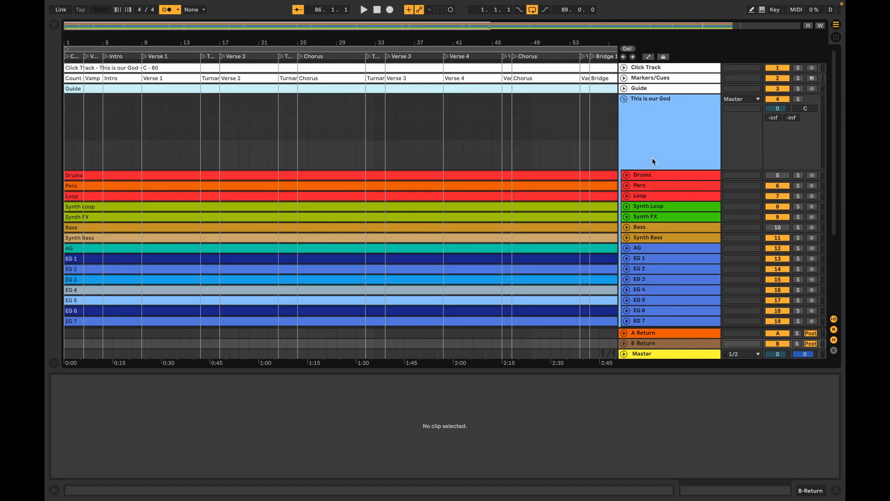
left_click(623, 100)
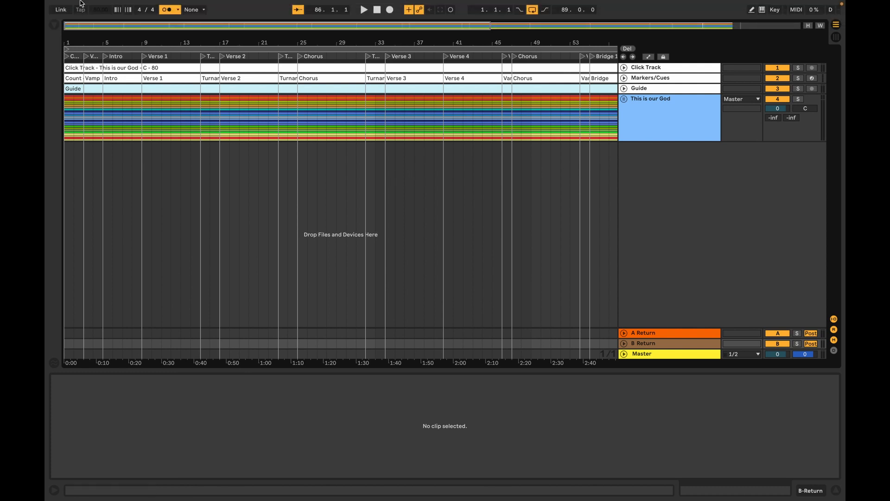
Close the Live Set and copy the This Is Our God project folder from the desktop into the Stems folder on Crucial X8
mouse_move(80, 2)
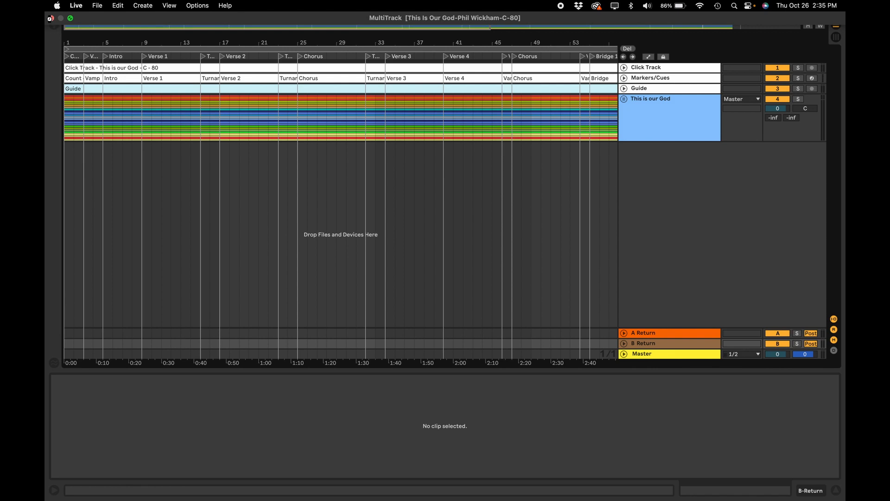
left_click(50, 18)
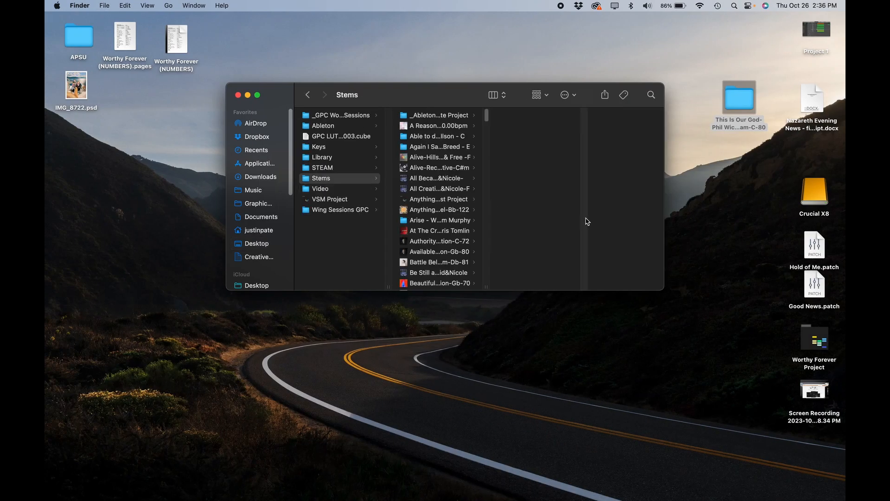
left_click_drag(743, 101, 454, 157)
Check the contents of the copied This Is Our God folder in Stems and delete the original folder from the desktop
scroll(431, 232, "down", 15)
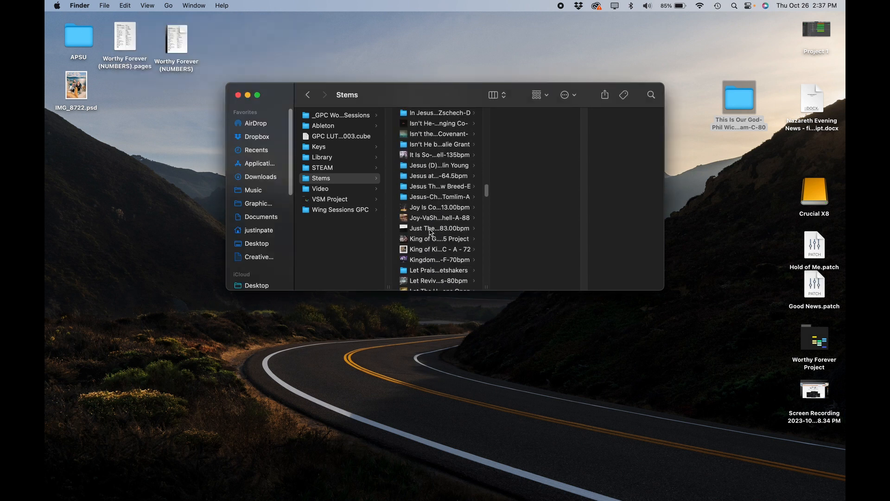
scroll(430, 232, "down", 15)
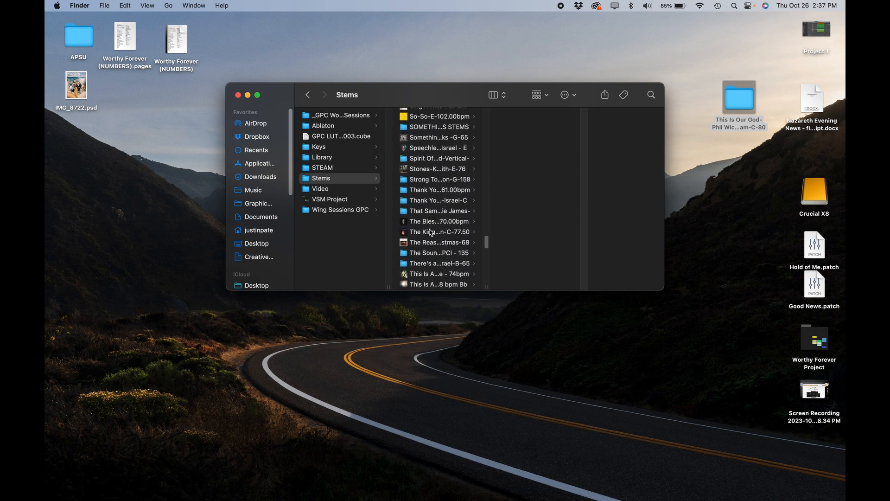
scroll(430, 231, "down", 10)
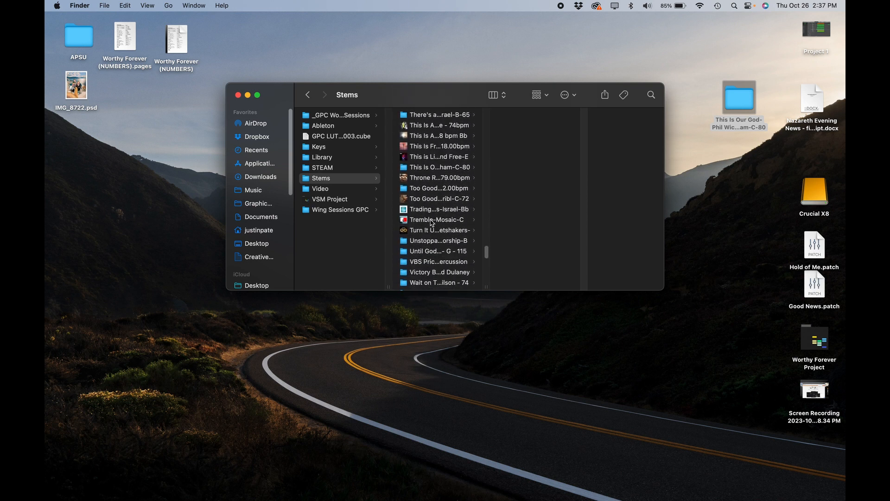
left_click(442, 167)
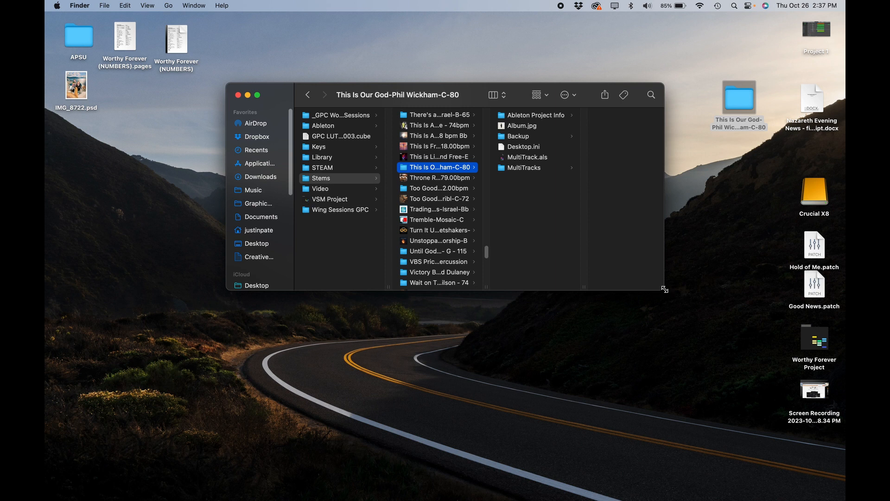
left_click_drag(664, 289, 749, 367)
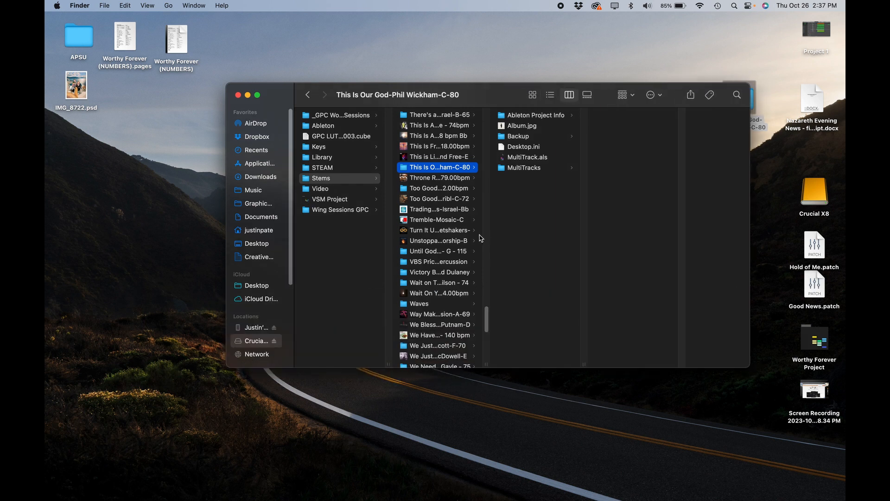
left_click(238, 94)
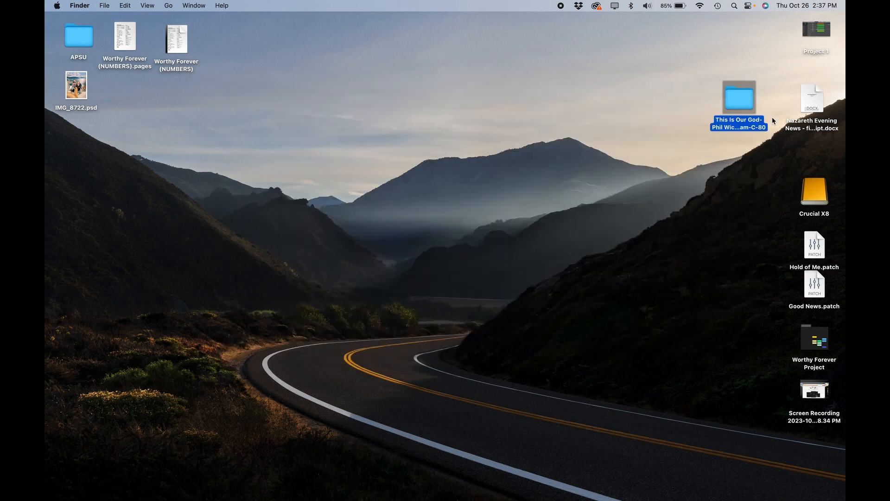
right_click(747, 104)
left_click(698, 123)
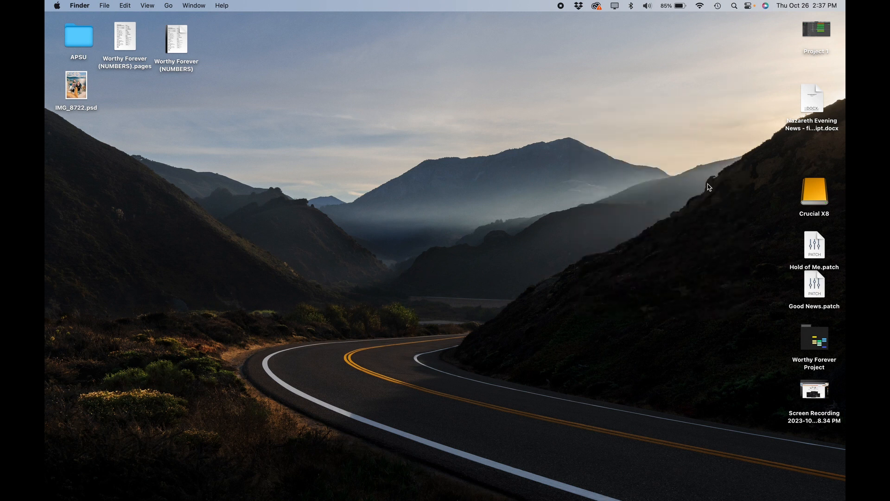
Open _Dante Set Template.als from the _Ableton Set Template Project folder inside Stems on the Crucial X8 drive
double_click(814, 197)
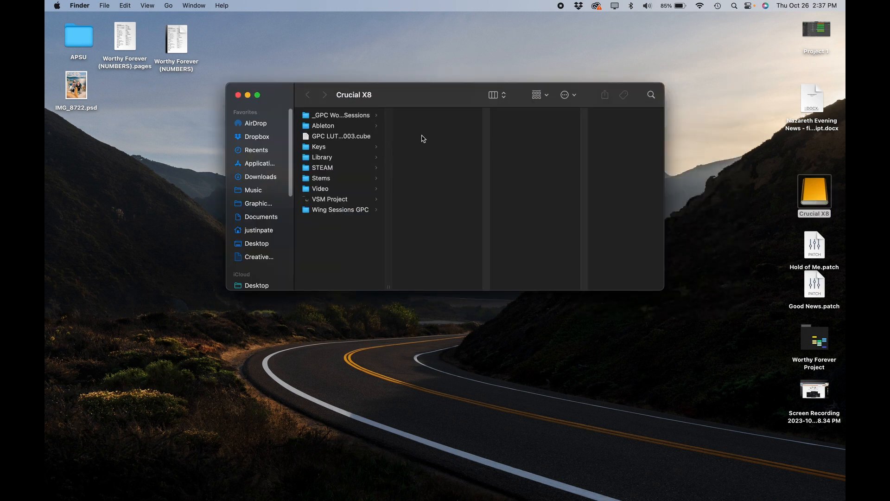
left_click(324, 178)
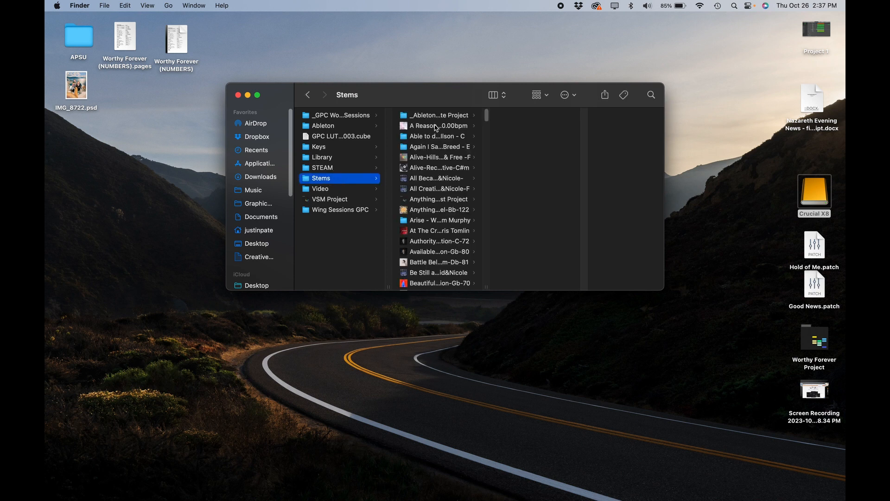
left_click(452, 119)
left_click(533, 116)
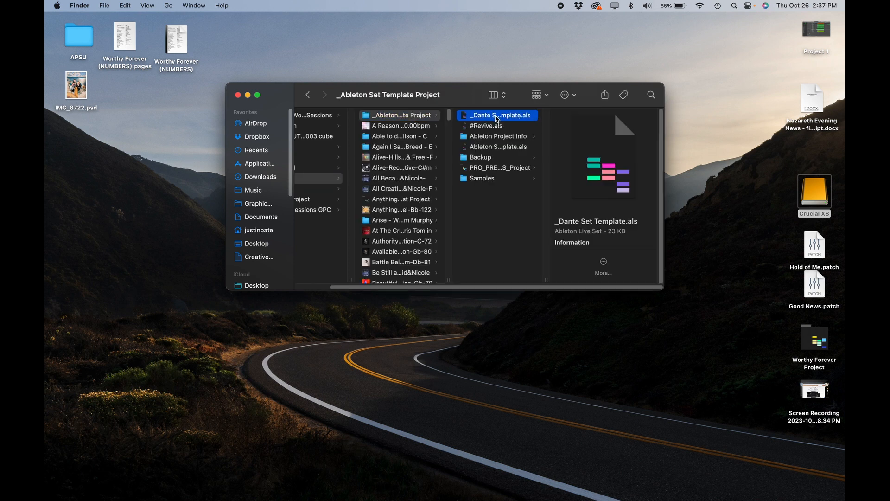
double_click(496, 118)
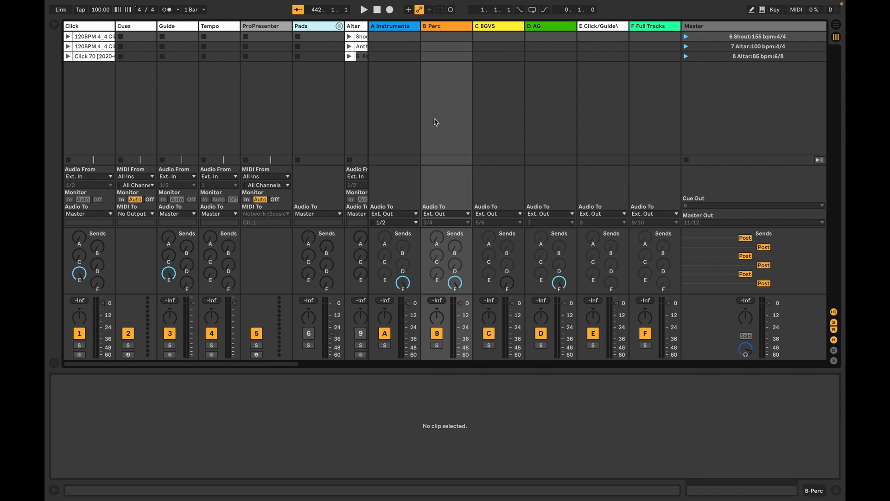
Examine the template's tracks and returns in both Session and Arrangement views, ending in Arrangement View
key("Tab")
key("Tab")
key("Tab")
key("Tab")
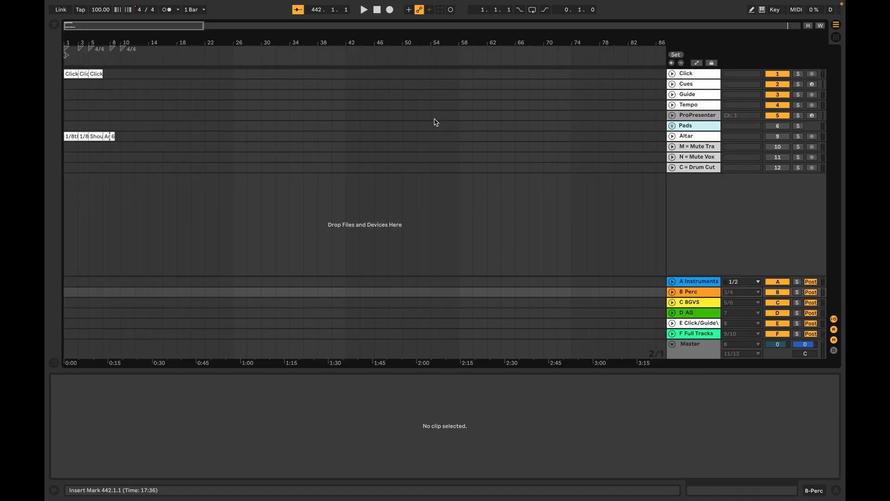
key("Tab")
key("Tab")
key("Tab")
Save the template as a new Live Set named "#Sunday" in the _Ableton Set Template Project folder
key("super+shift+s")
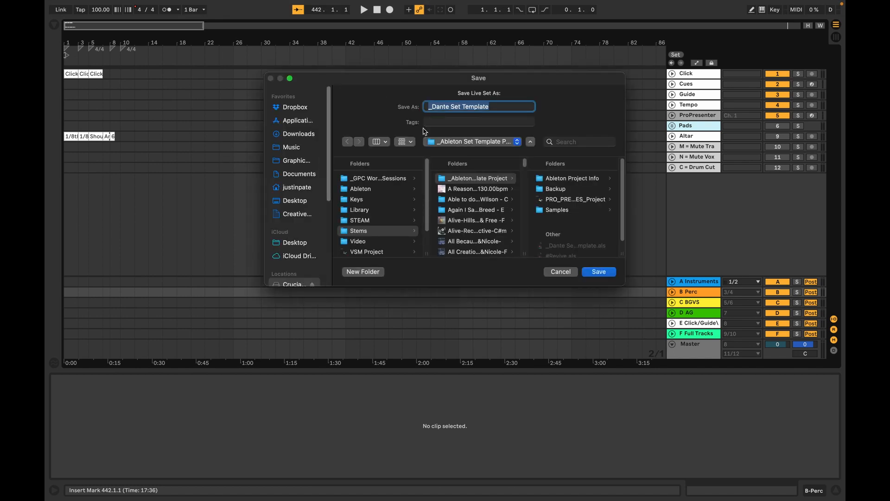
left_click(561, 272)
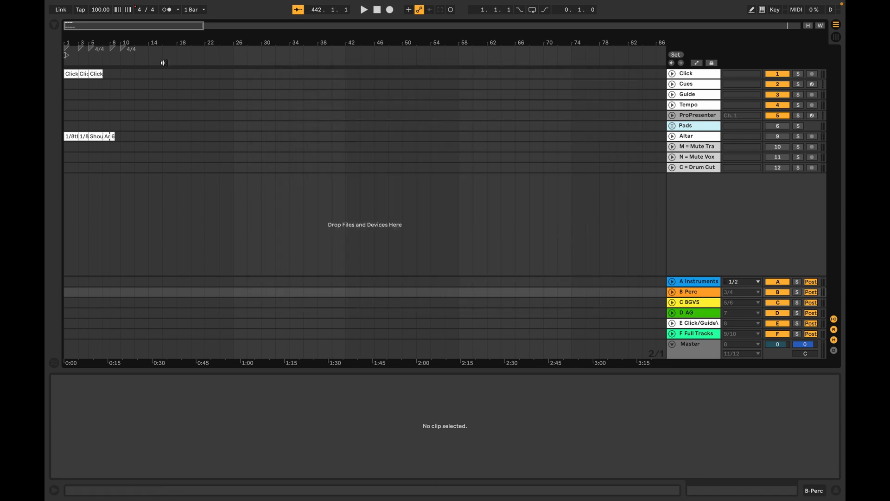
left_click(99, 5)
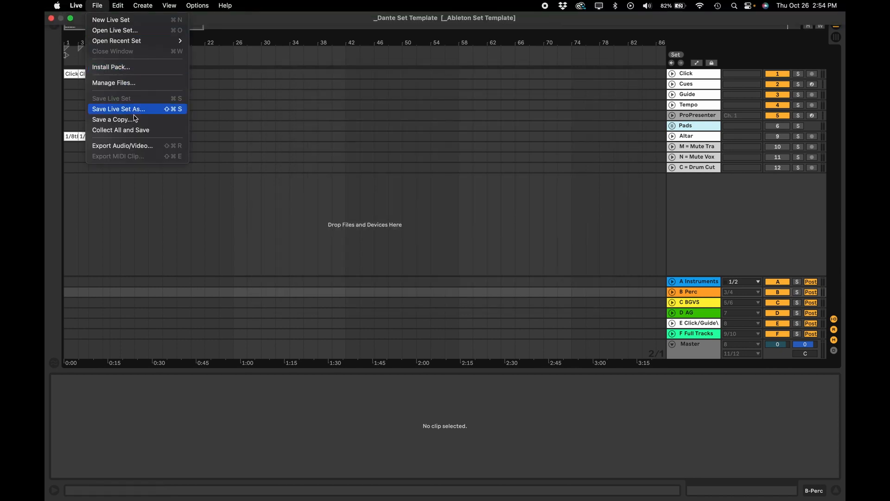
left_click(136, 114)
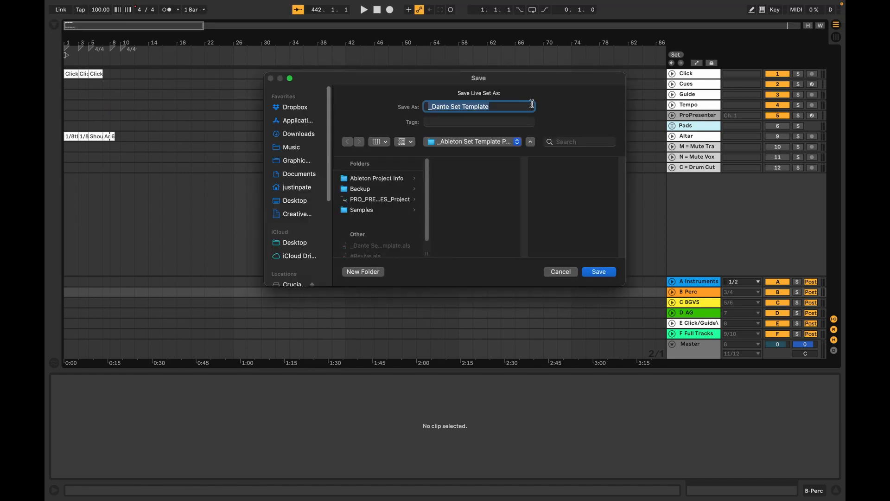
type("#Sunday")
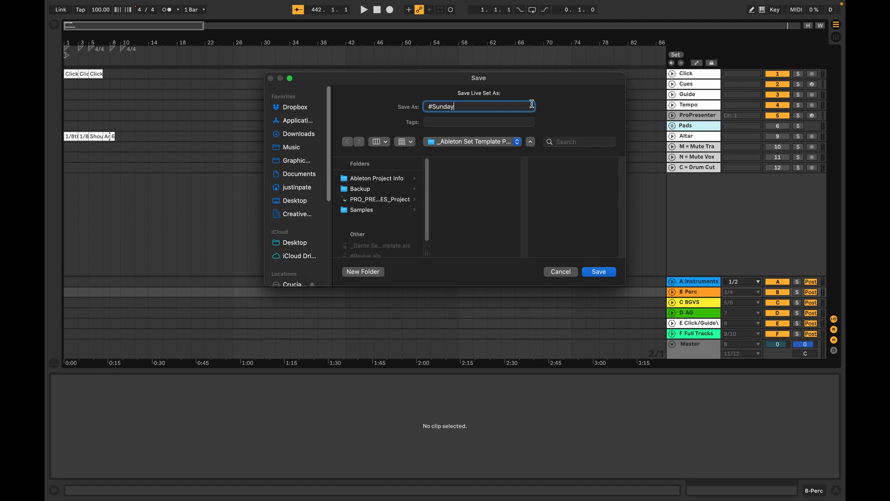
key("Return")
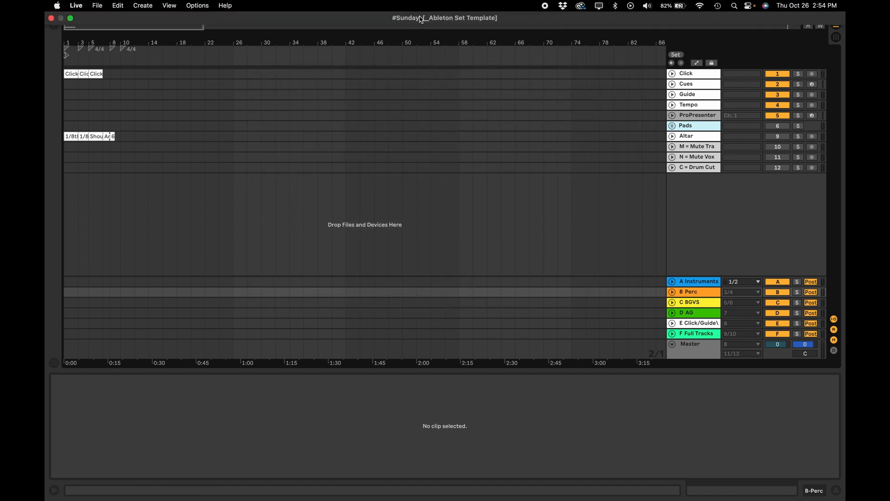
key("ctrl+super+f")
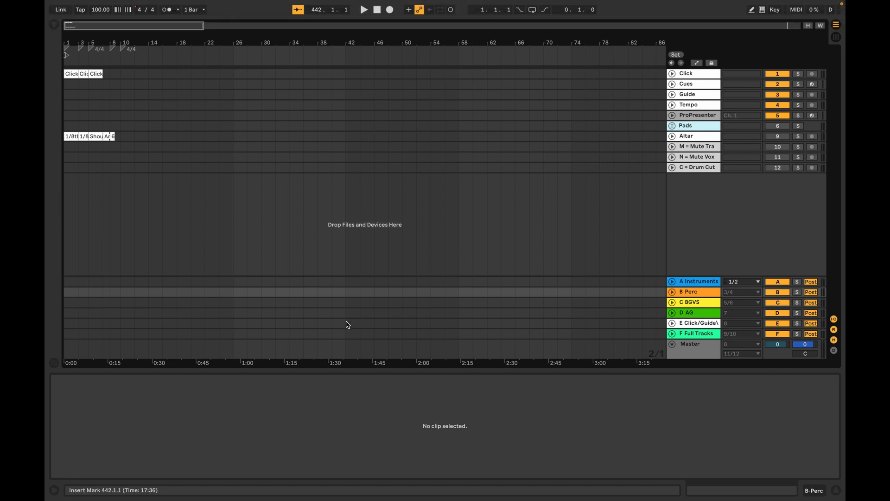
Show Live's file browser and look through the song projects in the Stems place
left_click(54, 26)
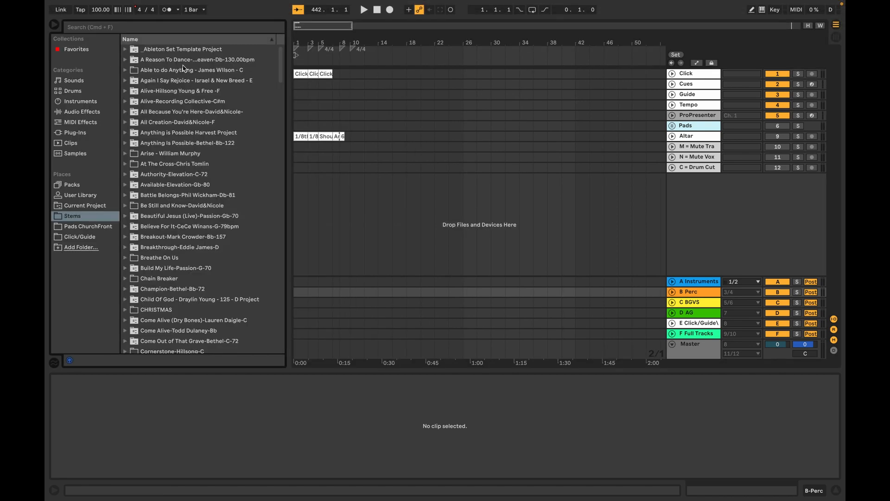
left_click(86, 205)
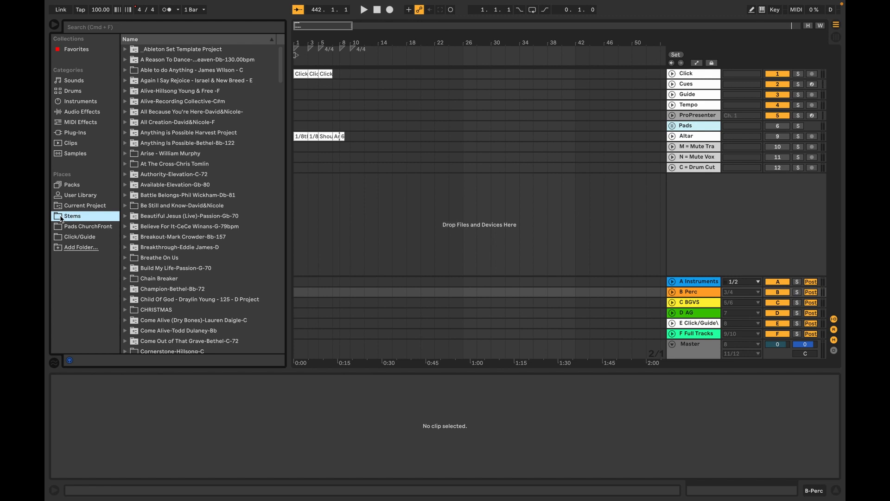
scroll(173, 236, "down", 20)
scroll(172, 237, "down", 20)
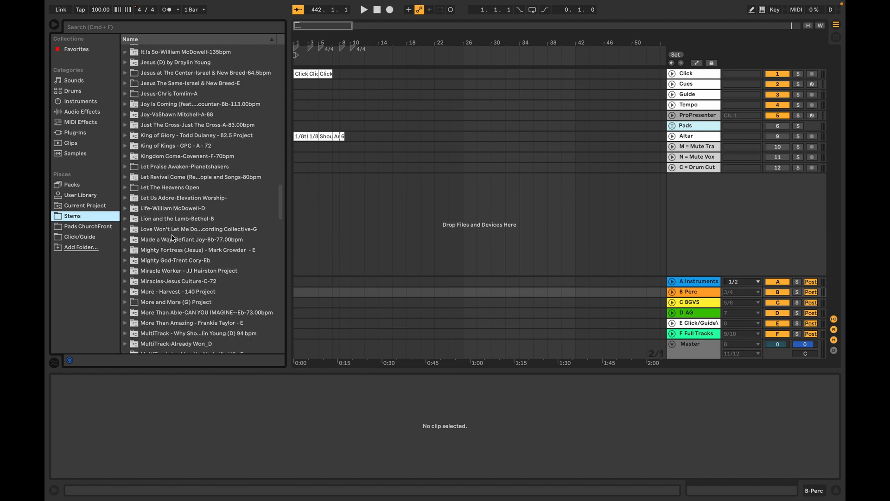
scroll(173, 237, "up", 20)
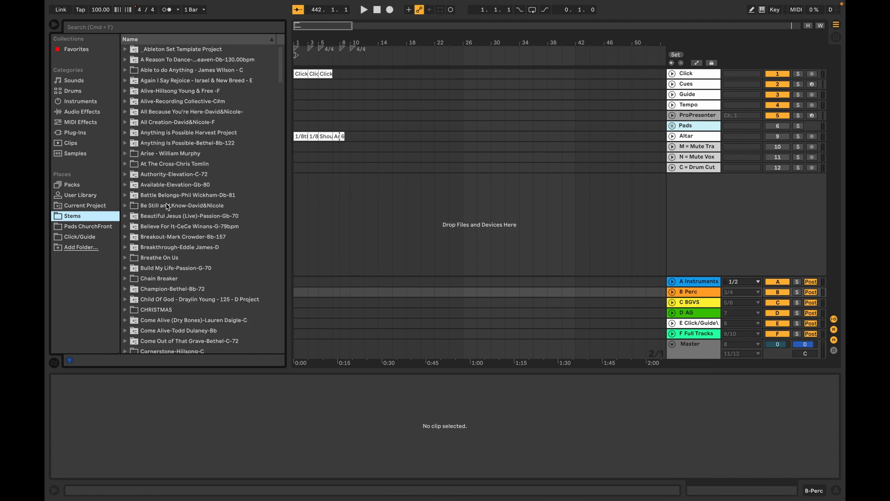
Search Stems for "this is our God" and expand the matching song project folder
left_click(183, 29)
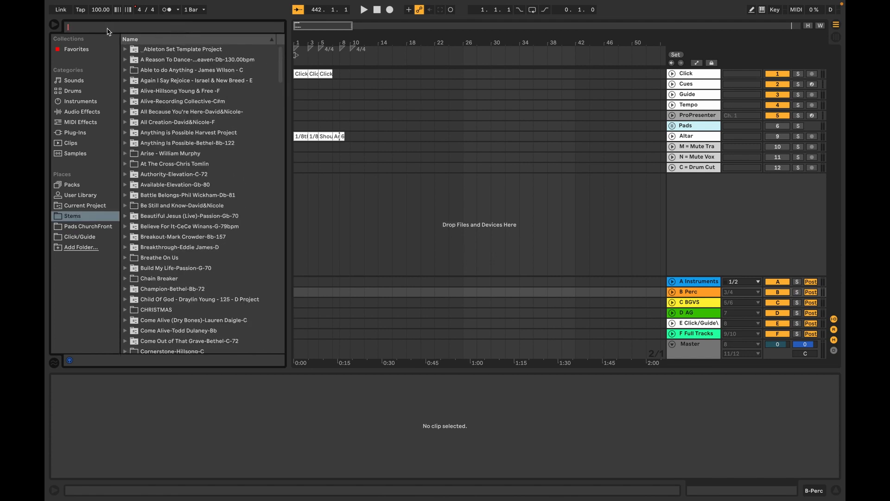
type("this is our")
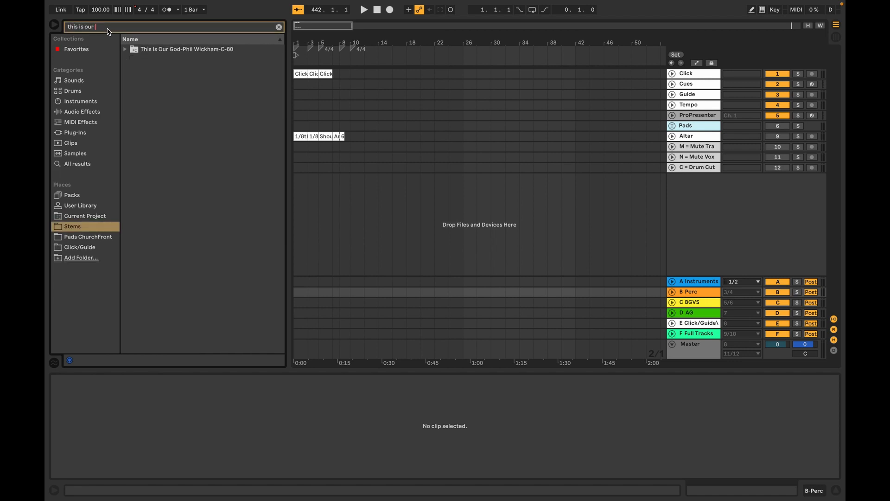
type(" God")
left_click(125, 50)
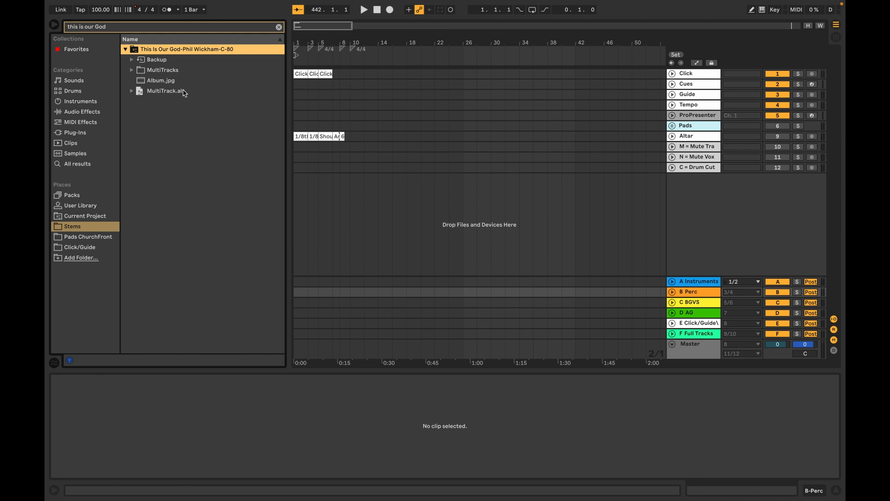
Bring MultiTrack.als from the song project folder into the arrangement beneath the template tracks and fold its This is our God group
left_click_drag(153, 92, 478, 225)
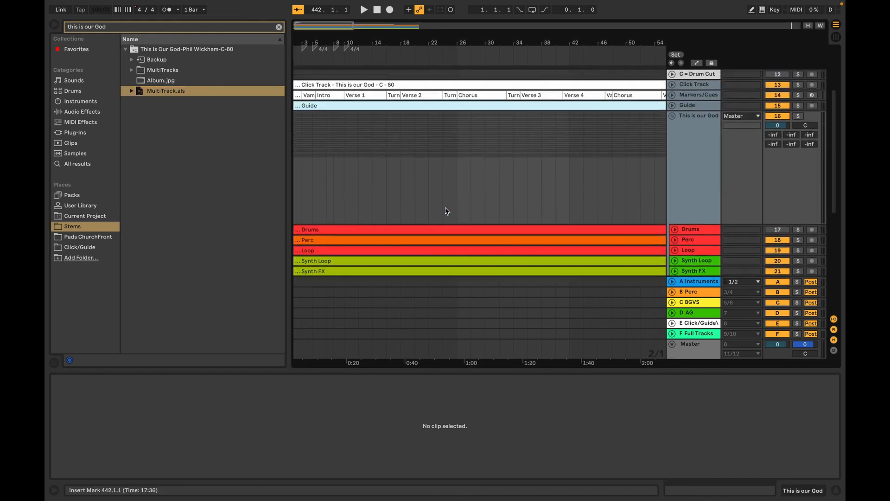
left_click(669, 124)
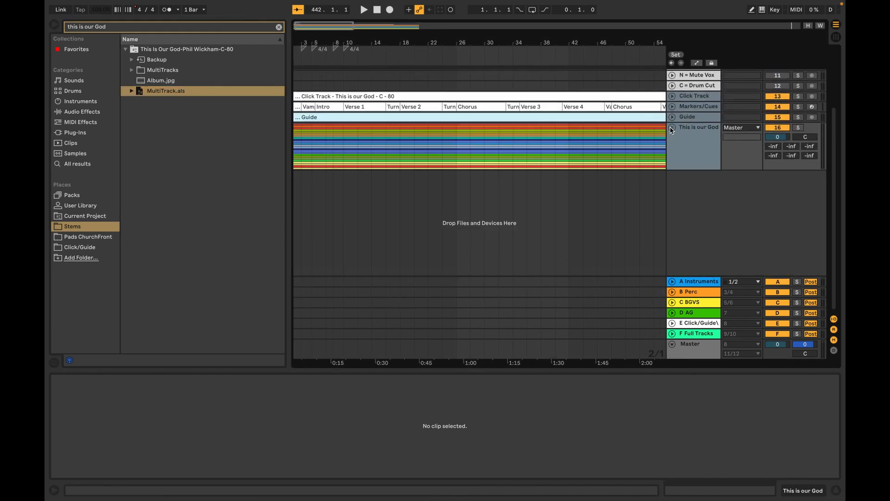
left_click(359, 109)
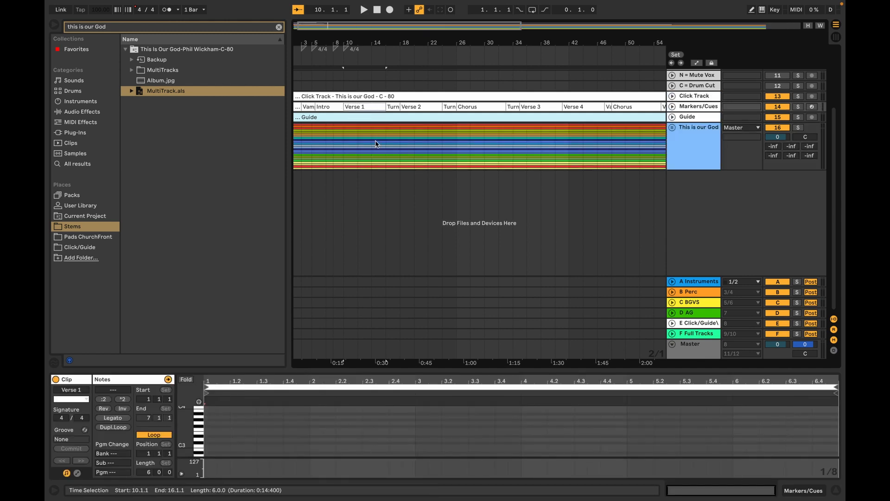
left_click(497, 212)
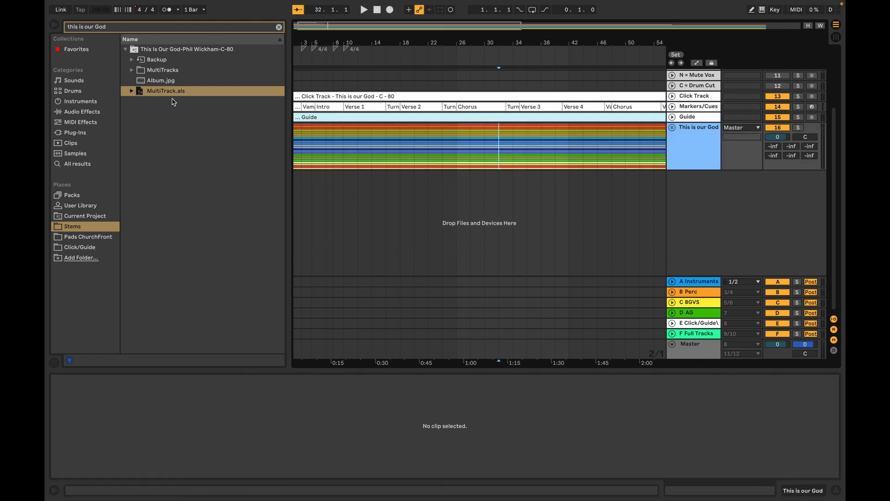
Hide the browser and cut all imported song clips from Click Track through the This is our God group
left_click(55, 27)
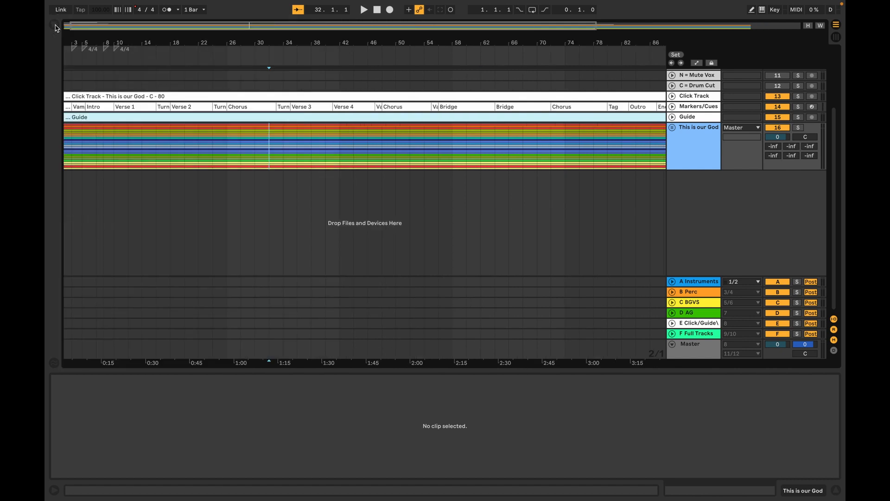
left_click(369, 210)
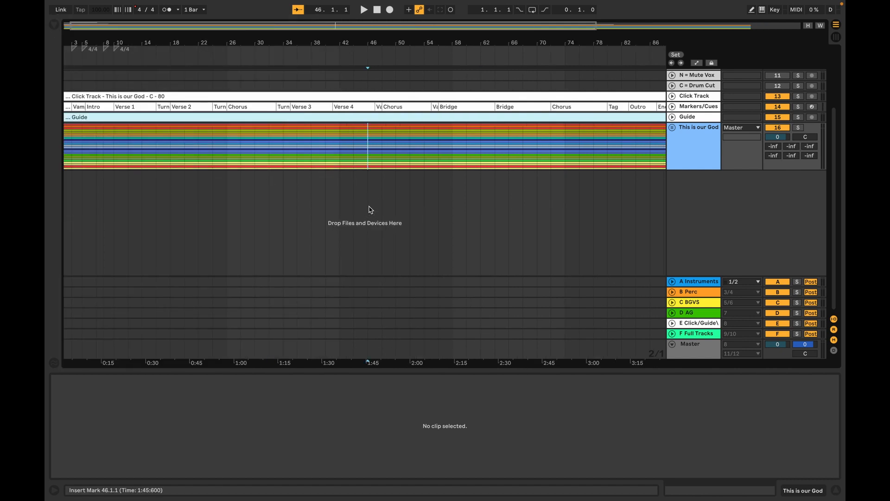
key("minus")
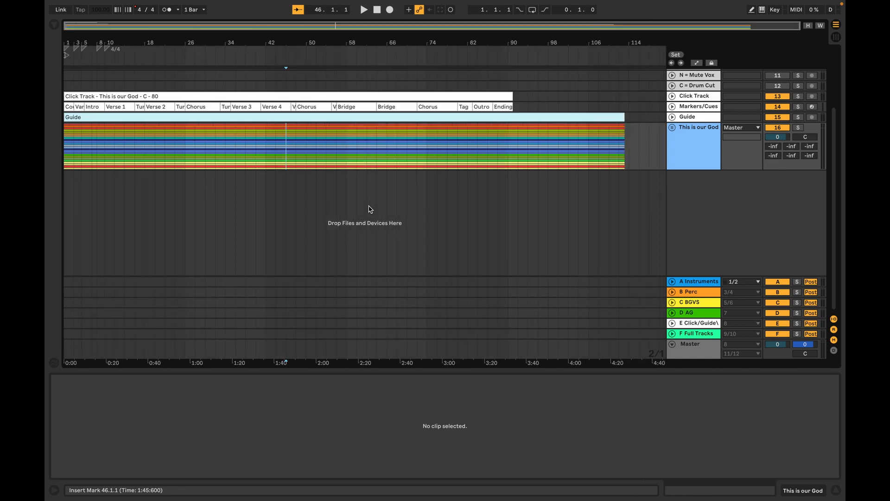
scroll(371, 209, "up", 3)
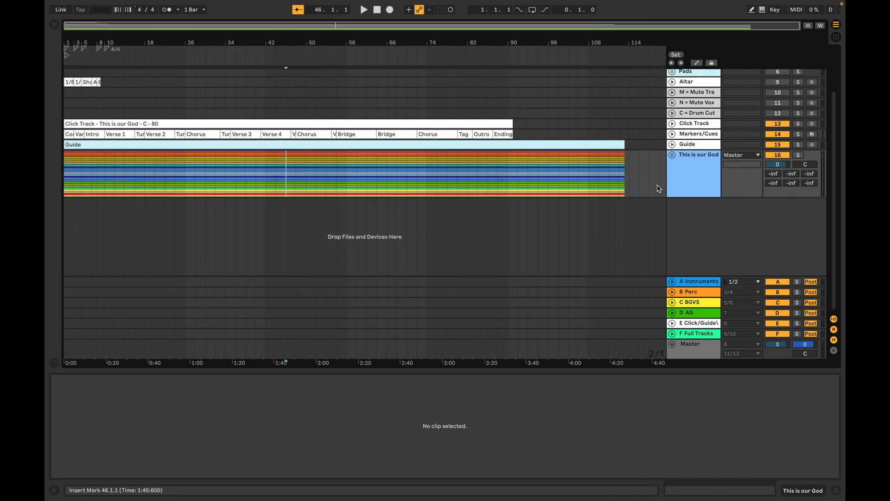
left_click_drag(650, 187, 57, 124)
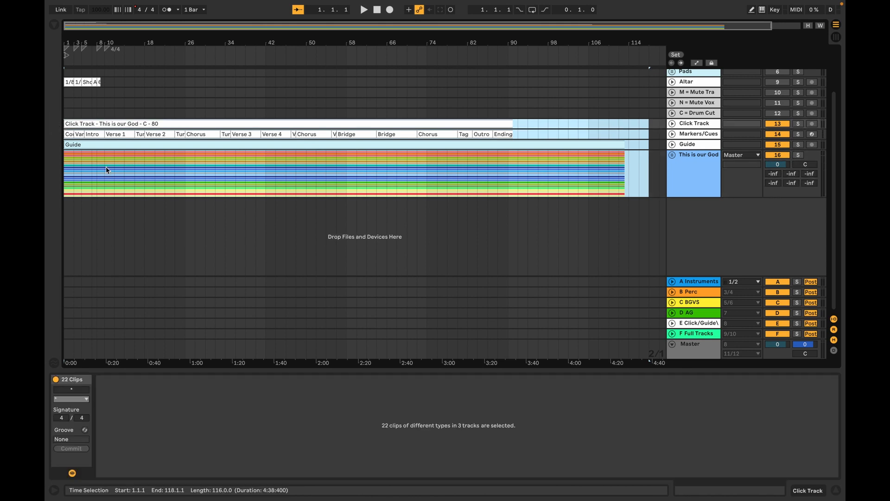
key("Delete")
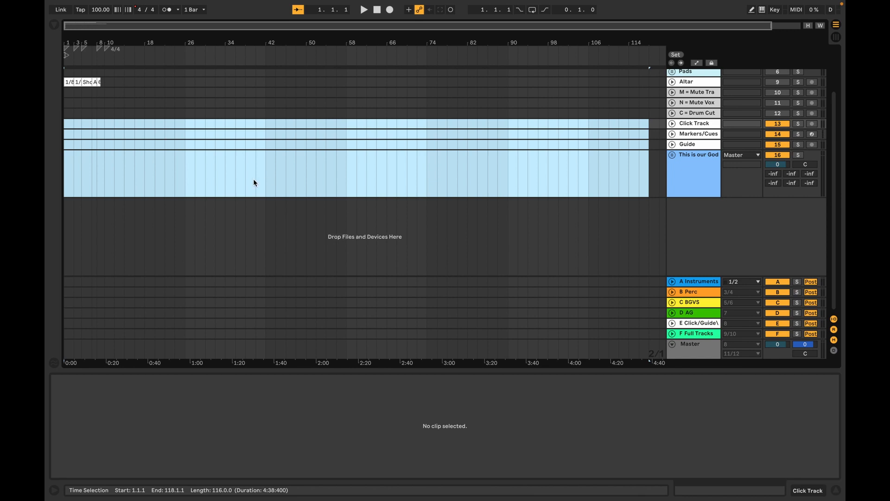
Paste the cut song clips at bar 13, starting on the Click Track
key("plus")
key("plus")
key("plus")
key("plus")
key("plus")
key("plus")
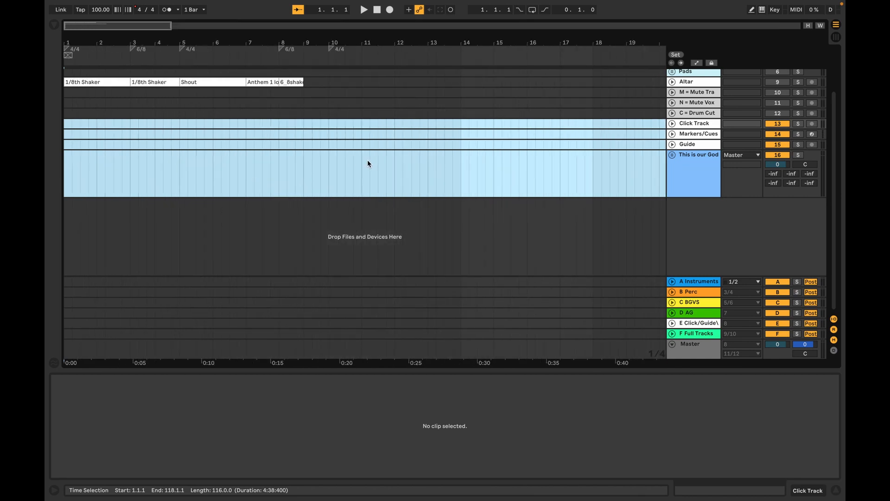
scroll(410, 166, "right", 2)
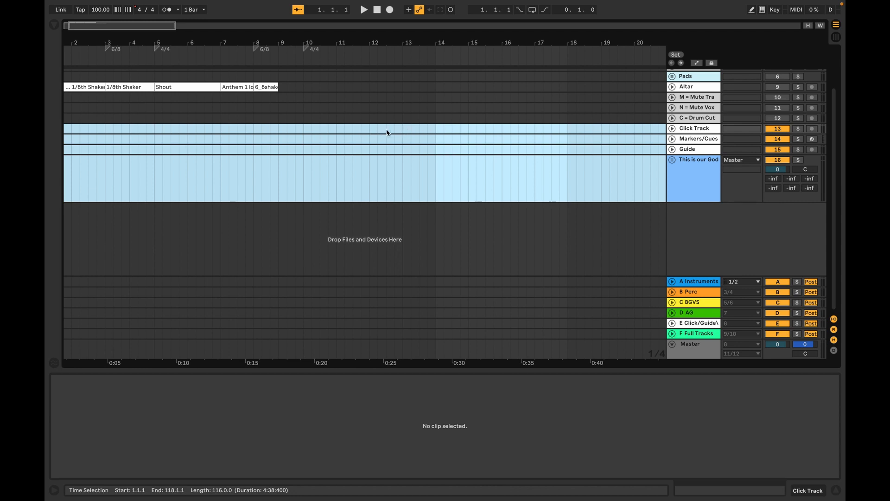
left_click(402, 132)
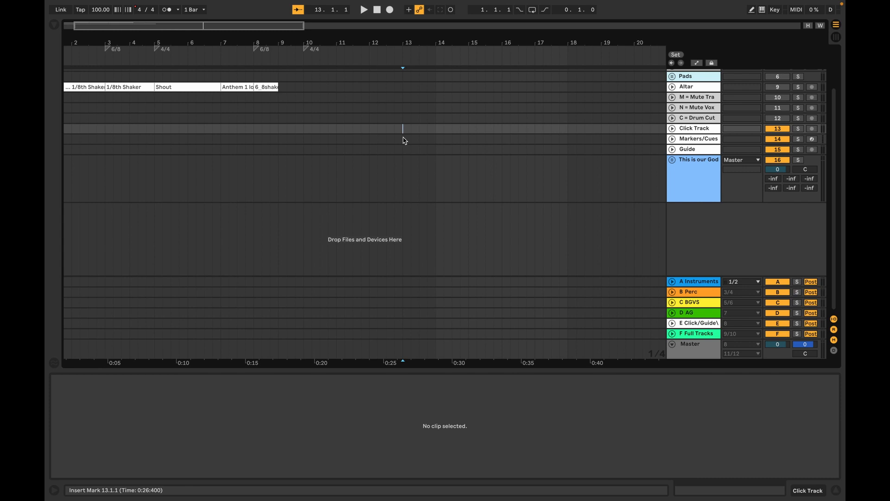
key("ctrl+v")
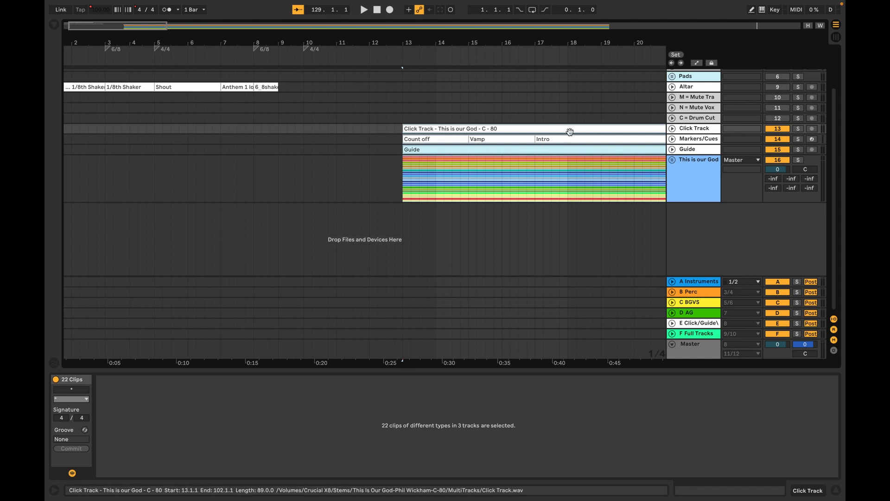
key("ctrl+z")
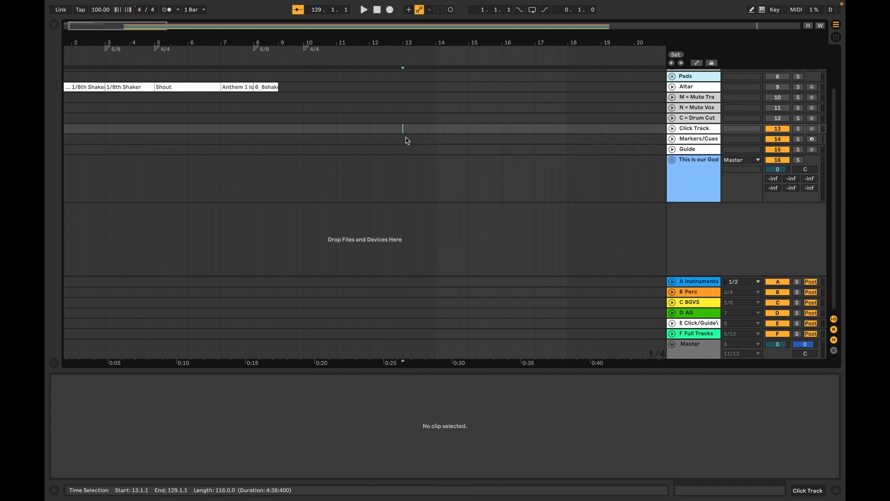
left_click(415, 192)
left_click(402, 131)
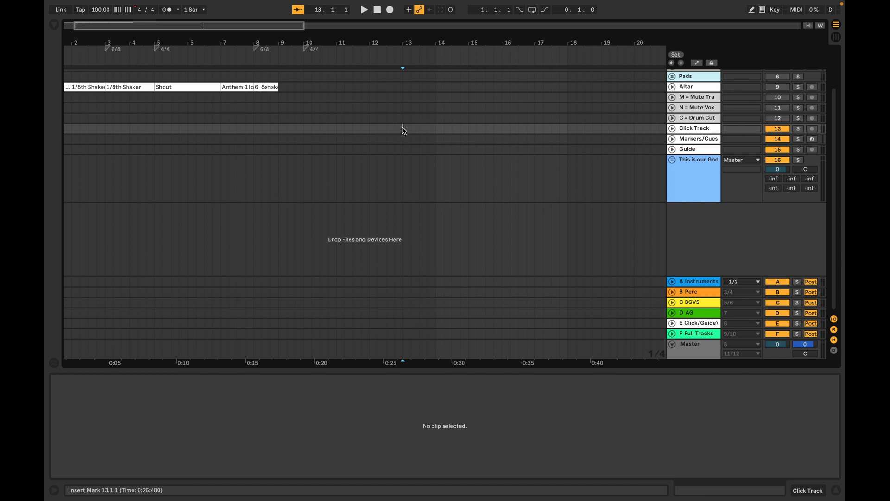
left_click(695, 131)
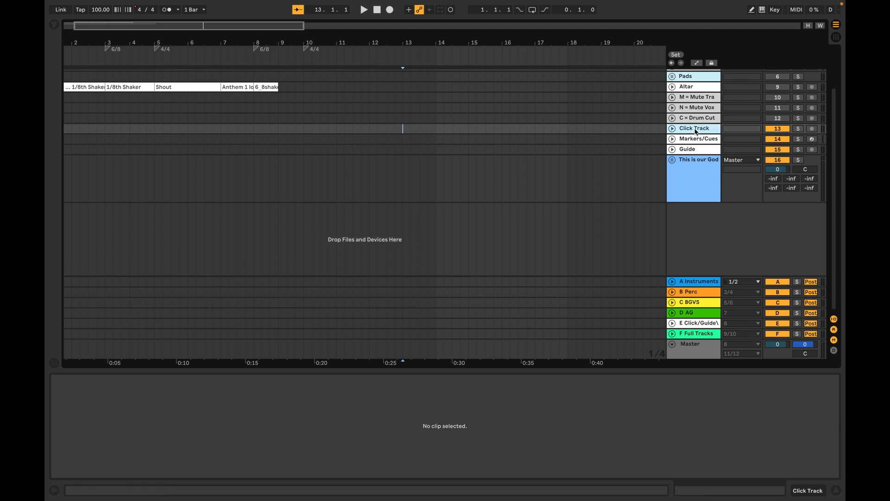
left_click(402, 128)
key("super+v")
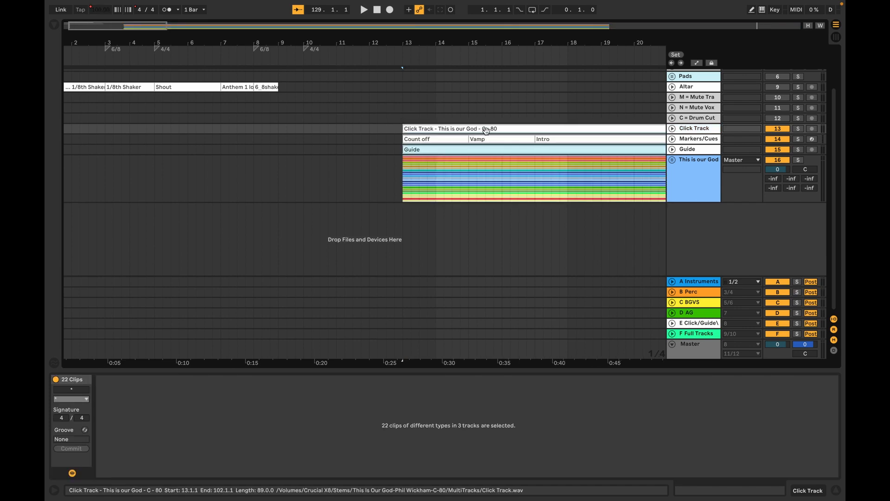
Add a locator at bar 13, where the song's clips begin
key("minus")
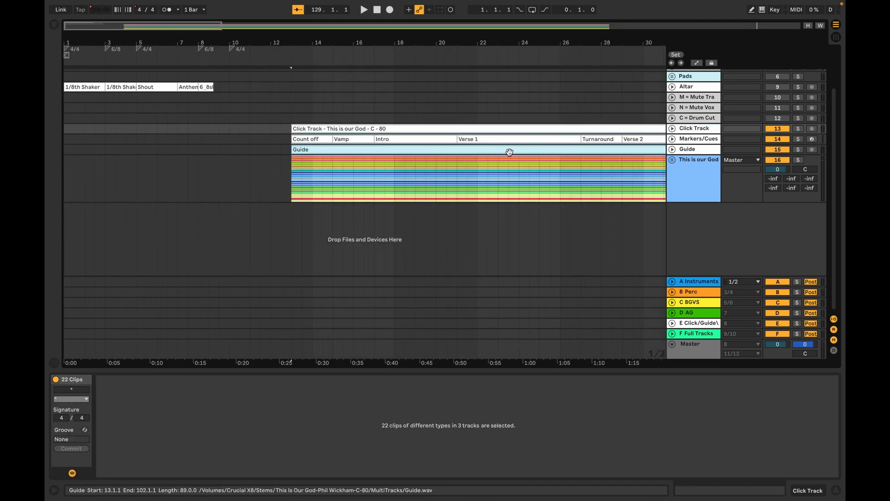
right_click(290, 59)
left_click(317, 88)
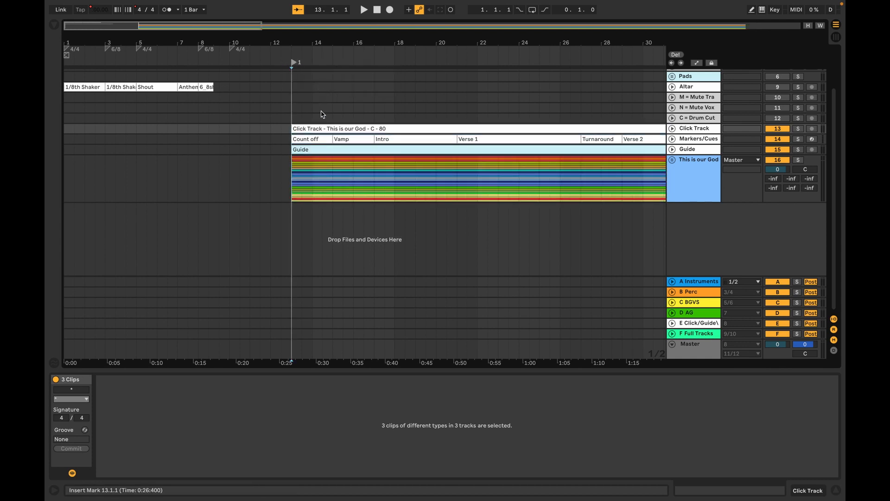
Move the song's click, marker and guide clips up onto the template's Click, Cues and Guide tracks, keeping their start at bar 13
scroll(323, 115, "up", 5)
scroll(323, 114, "right", 1)
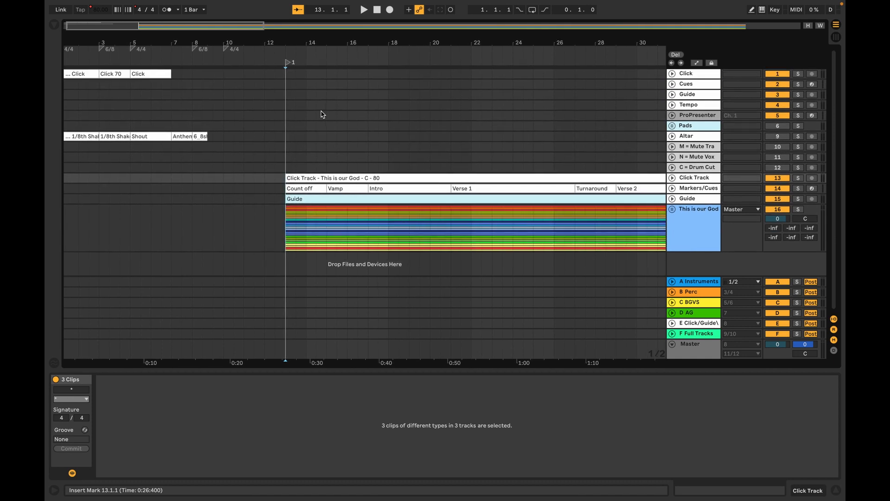
left_click(353, 179)
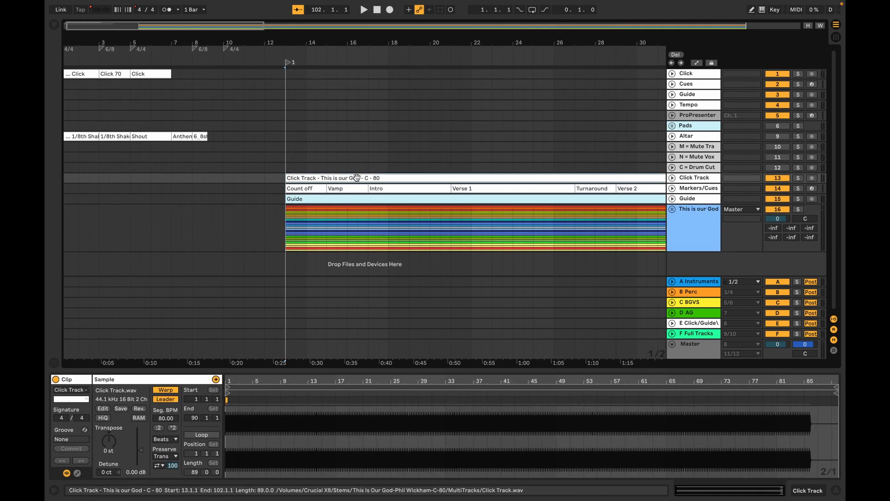
left_click(362, 200)
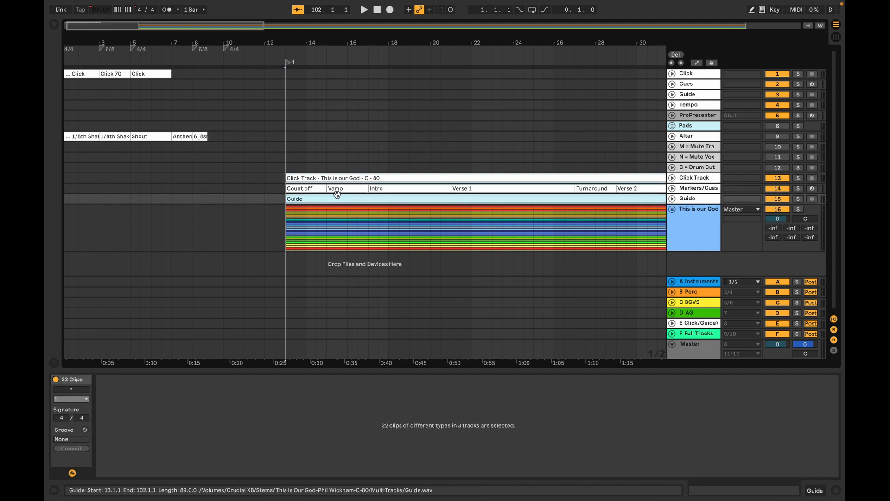
left_click_drag(331, 184, 333, 79)
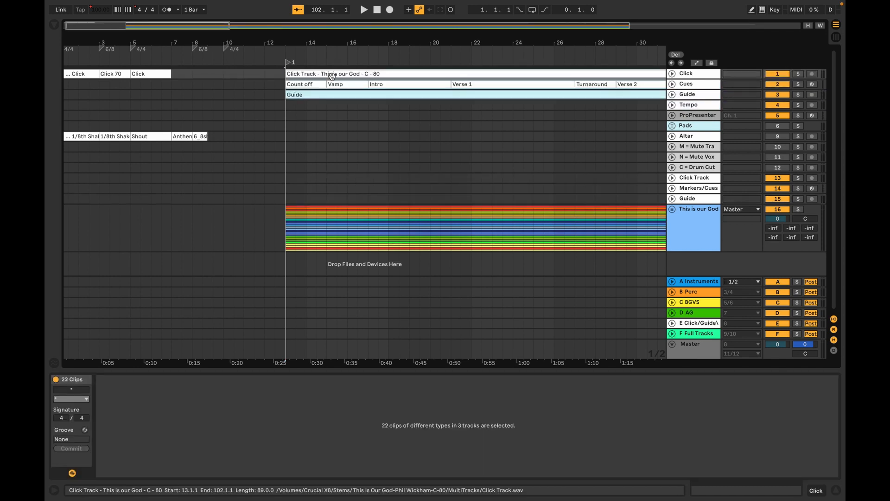
left_click(699, 74)
left_click(699, 84)
left_click(697, 94)
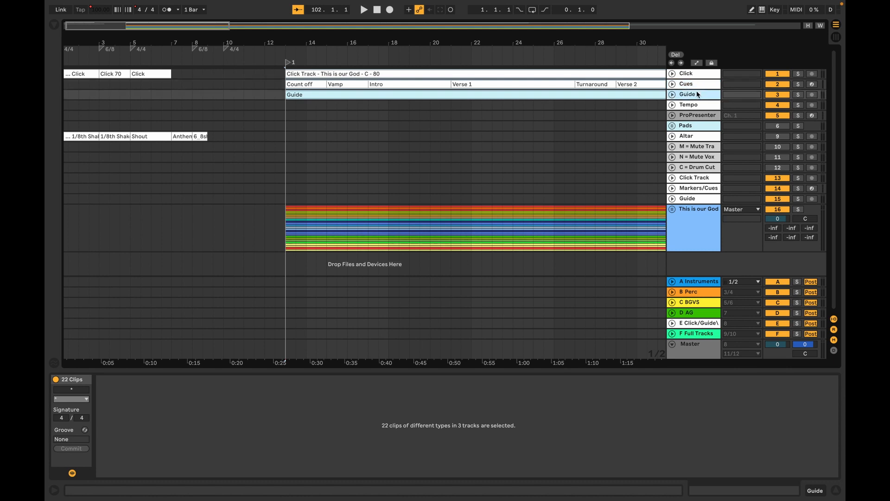
Delete the emptied Click Track, Markers/Cues and Guide tracks above the This is our God group
left_click(696, 178)
key("Delete")
key("Delete")
key("Delete")
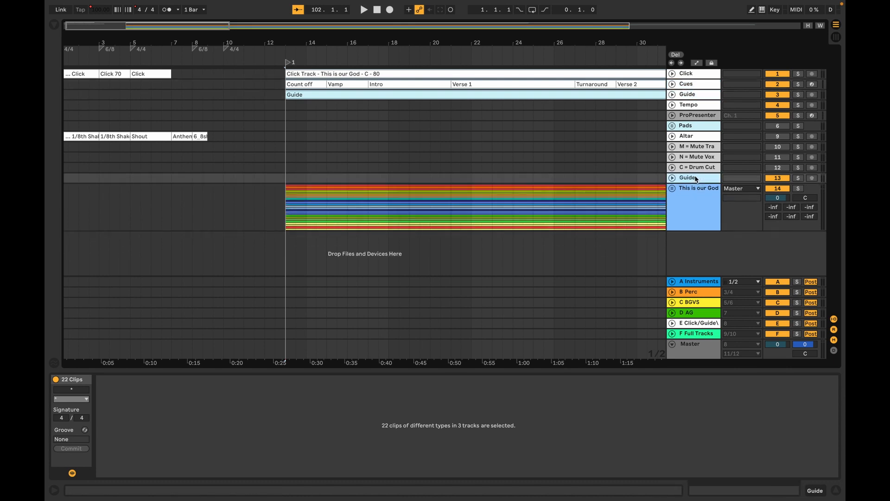
Extend the end of the Guide clip to bar 102, level with the end of the click clip
left_click(490, 281)
key("minus")
key("minus")
key("minus")
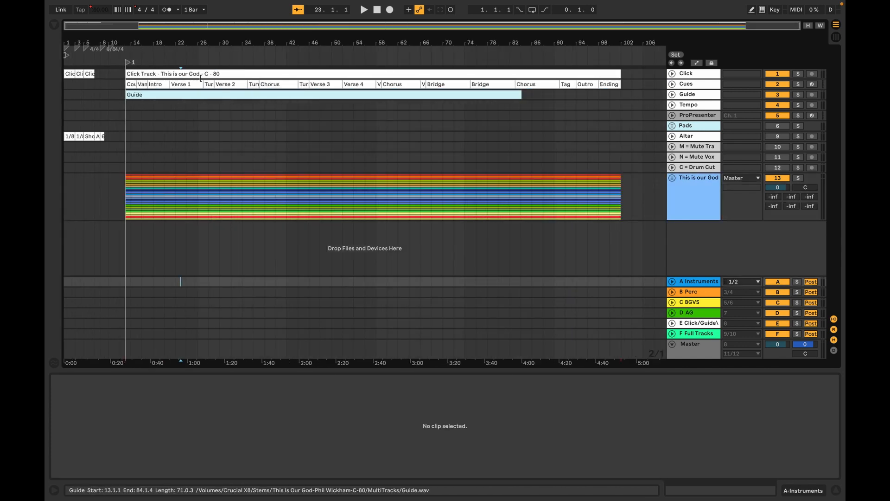
left_click(511, 98)
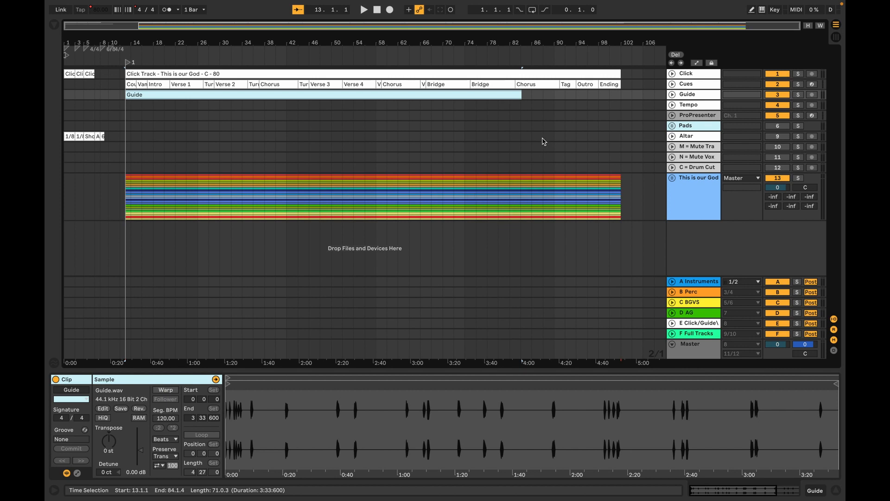
key("plus")
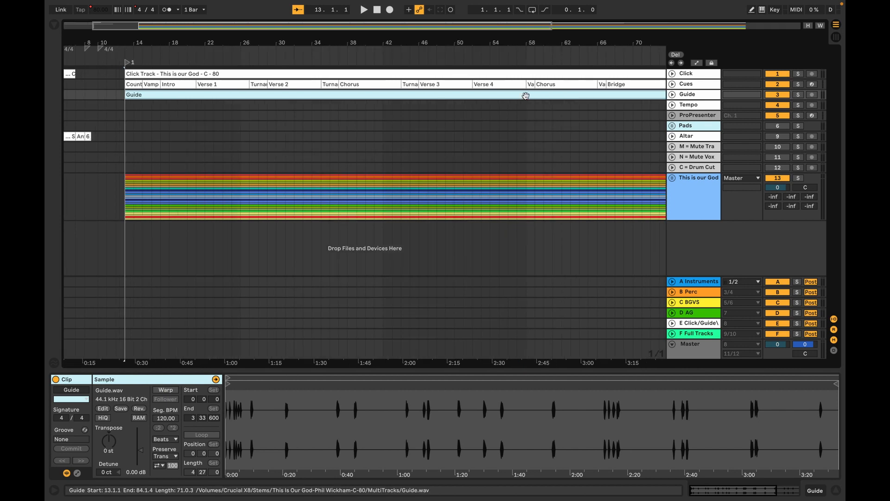
scroll(526, 95, "right", 5)
key("plus")
scroll(526, 97, "right", 7)
key("plus")
scroll(526, 99, "right", 2)
scroll(526, 99, "left", 4)
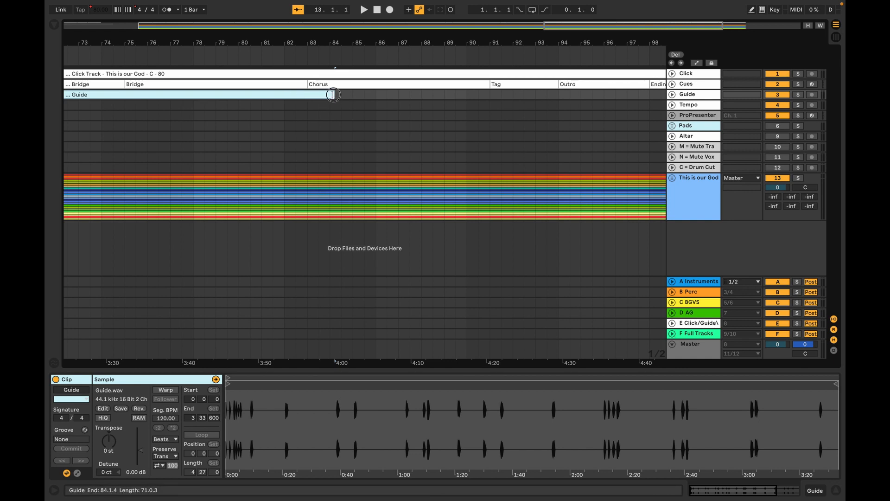
left_click_drag(333, 94, 658, 100)
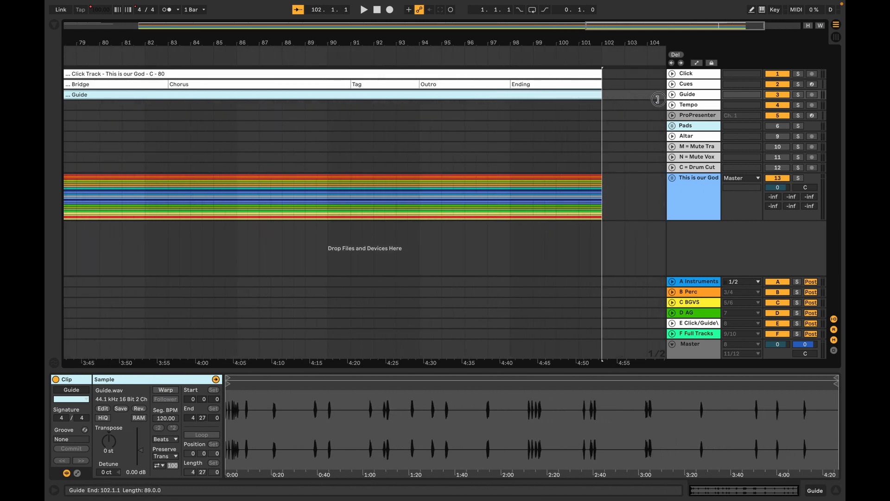
Play the song briefly from the locator at bar 13 to check the click and guide, then stop playback
key("w")
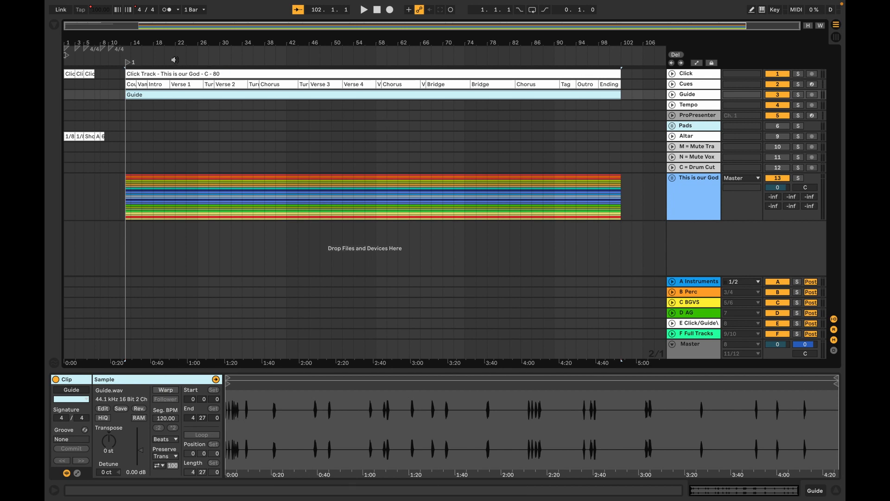
left_click(129, 65)
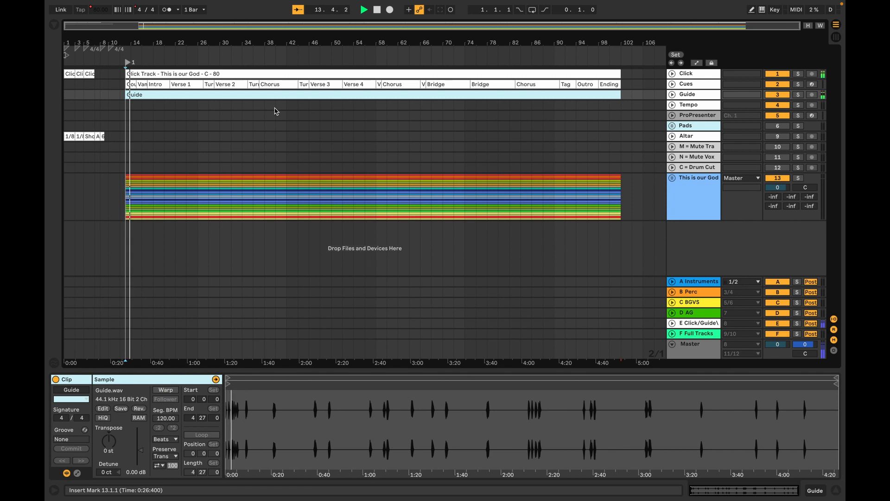
key("space")
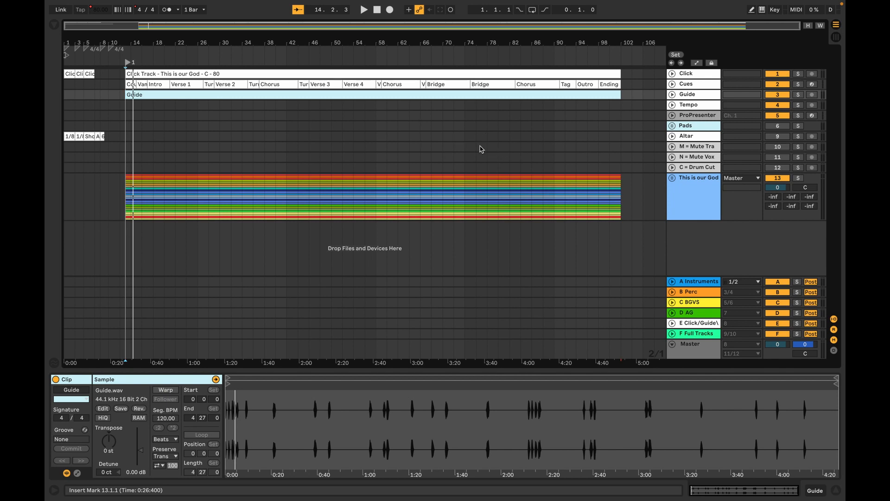
Raise the This is our God group's A-Instruments send to 0 dB and briefly play the song from the first Chorus
left_click(688, 200)
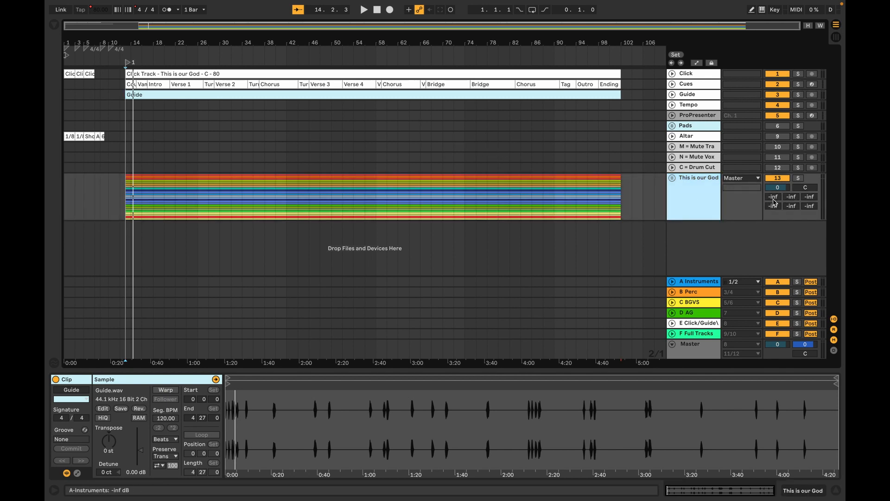
left_click(773, 196)
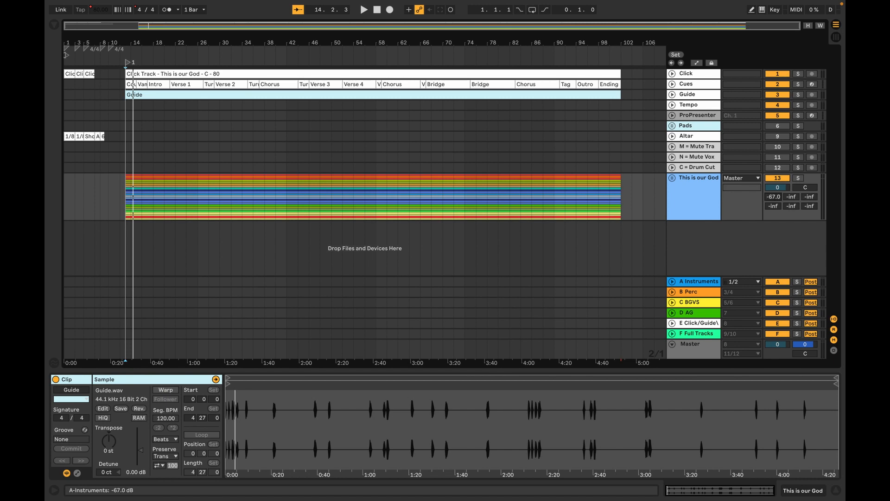
left_click_drag(773, 196, 773, 160)
left_click_drag(773, 197, 773, 185)
left_click(260, 60)
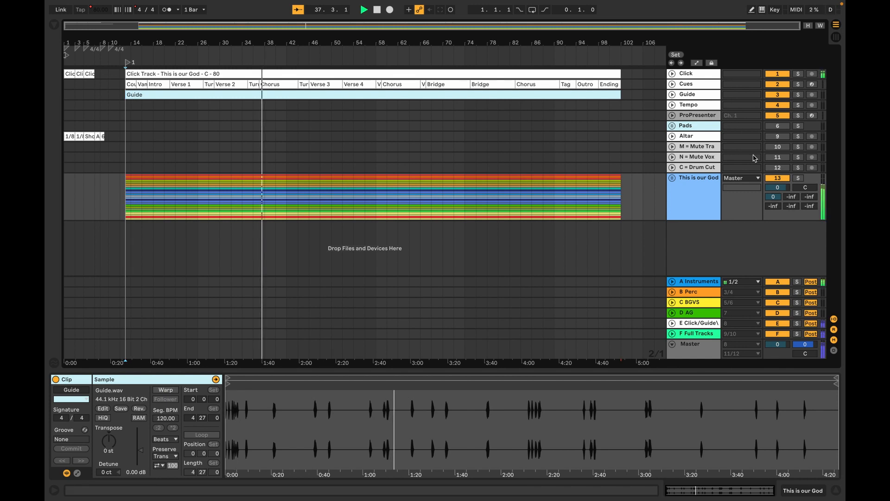
key("space")
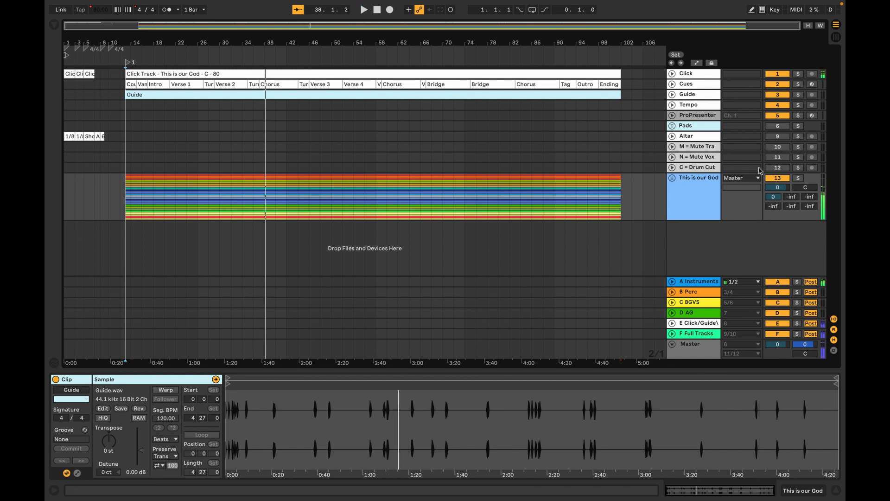
Unfold the Click and Guide tracks, raise their A-Instruments sends to 0 dB, and check playback from bar 13 and the first Chorus
left_click(672, 94)
left_click(672, 75)
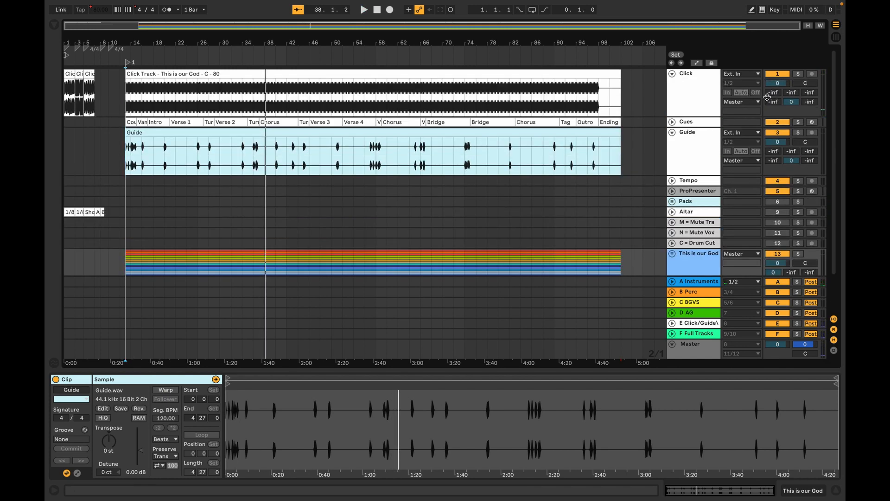
left_click_drag(775, 151, 776, 74)
left_click(129, 62)
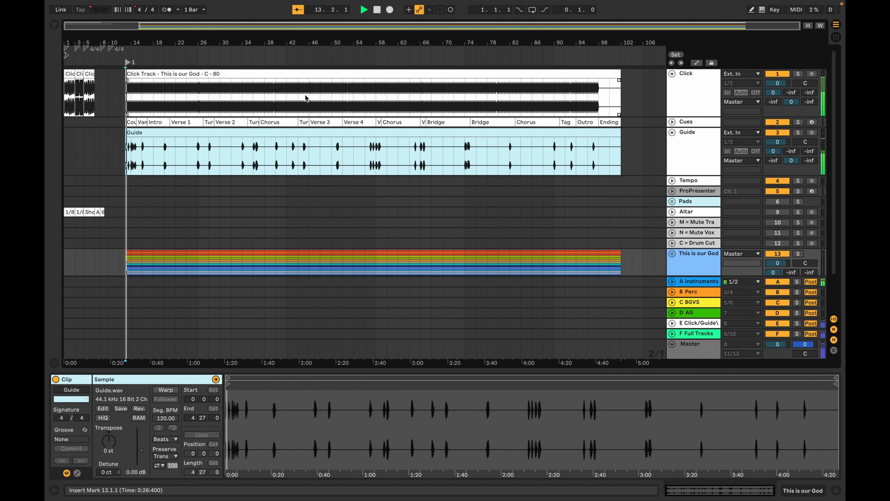
left_click(280, 61)
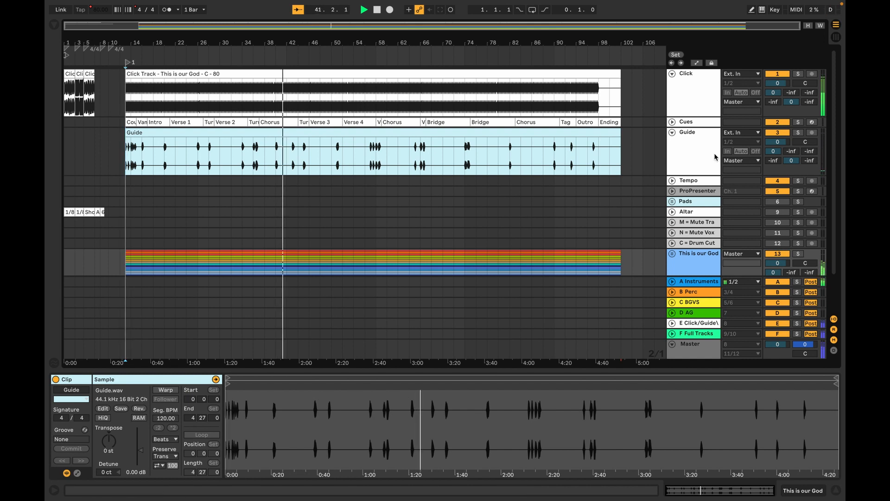
key("space")
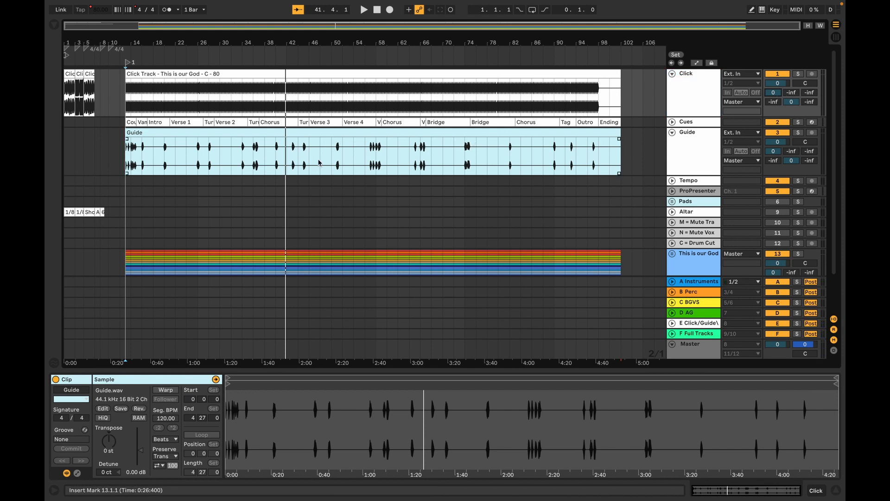
Fold the Guide track and add locators at the starts of the Vamp, Intro and Verse 1 cue clips
left_click(319, 203)
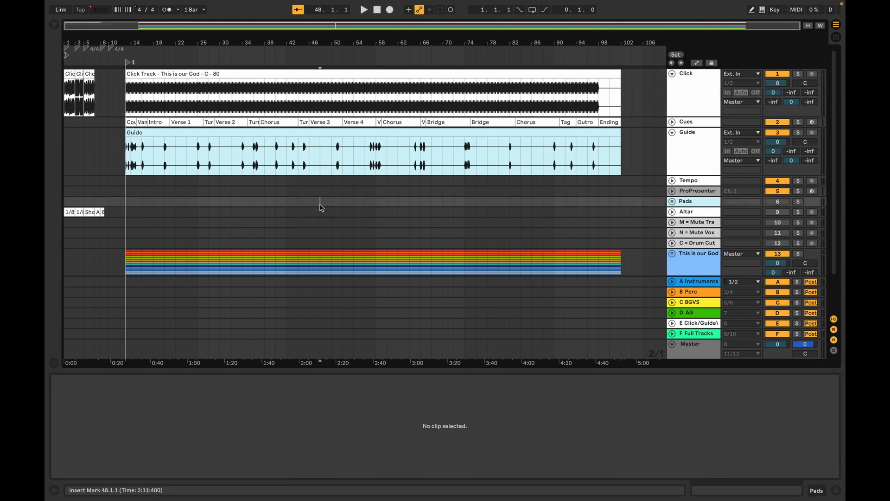
scroll(320, 208, "up", 5)
scroll(319, 207, "left", 9)
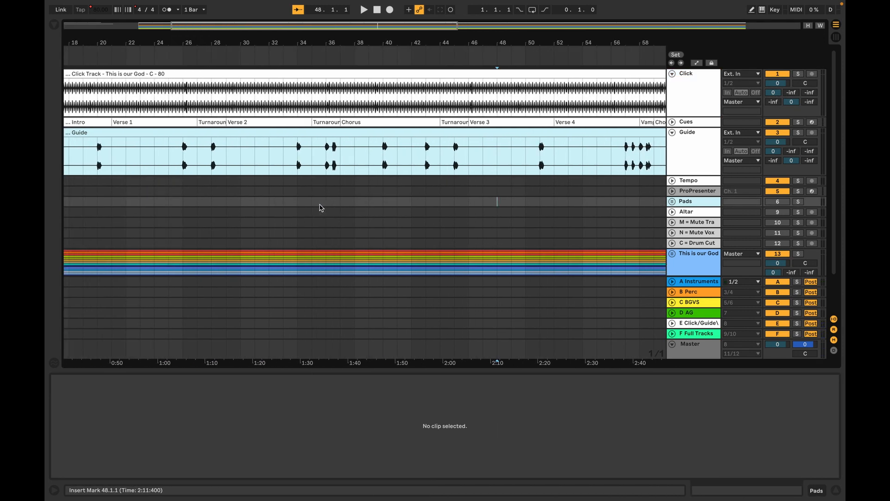
left_click(671, 129)
left_click(250, 120)
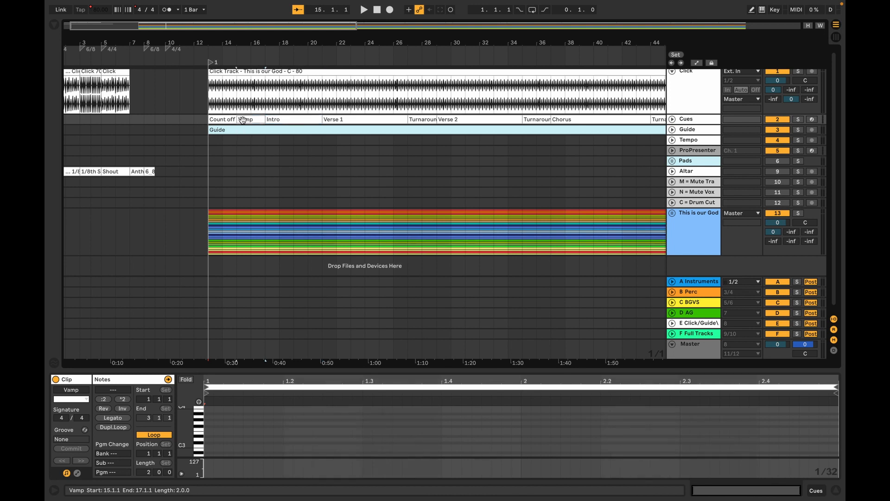
left_click(310, 122)
left_click(248, 121)
key("l")
left_click(275, 121)
key("l")
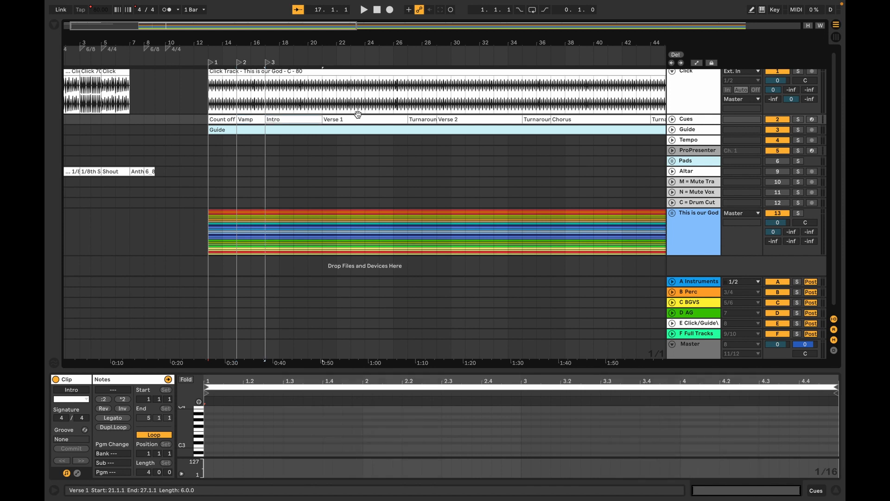
left_click(357, 118)
key("l")
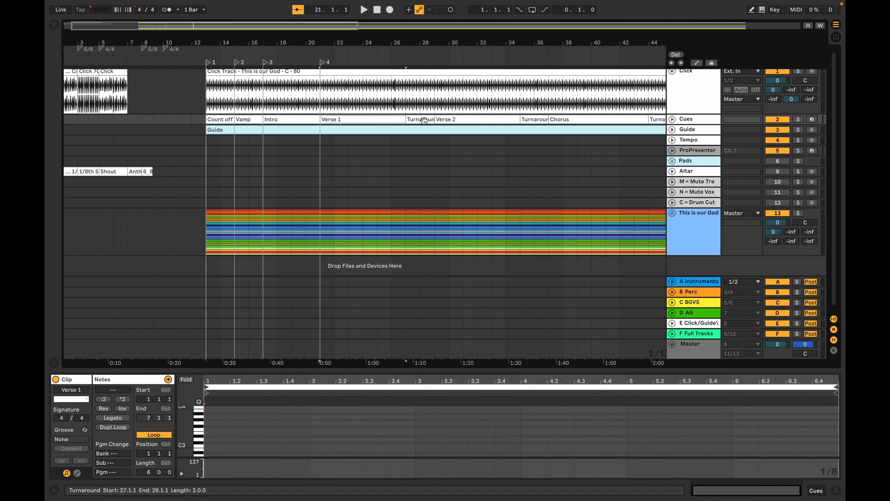
Add a locator at the start of every remaining cue clip, from the Turnaround after Verse 1 through the Ending
scroll(423, 119, "right", 5)
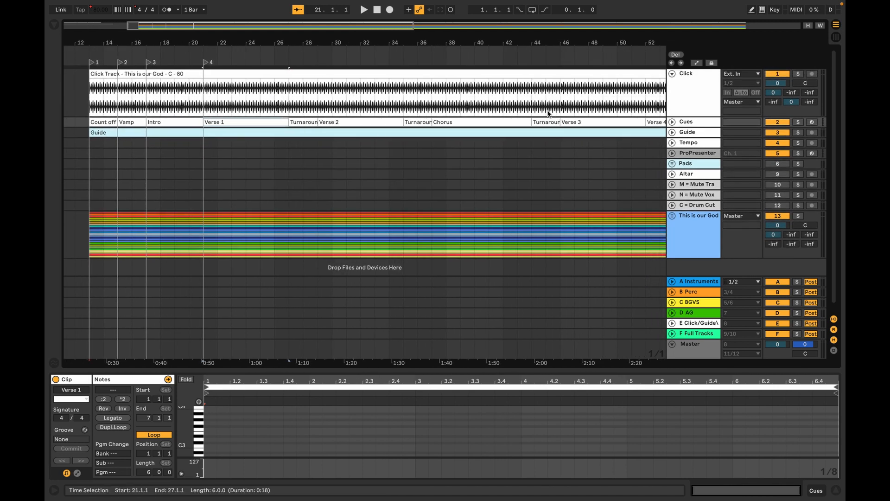
left_click(304, 121)
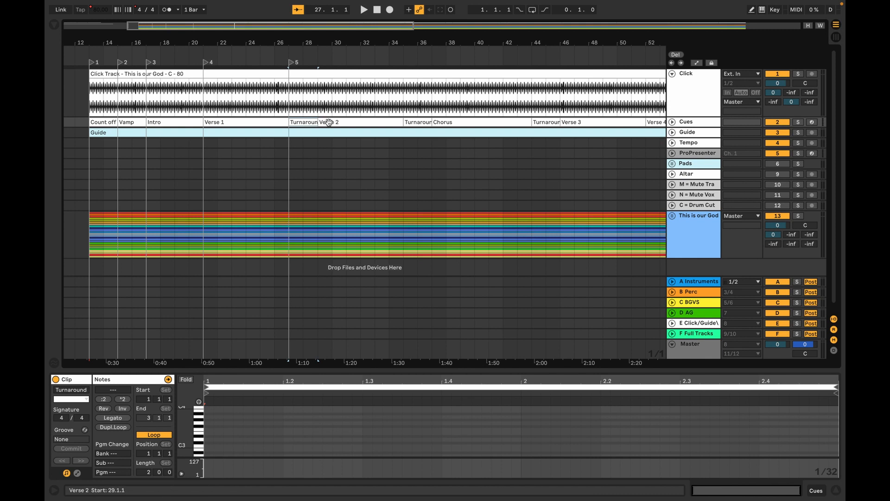
scroll(435, 120, "right", 10)
left_click(494, 120)
scroll(494, 120, "right", 10)
left_click(424, 121)
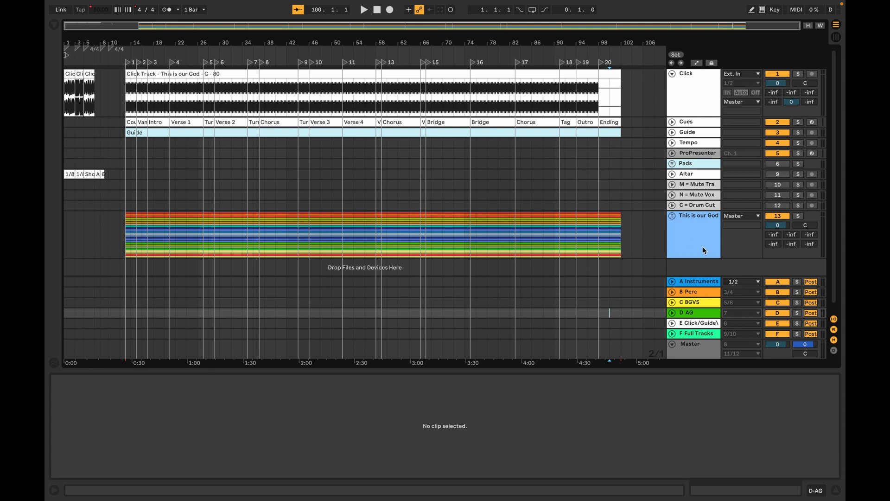
Unfold the This is our God group to show its individual tracks
scroll(702, 247, "down", 1)
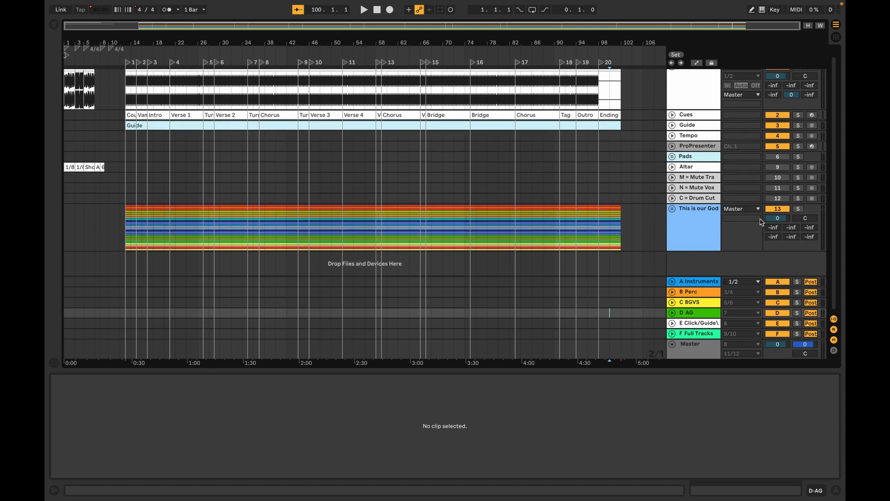
mouse_move(791, 228)
left_mouse_down()
mouse_move(791, 217)
mouse_move(791, 237)
left_mouse_up()
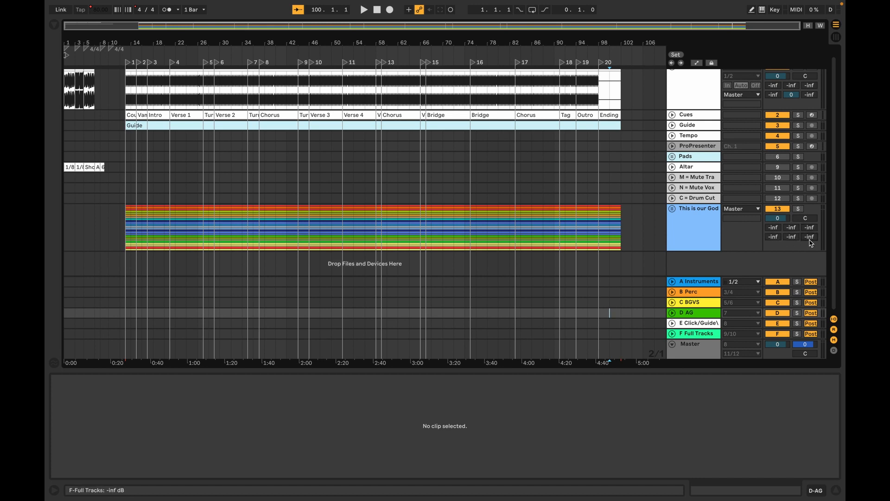
left_click(672, 210)
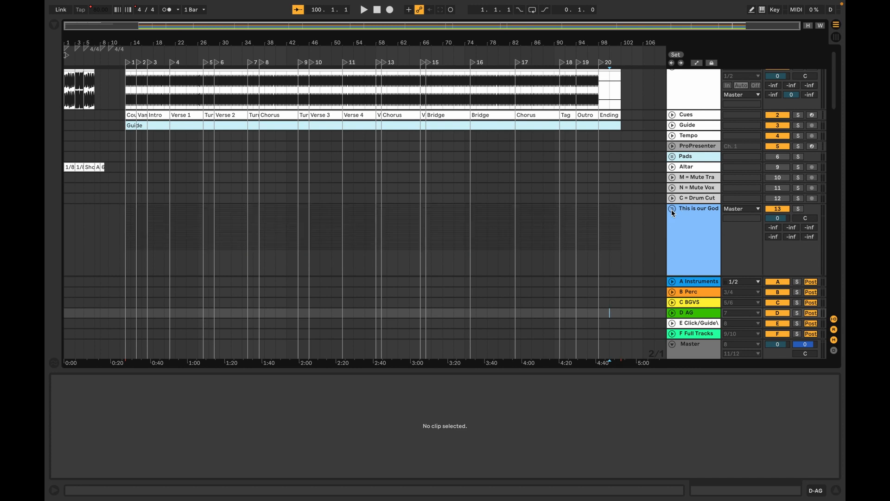
scroll(677, 218, "down", 3)
scroll(682, 227, "down", 1)
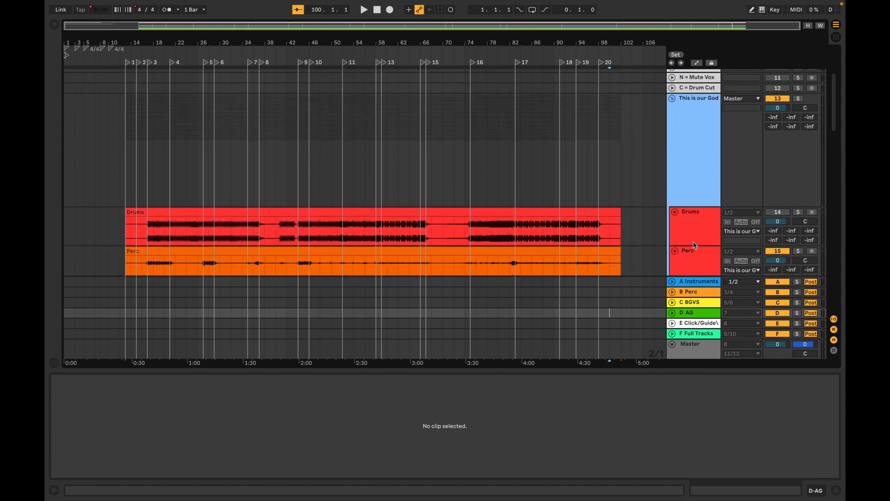
Select all tracks in the This is our God group through Vox FX, collapse them together, and unfold them again
scroll(694, 245, "down", 15)
left_click(693, 241, "shift")
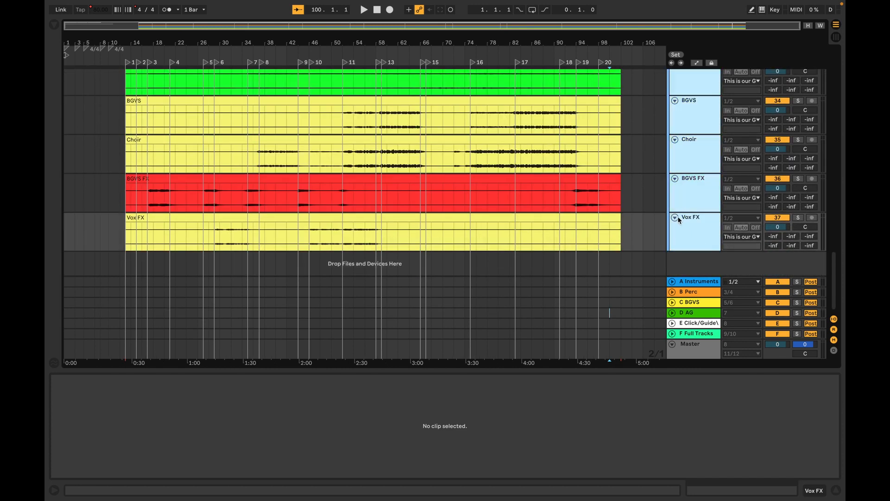
left_click(675, 217)
scroll(676, 218, "up", 10)
scroll(676, 218, "up", 5)
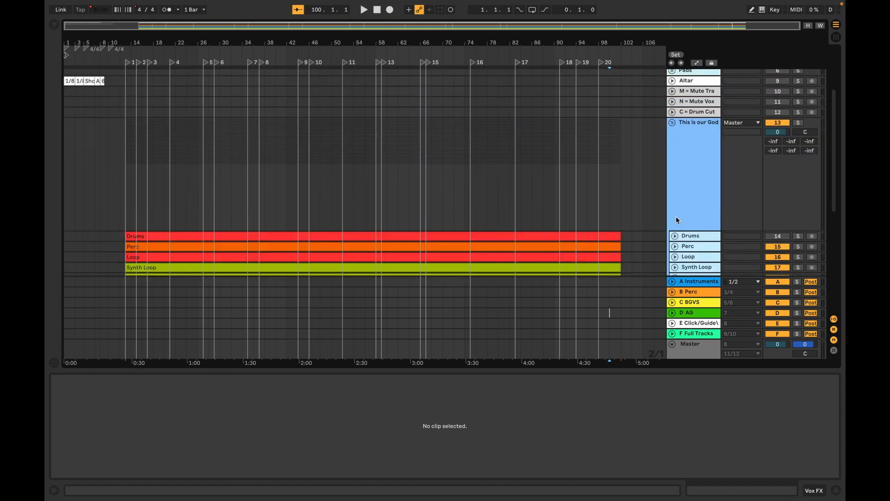
scroll(677, 219, "down", 3)
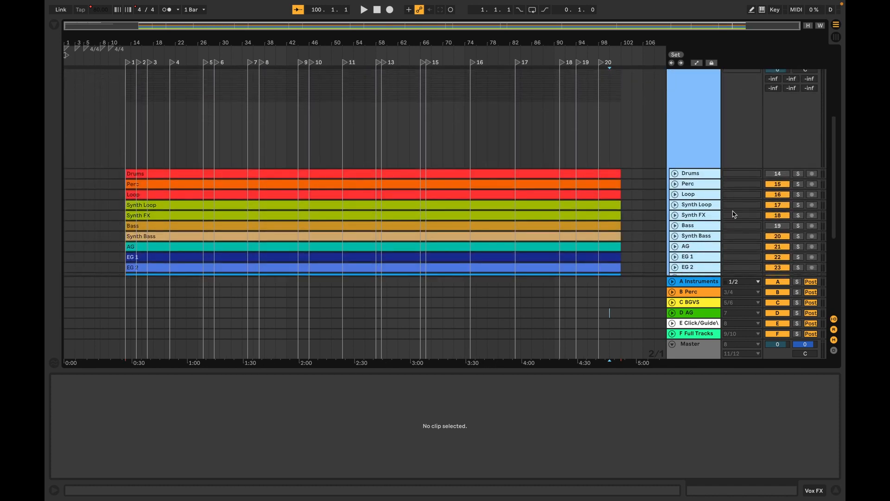
left_click(675, 174)
scroll(695, 172, "down", 3)
scroll(695, 173, "up", 10)
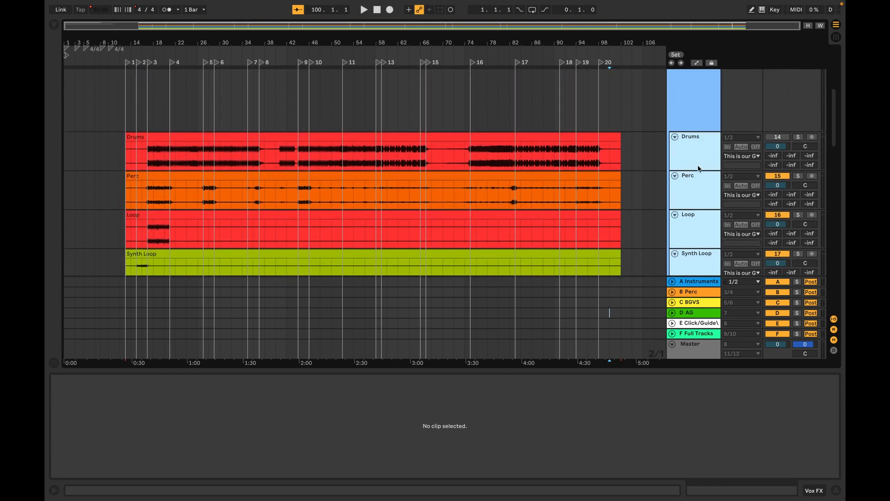
Select the Drums track and hide the clip detail view to enlarge the arrangement area
left_click(701, 158)
left_click_drag(776, 155, 776, 160)
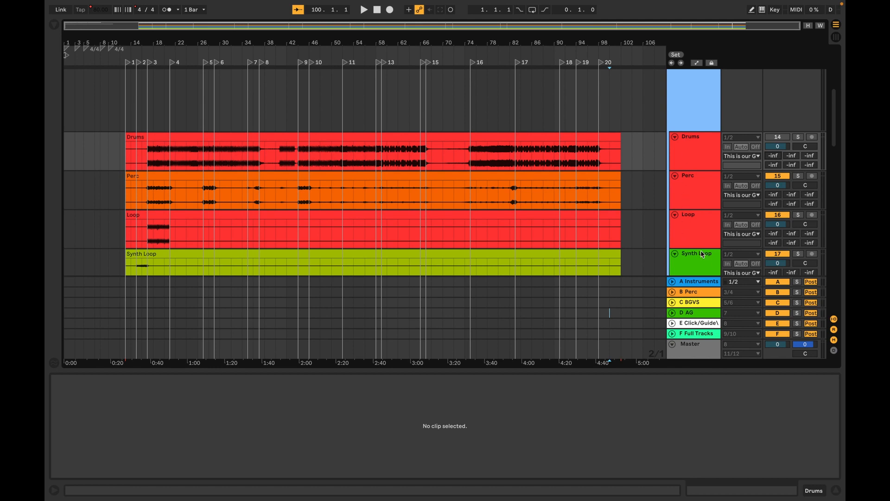
scroll(702, 253, "down", 2)
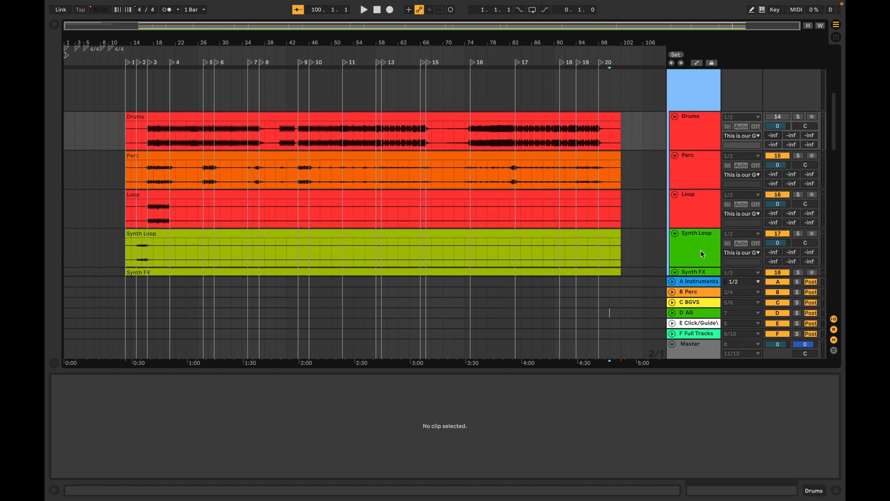
left_click(835, 492)
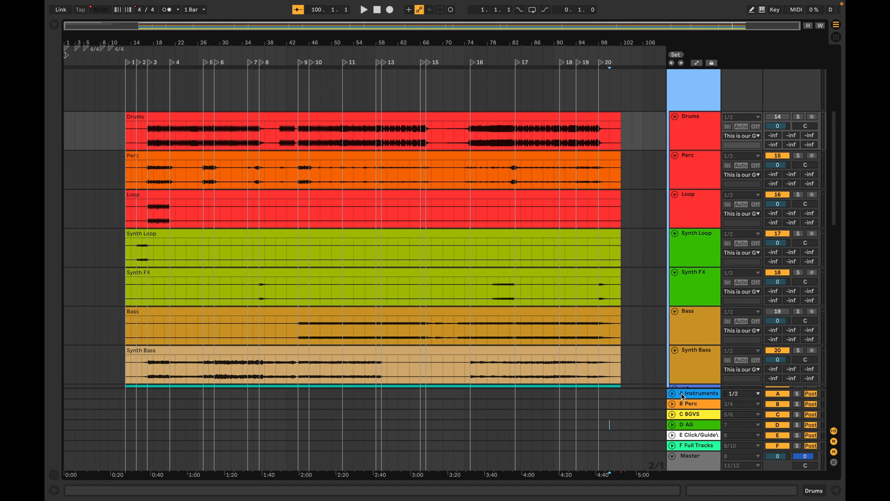
left_click(777, 142)
left_click(700, 136)
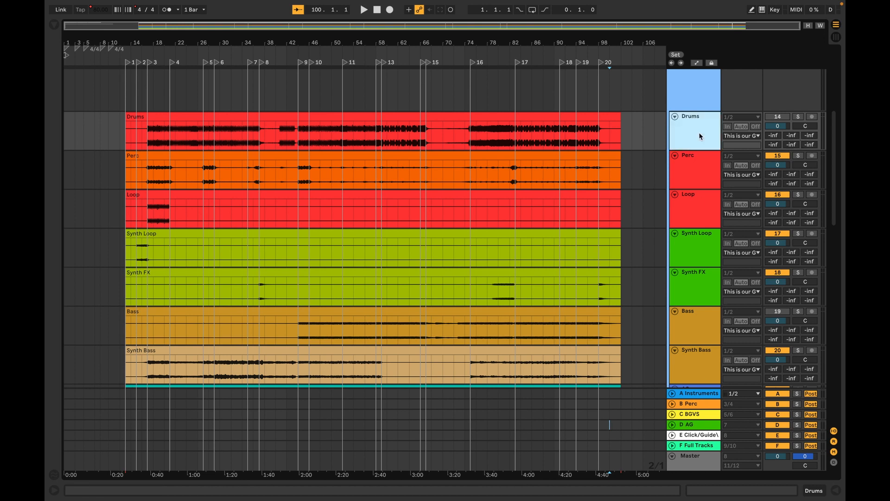
left_click(695, 182)
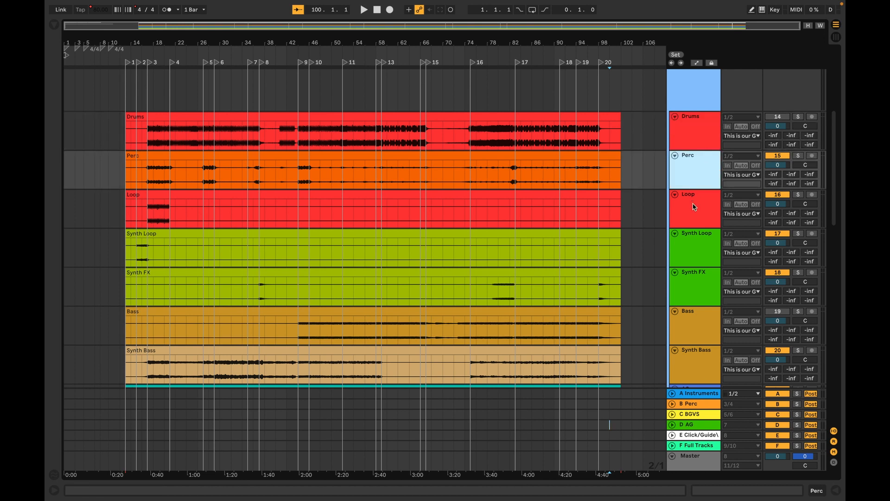
left_click(695, 207)
left_click(694, 250)
left_click(695, 289)
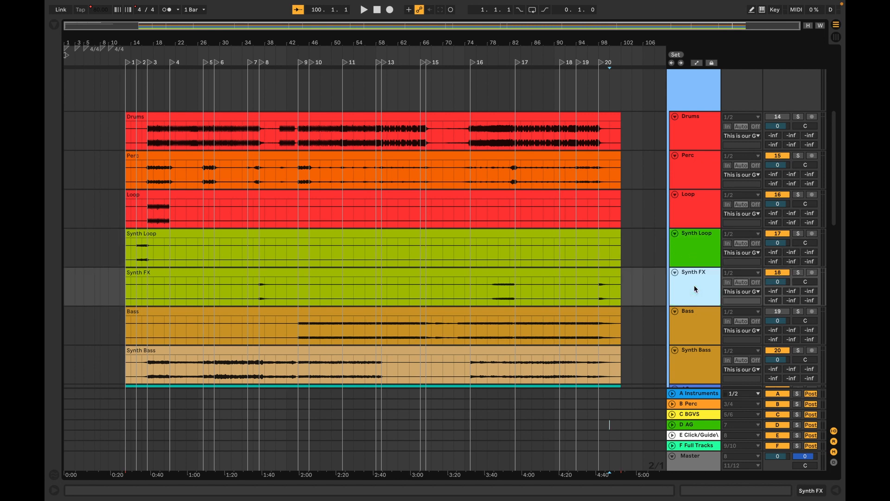
left_click(696, 404)
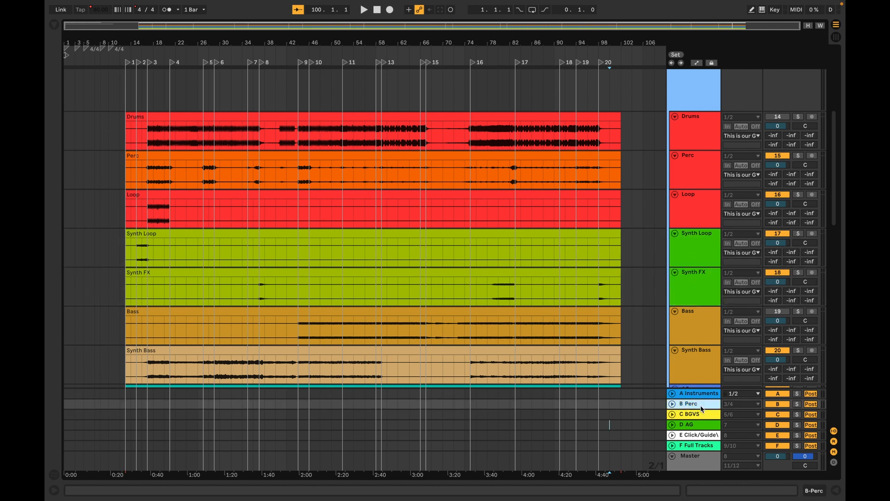
left_click(700, 165)
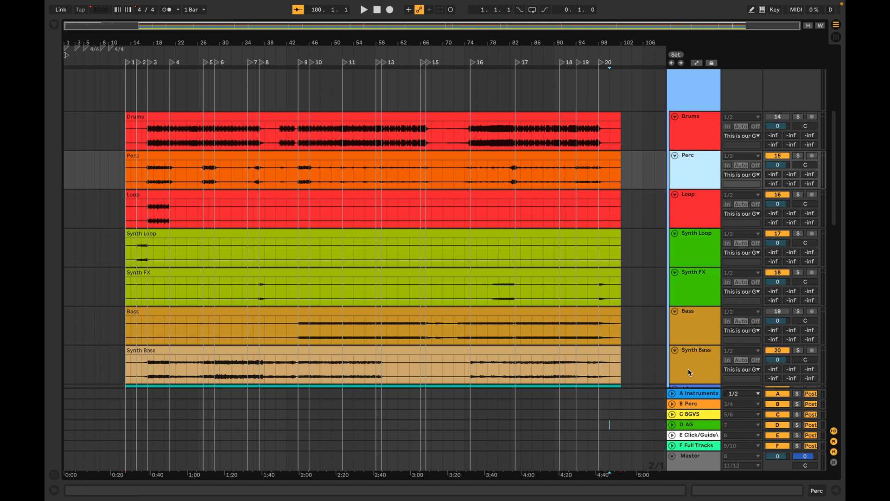
Set the B-Perc send to 0 dB on the Drums, Perc, Loop, Synth Loop and Synth FX tracks together
left_click(707, 132)
left_click(705, 289, "shift")
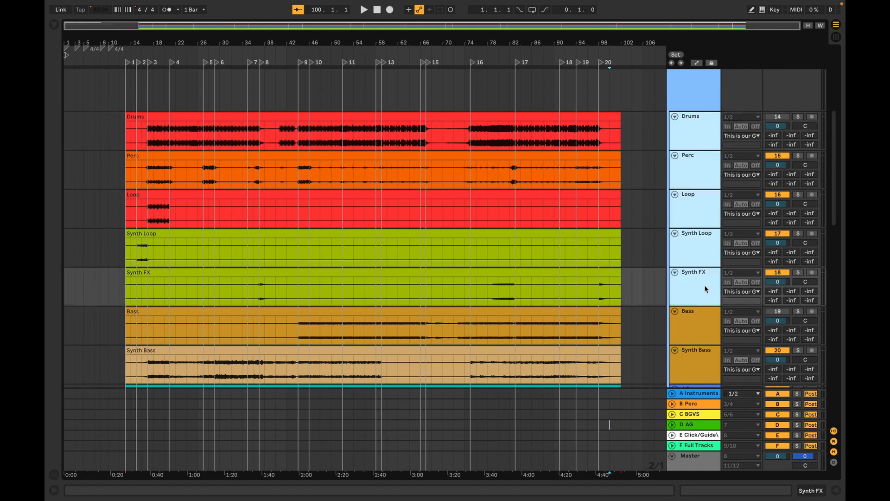
left_click_drag(791, 135, 791, 109)
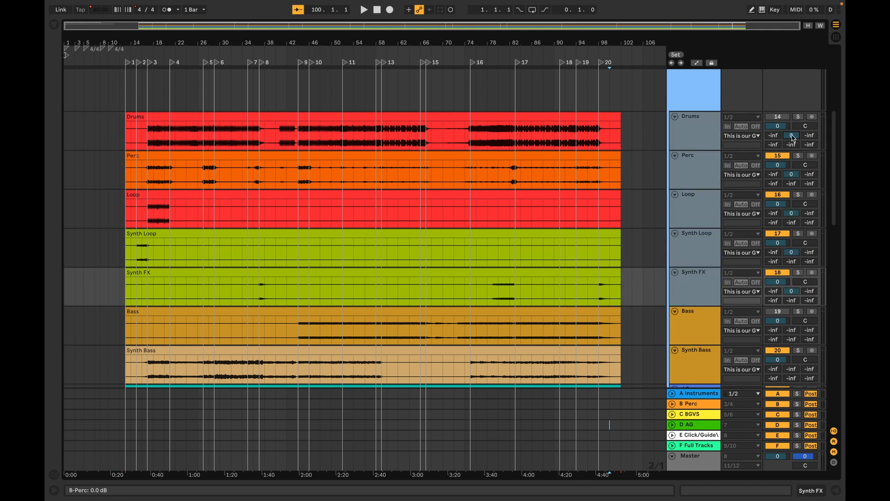
left_click(702, 248)
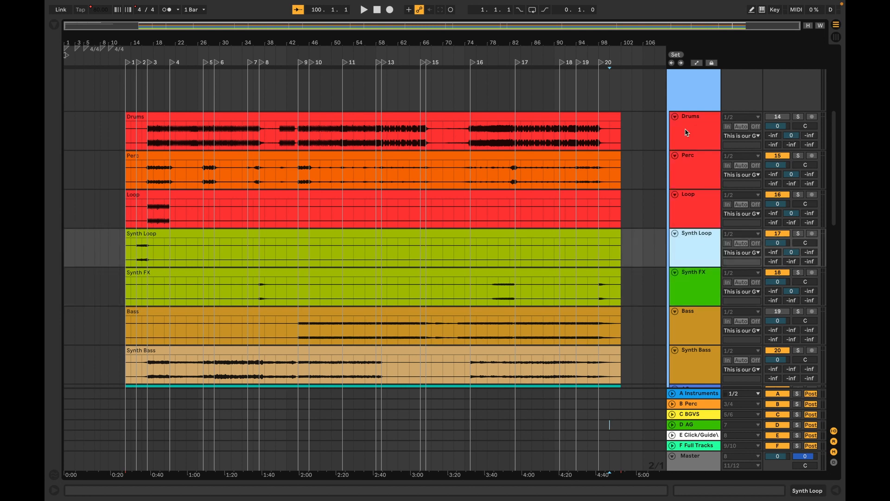
left_click(687, 132)
left_click(686, 160)
left_click(687, 194)
left_click(687, 243)
left_click(689, 283)
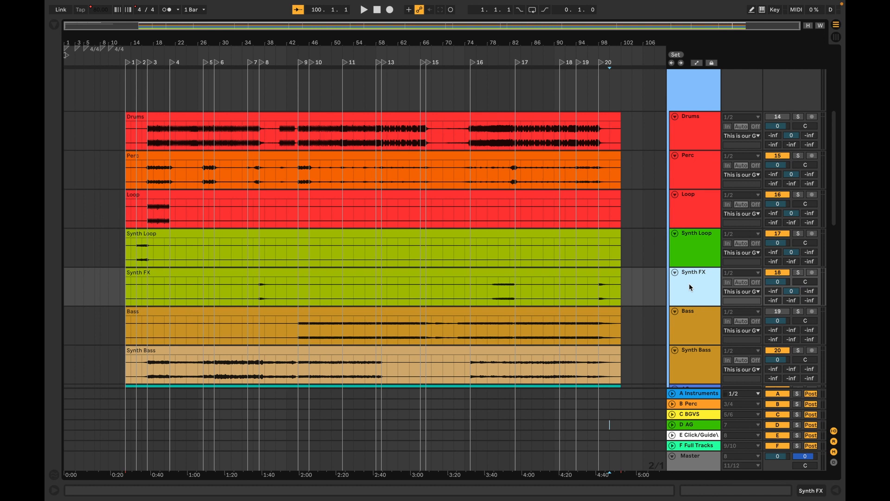
Set the A-Instruments send to 0 dB on the Bass and Synth Bass tracks together
scroll(689, 283, "down", 5)
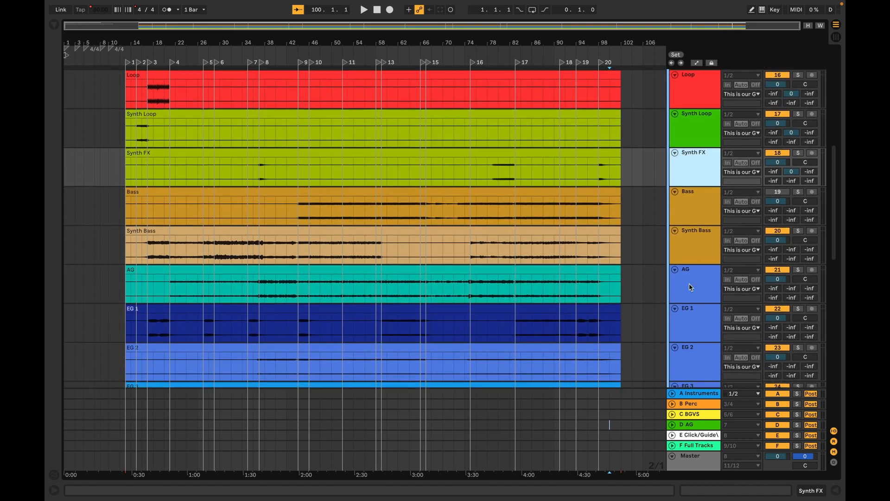
scroll(689, 284, "down", 1)
left_click(702, 195)
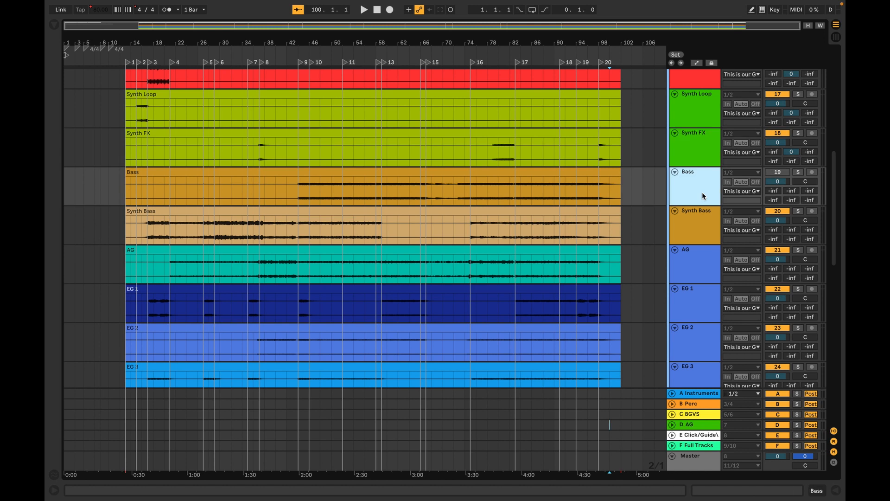
left_click(703, 230)
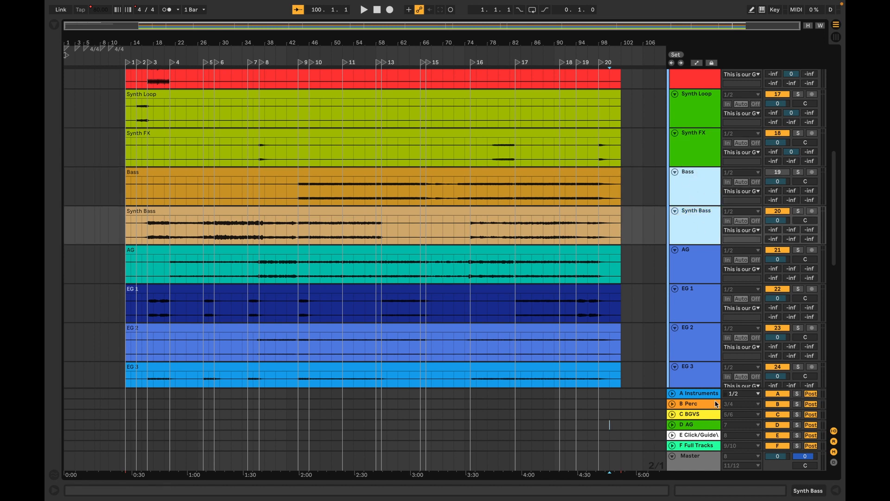
left_click(702, 393)
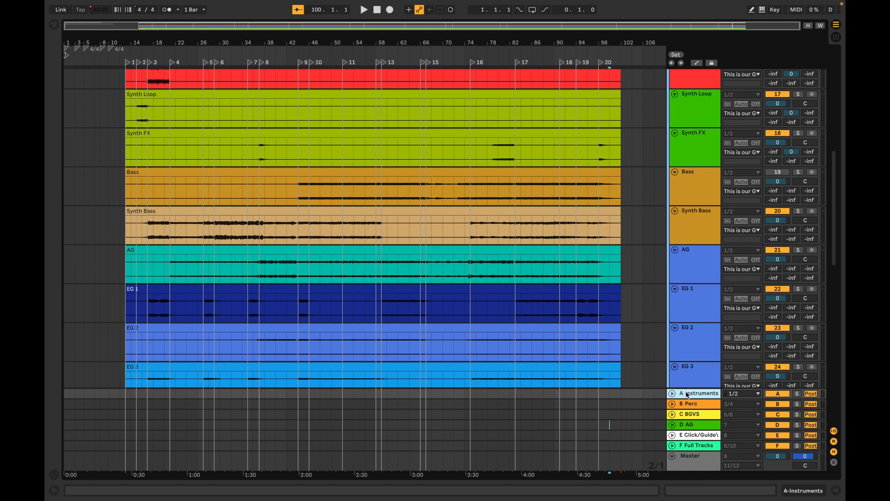
left_click(699, 184)
left_click(699, 225, "shift")
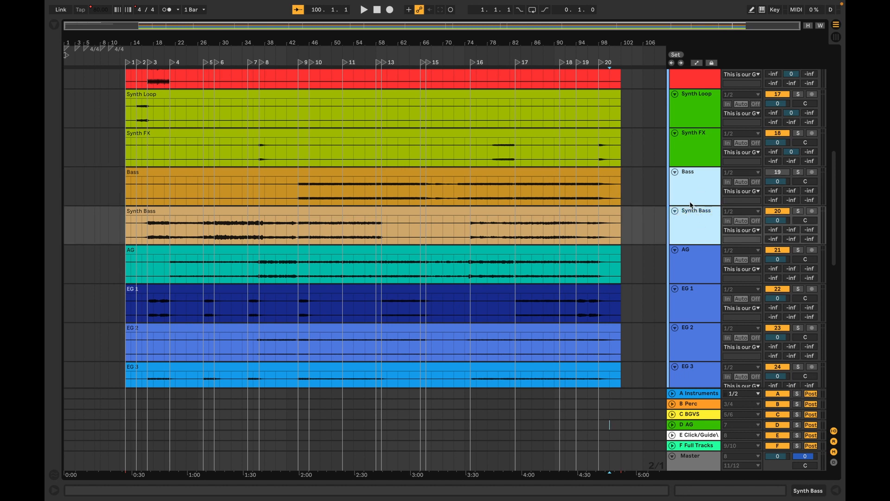
left_click_drag(773, 190, 773, 161)
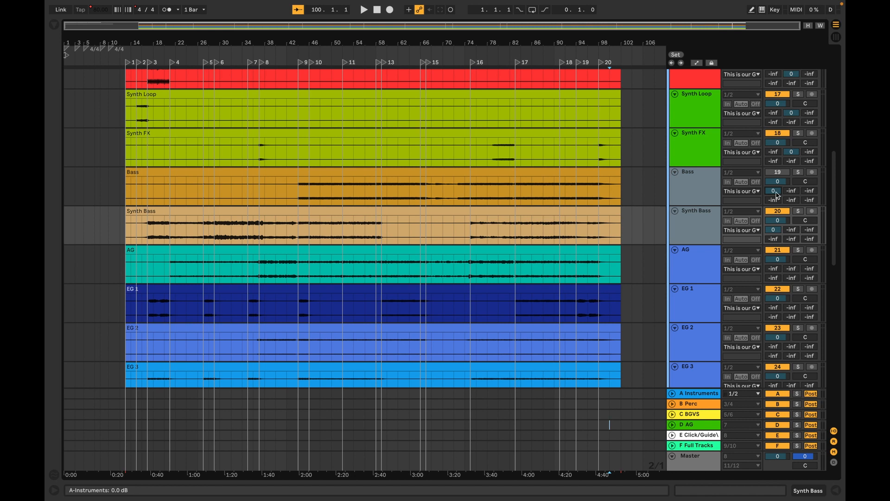
left_click(697, 190)
Set both the D-AG send and the F-Full Tracks send to 0 dB on the AG track
scroll(699, 216, "down", 3)
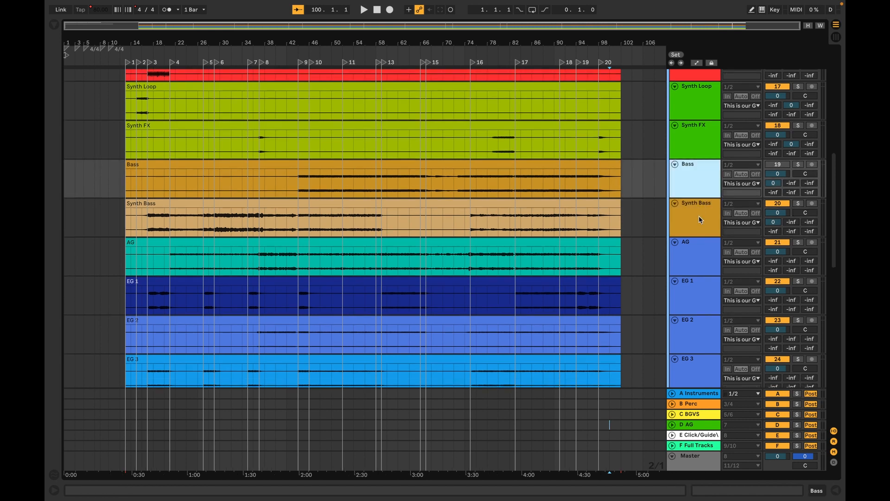
left_click(702, 157)
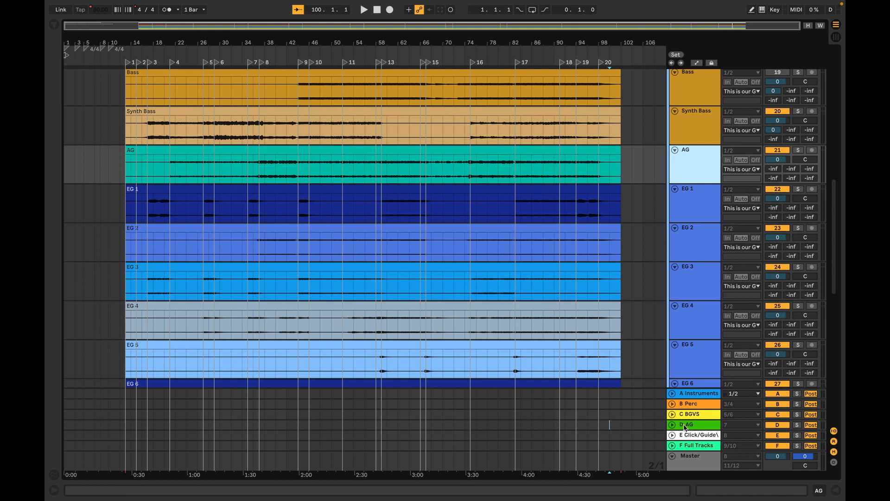
left_click(776, 170)
left_click(796, 170)
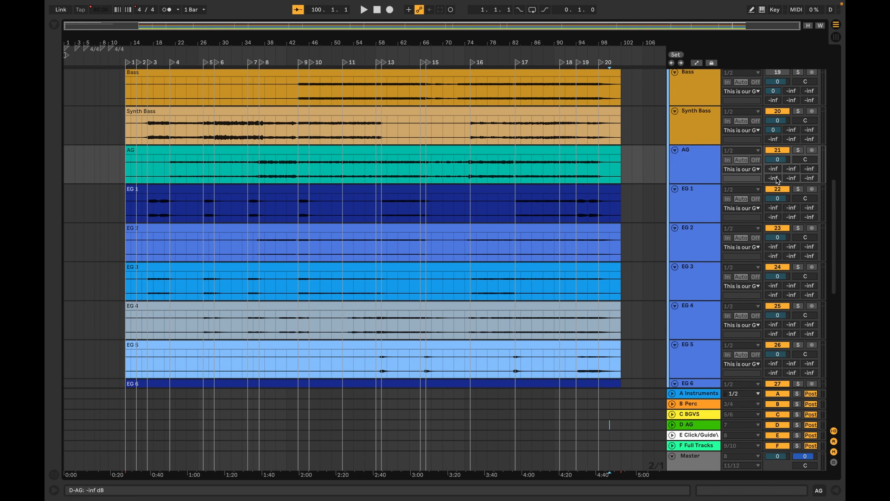
left_click_drag(774, 179, 774, 116)
left_click_drag(810, 178, 810, 115)
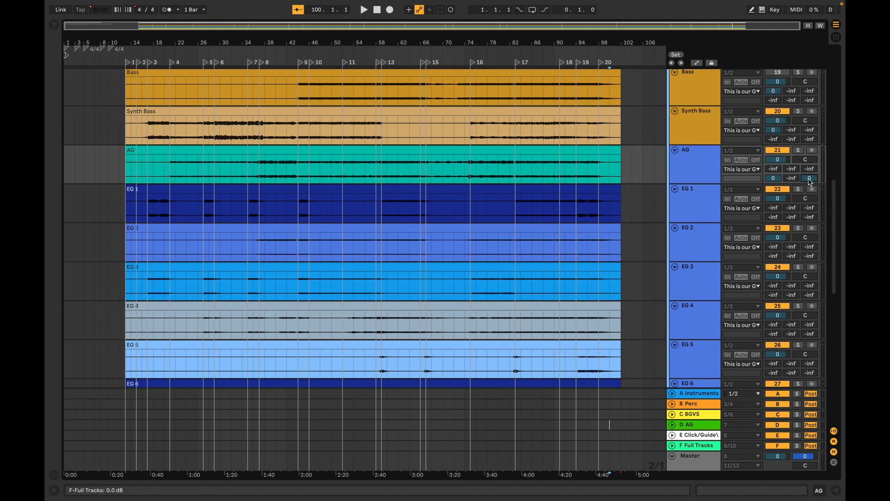
left_click(688, 153)
left_click(773, 179)
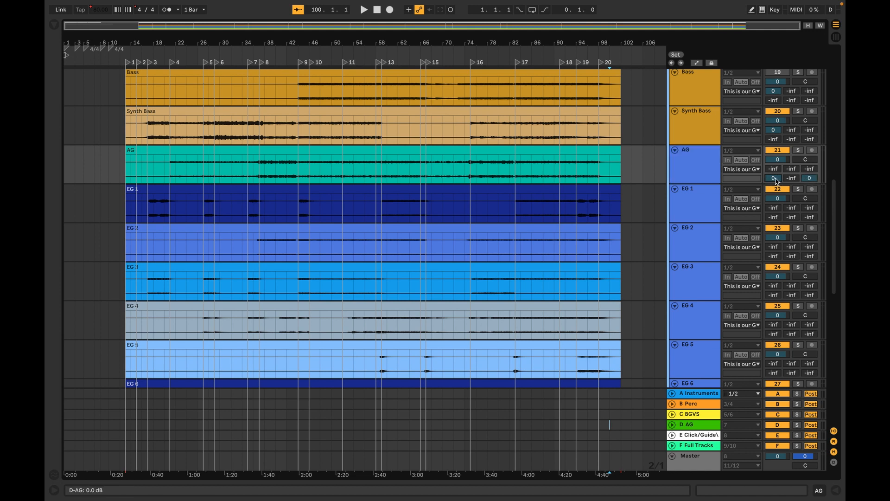
left_click(812, 180)
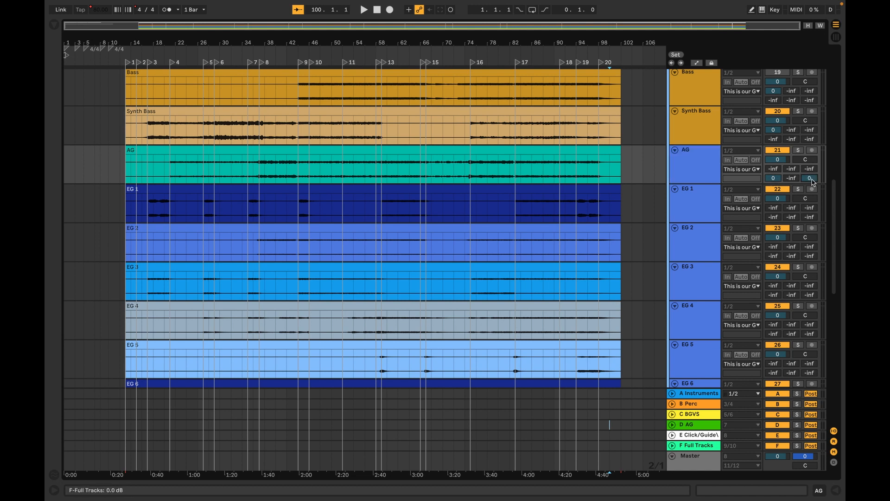
Set the A-Instruments send to 0 dB on all electric guitar tracks together, from EG 1 through EG Group
left_click(700, 213)
scroll(700, 214, "down", 6)
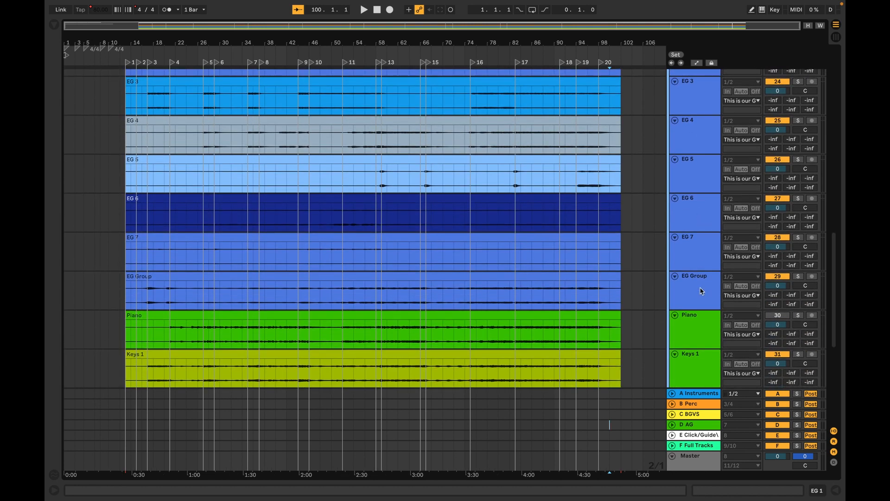
left_click(700, 292, "shift")
scroll(705, 195, "up", 4)
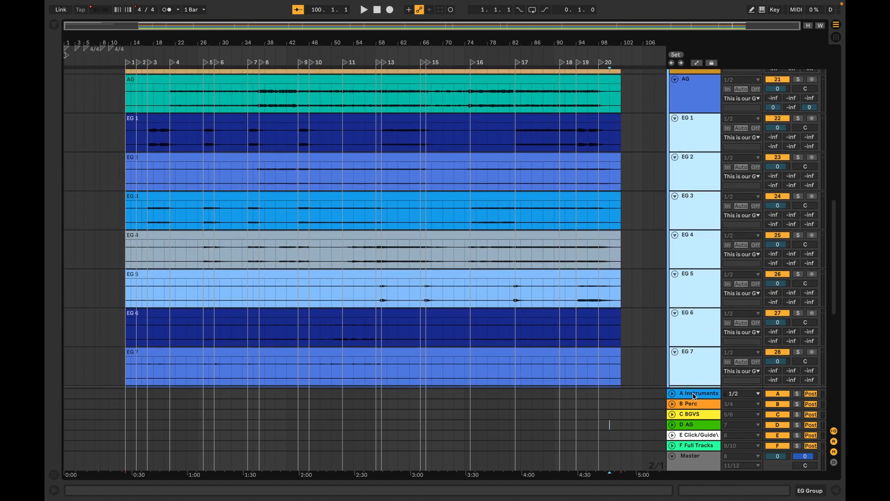
left_click_drag(773, 137, 773, 88)
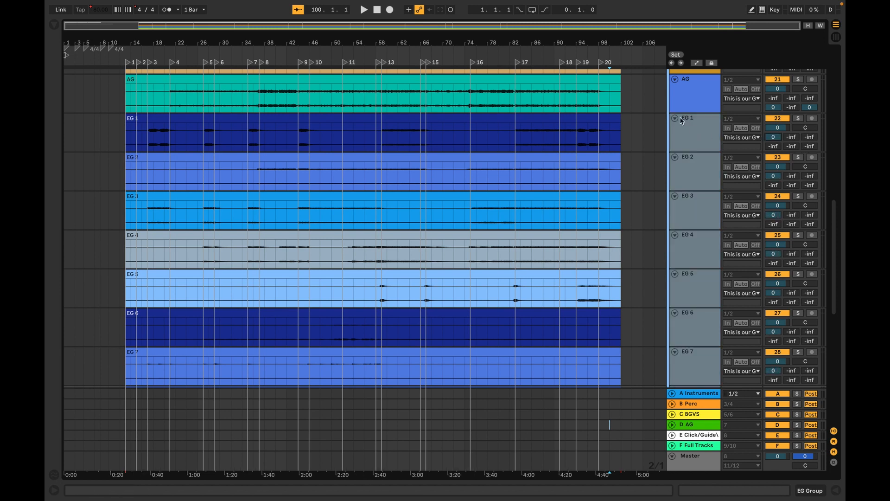
left_click(713, 273)
Set the A-Instruments send to 0 dB on the Piano, Keys 1, Keys 2 and Keys 3 tracks together
scroll(713, 273, "down", 5)
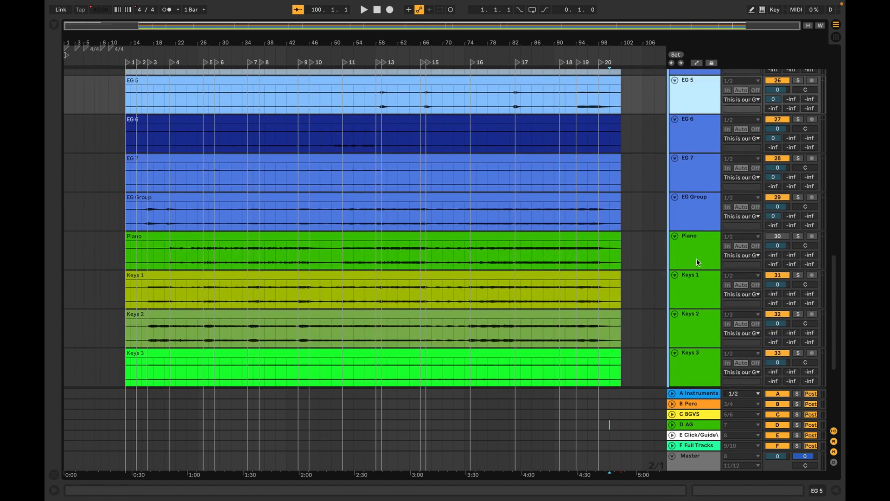
left_click(695, 241)
scroll(695, 241, "down", 3)
scroll(696, 241, "down", 2)
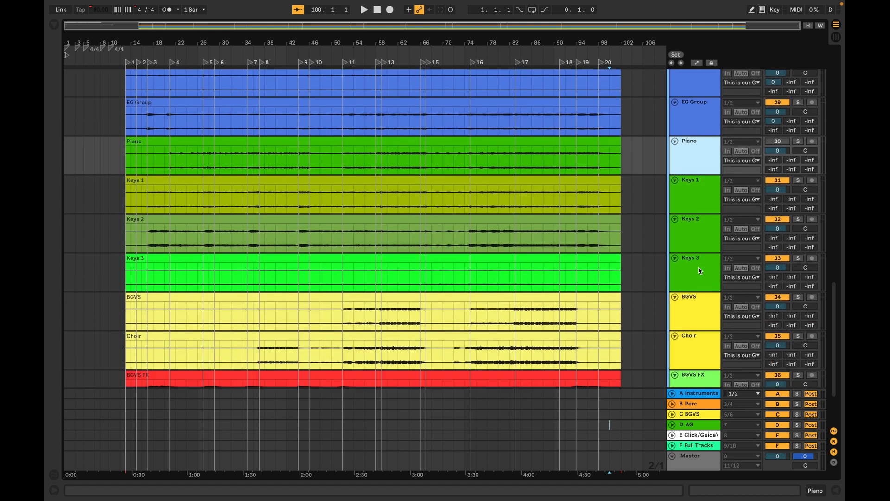
left_click(696, 271, "shift")
left_click_drag(777, 162, 778, 153)
left_click_drag(778, 162, 778, 148)
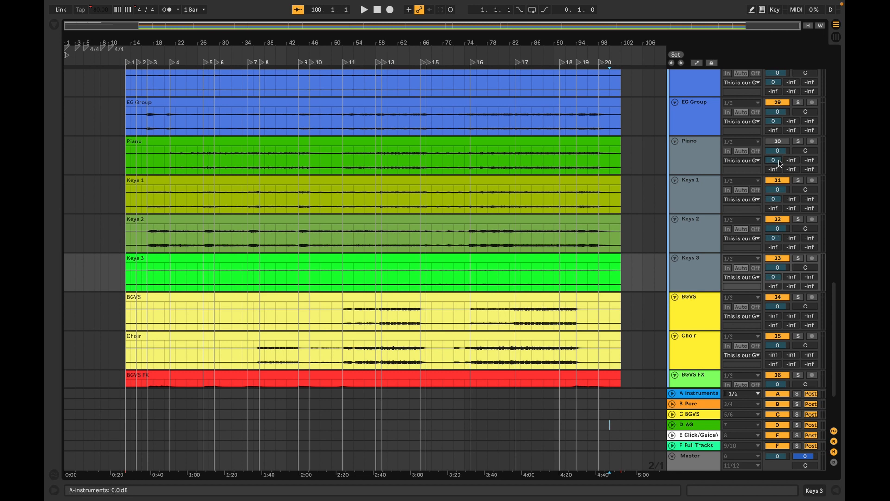
left_click(698, 194)
Set the C-BGVS send to 0 dB on the BGVS, Choir, BGVS FX and Vox FX tracks together
scroll(700, 252, "down", 3)
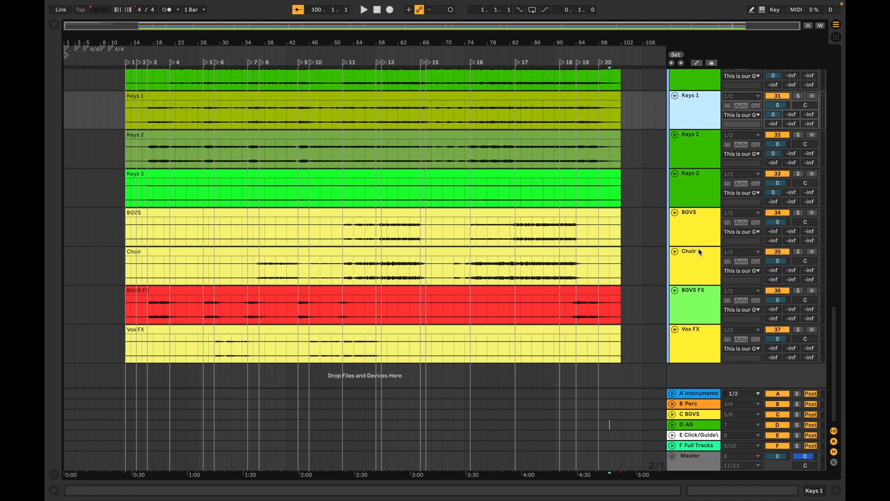
left_click(697, 236)
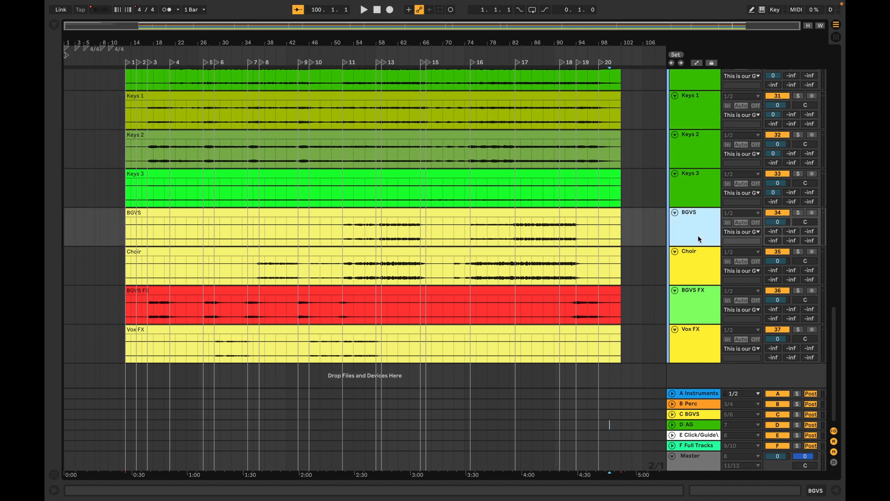
left_click(692, 277)
left_click(694, 304)
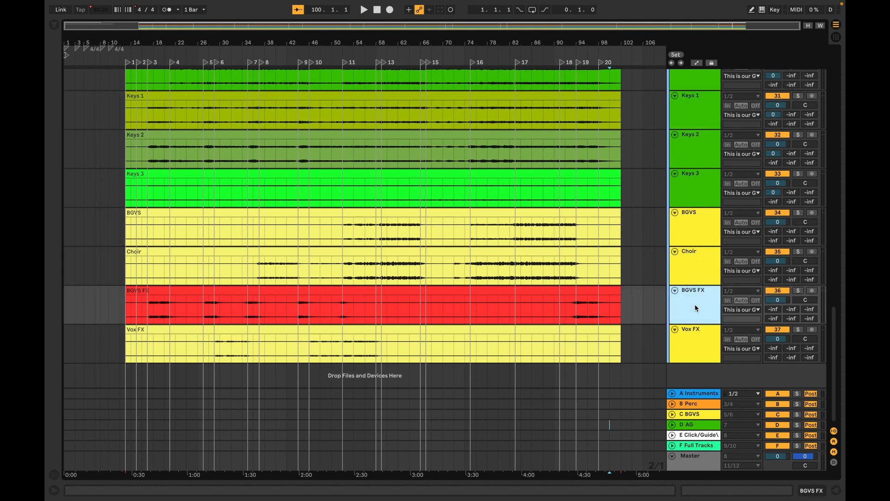
left_click(698, 330)
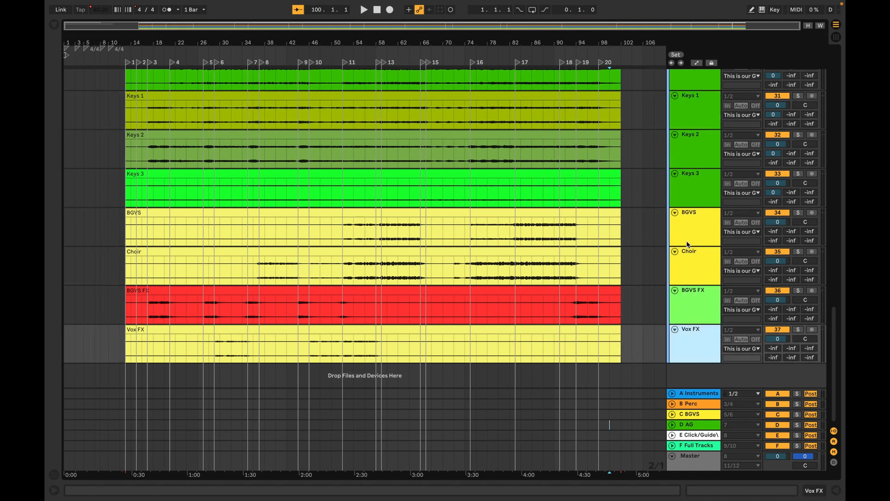
left_click(698, 235)
left_click(694, 354, "shift")
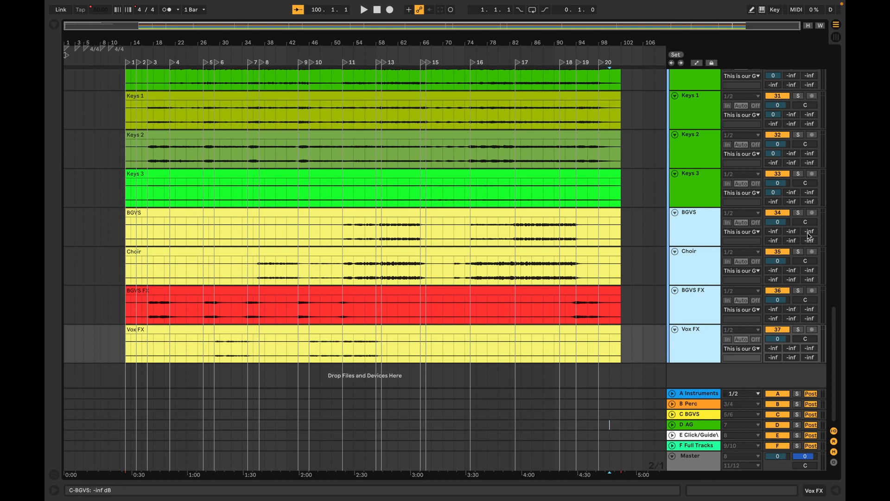
left_click_drag(809, 231, 809, 183)
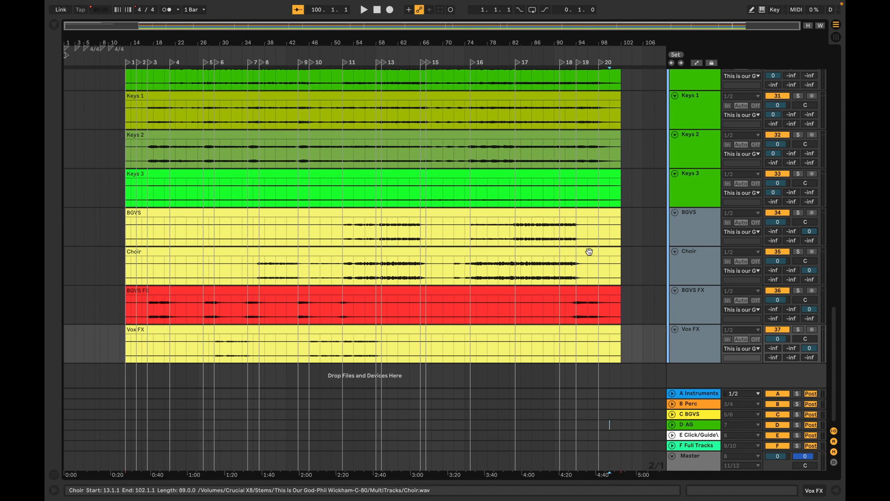
Fold the This is our God group back into a single track
scroll(432, 215, "up", 15)
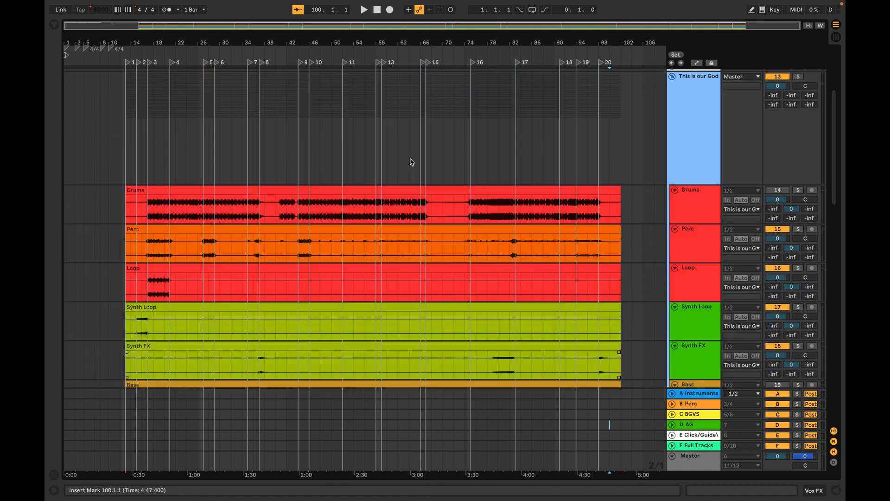
scroll(574, 220, "down", 3)
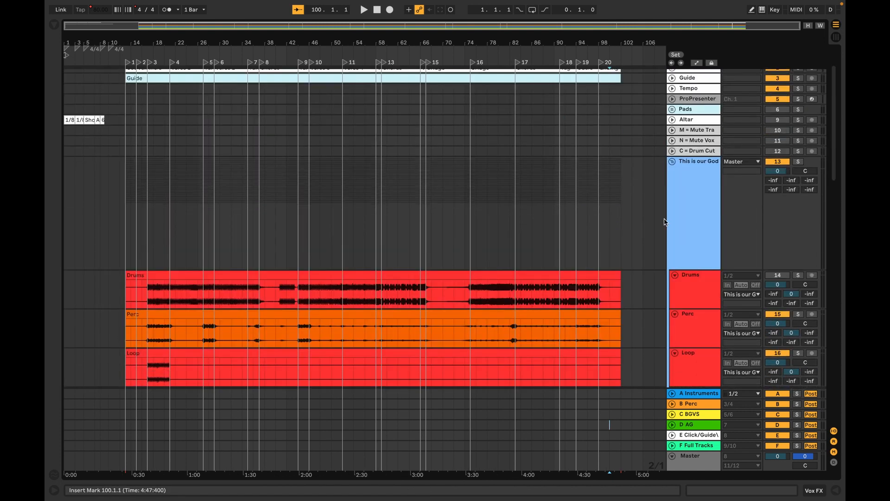
left_click(672, 162)
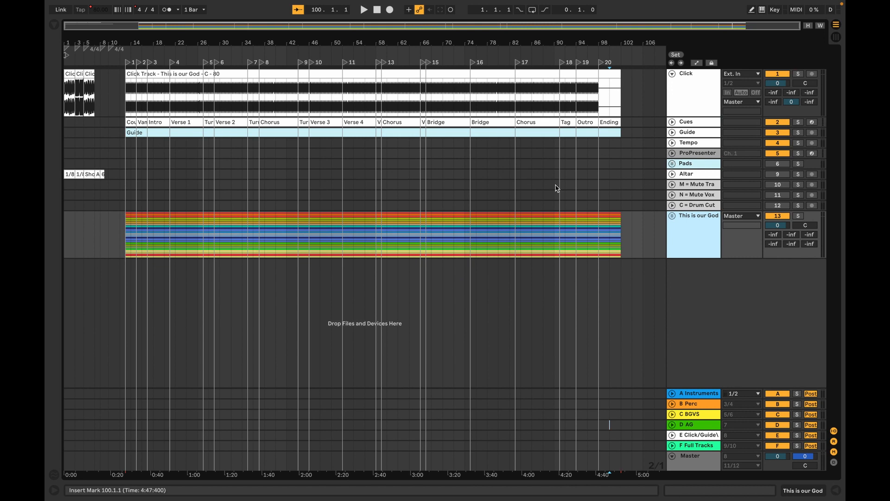
Play the song briefly from locator 13 at the Chorus to check the return track meters, and stop playback
left_click(382, 64)
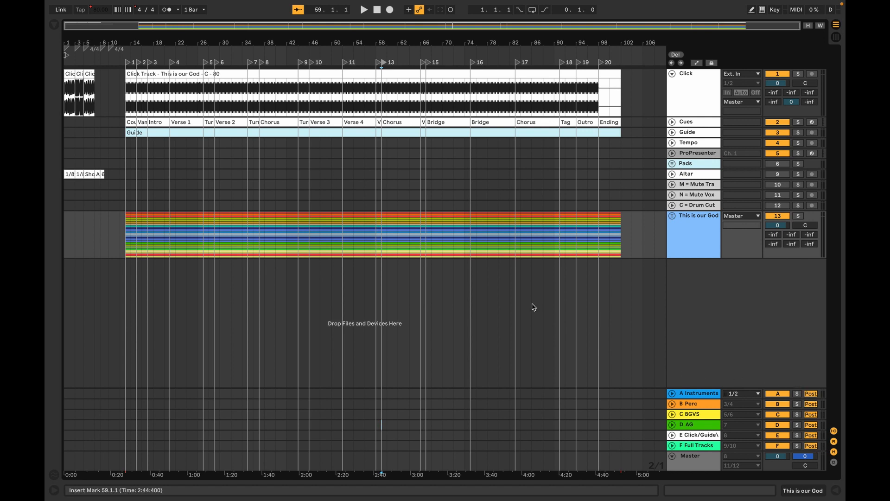
key("space")
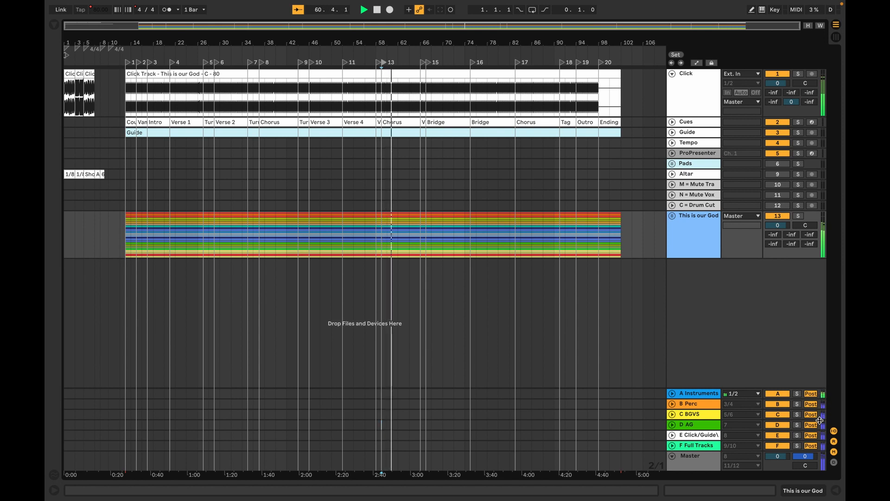
key("space")
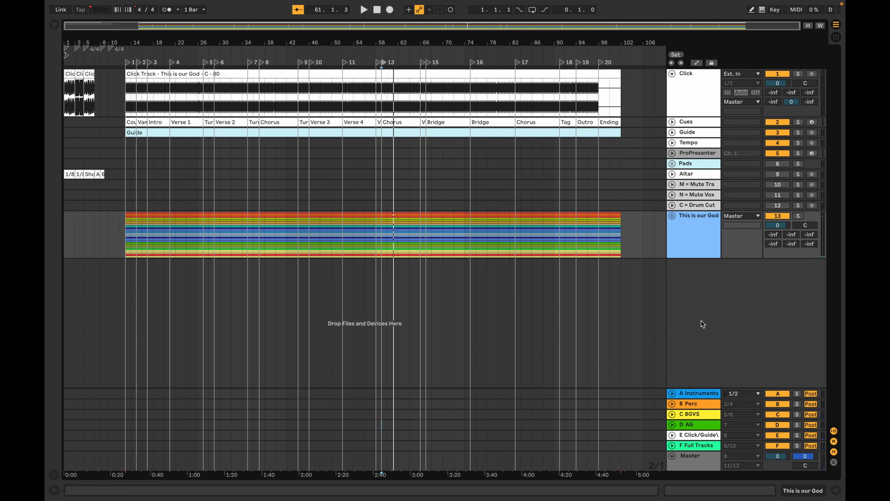
Unfold the A Instruments return track and review the output routing of return tracks A through F
left_click(672, 394)
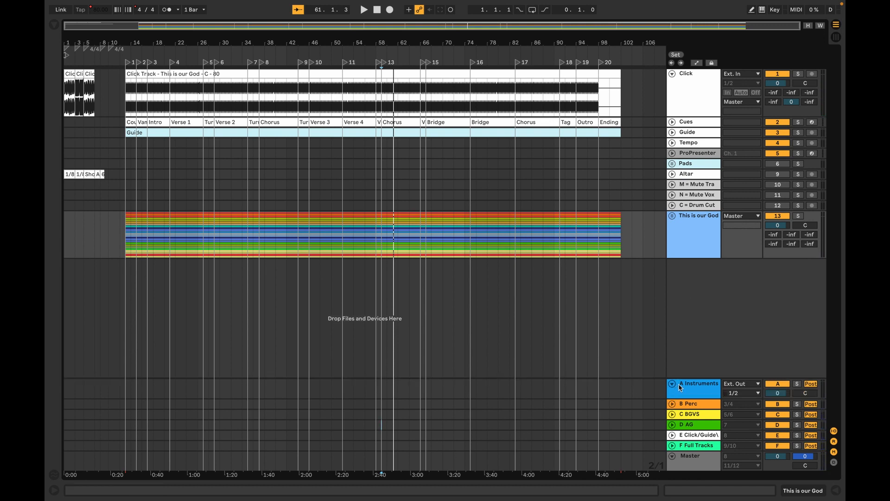
left_click(694, 387)
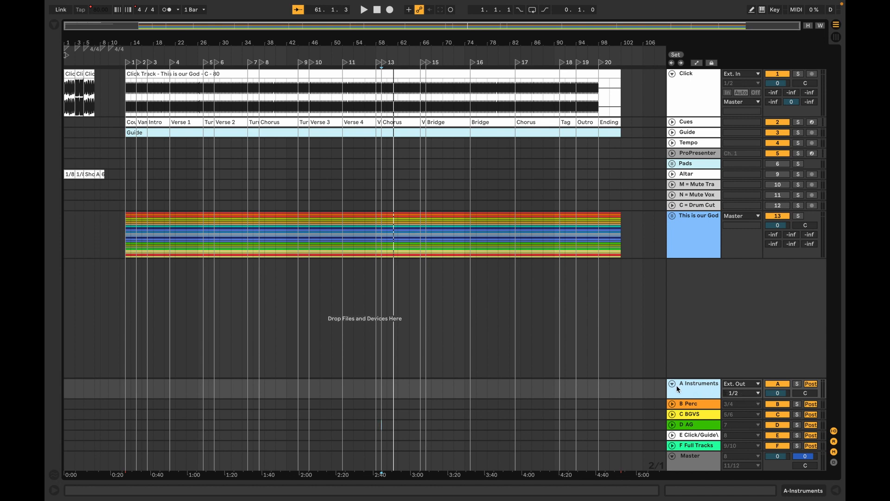
left_click(709, 403)
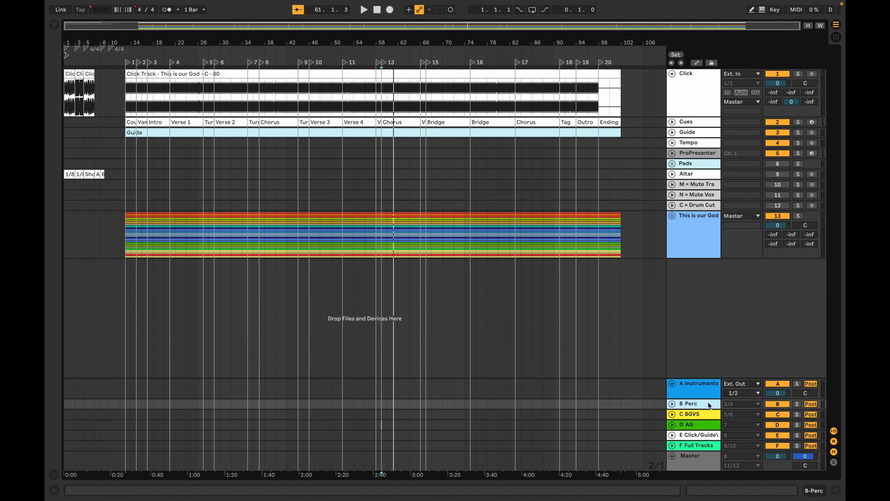
left_click(708, 413)
left_click(707, 426)
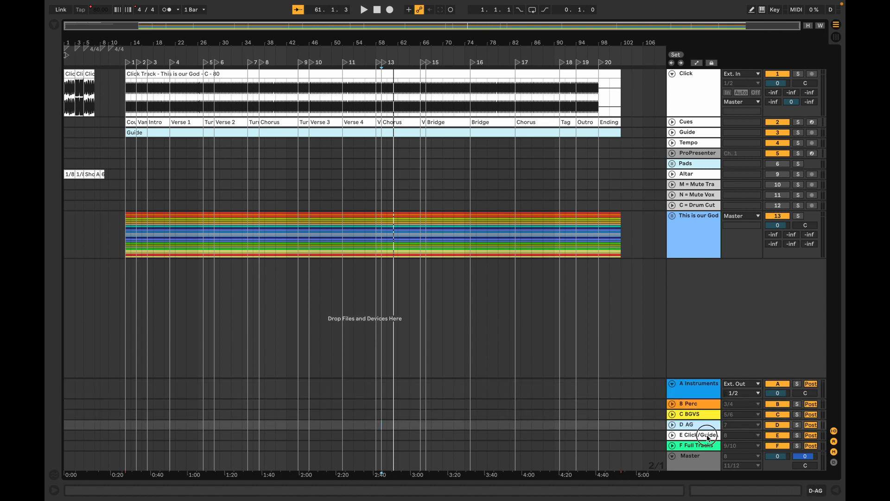
left_click(707, 436)
left_click(707, 446)
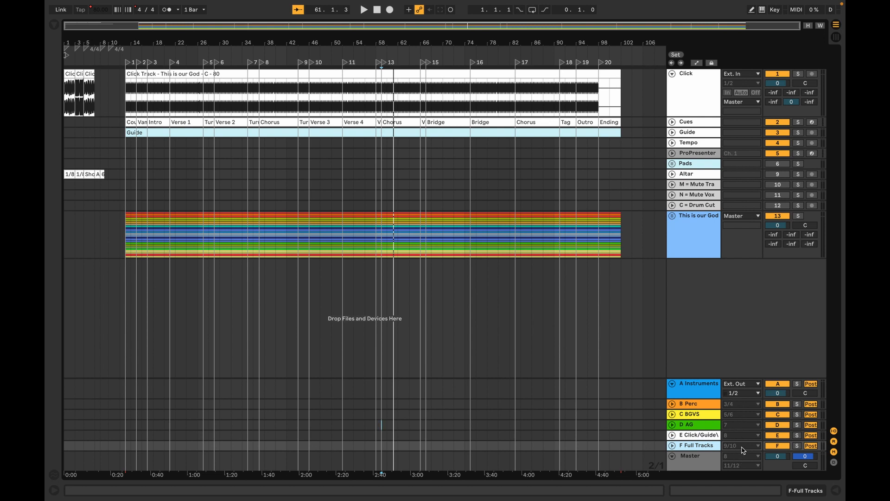
left_click(692, 389)
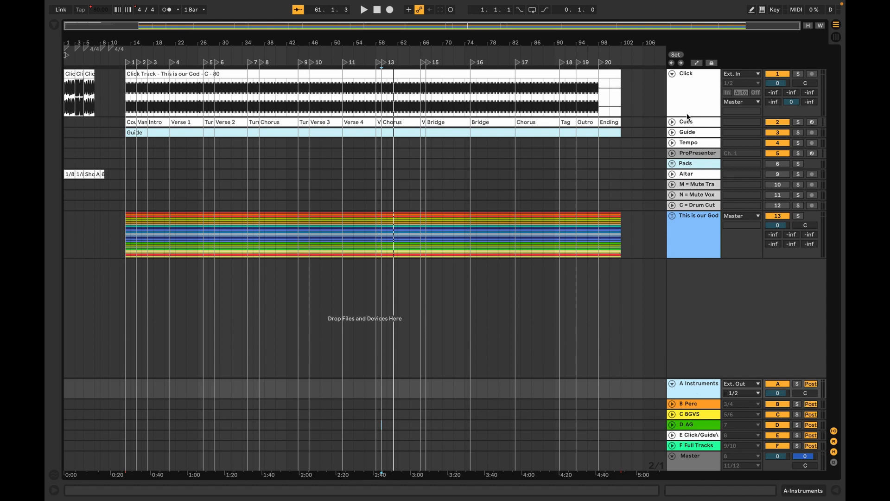
Unfold the Guide track and review the Click and Guide send settings alongside the E Click/Guide return track
left_click(698, 85)
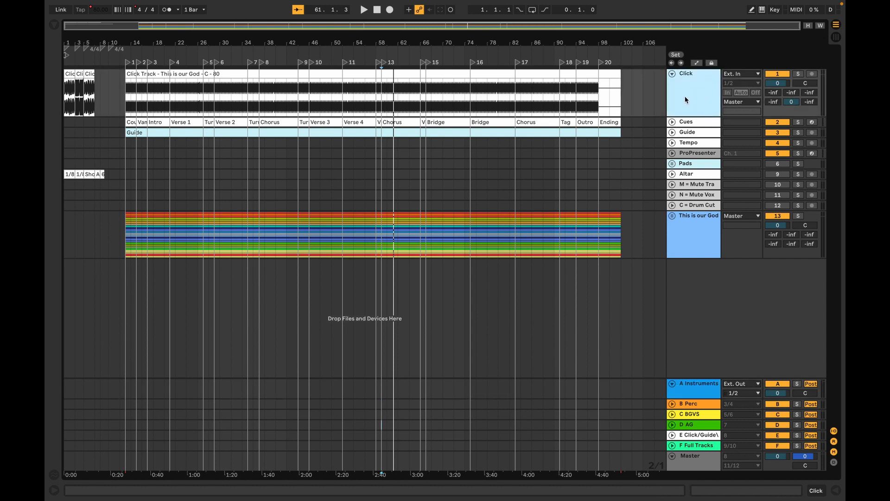
left_click(672, 132)
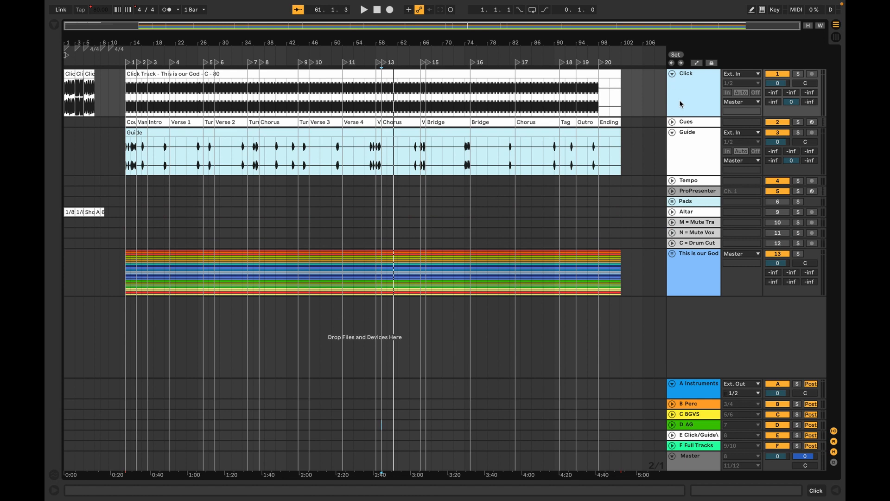
left_click(684, 138)
left_click(699, 438)
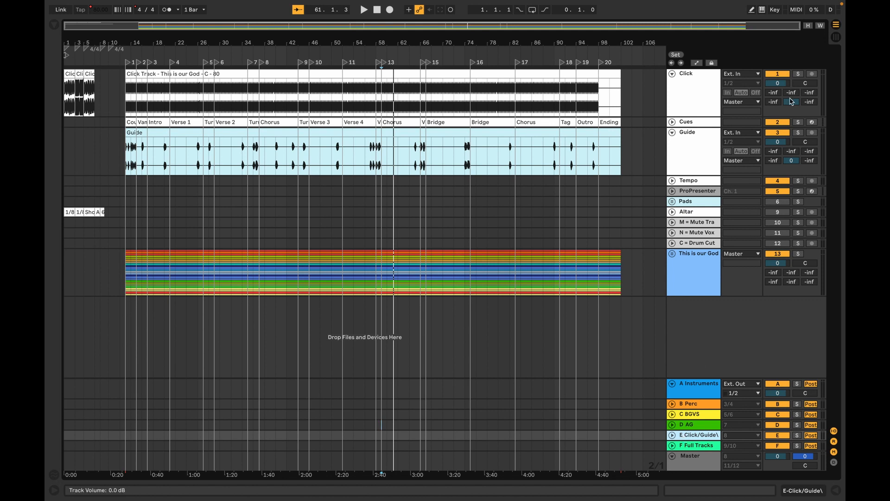
left_click_drag(785, 103, 786, 103)
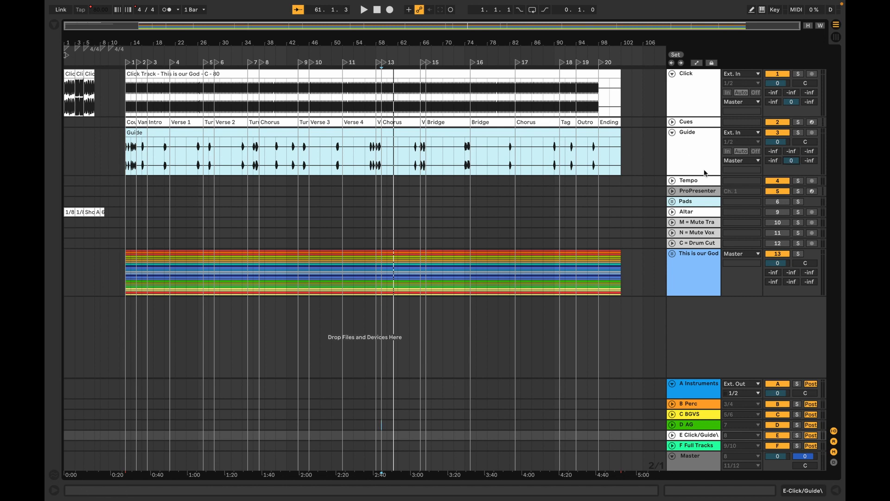
Fold the Click, Guide and A Instruments tracks, and place the insert mark at bar 106, past the song's end
left_click(672, 73)
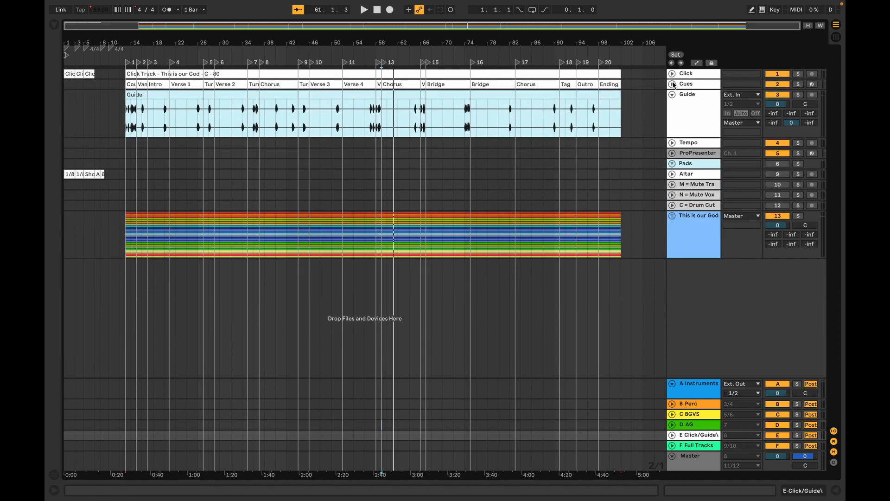
left_click(674, 99)
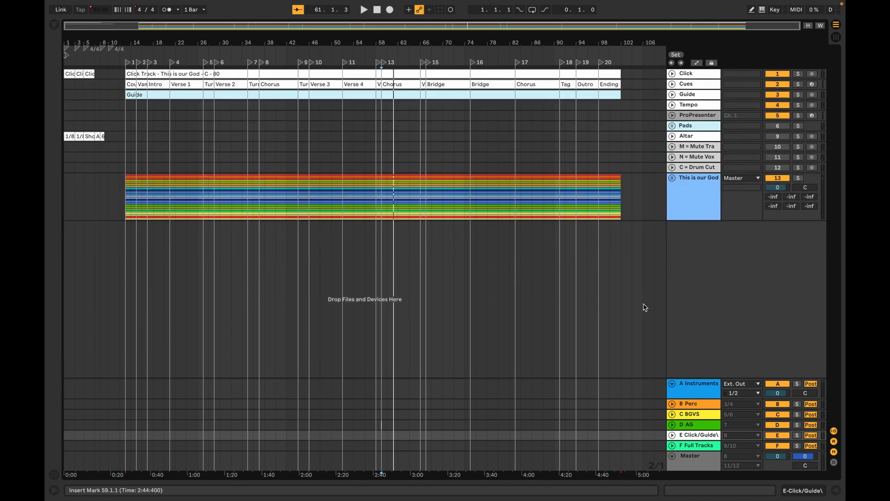
left_click(671, 385)
left_click(643, 369)
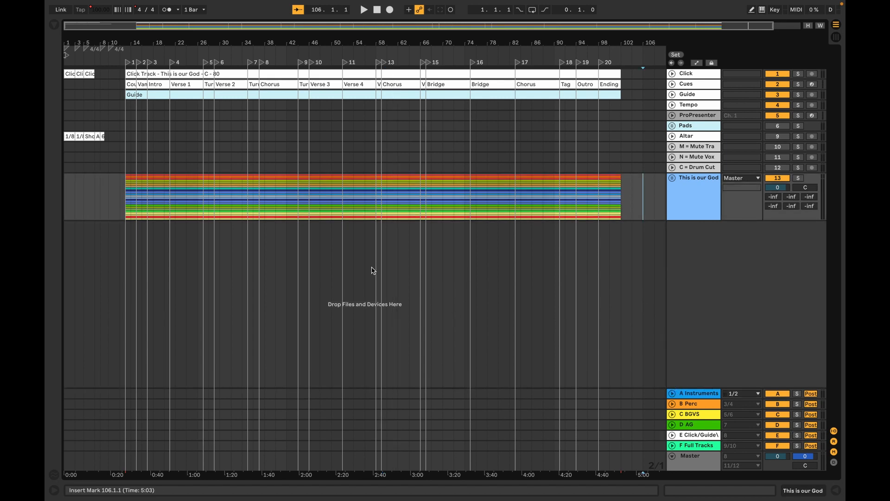